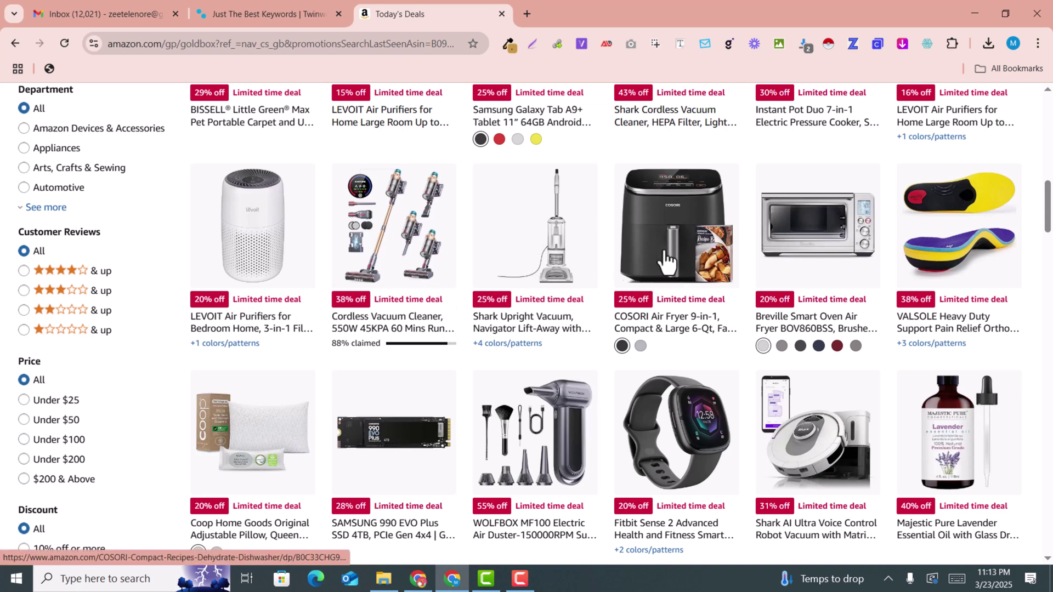
Open the Fitbit Sense 2 Advanced Health and Fitness Smartwatch from Today's Deals and copy the word "Smartwatch" from its title.
scroll(885, 352, up, 6)
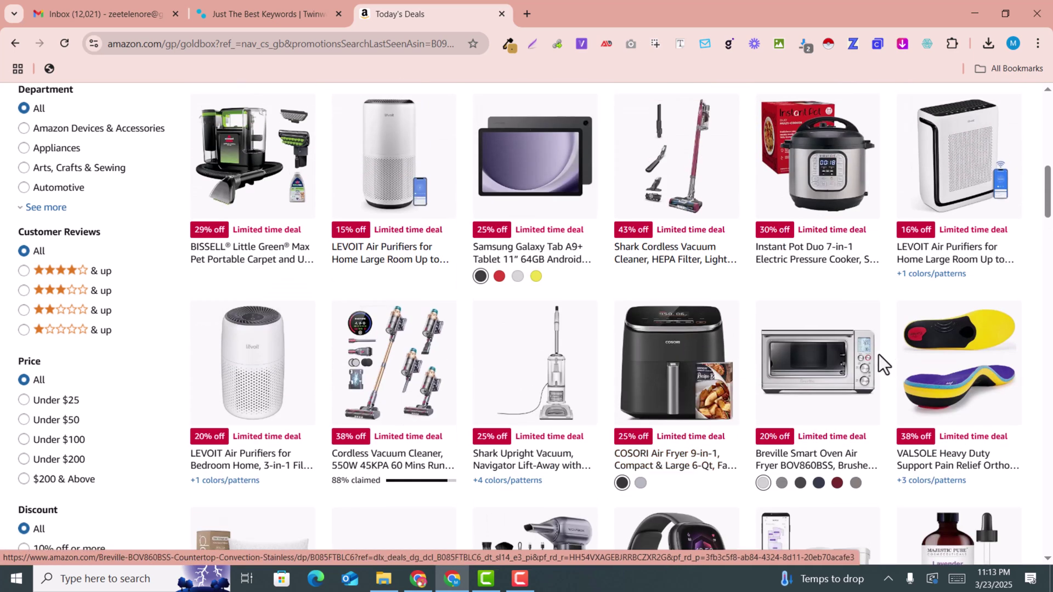
scroll(368, 284, up, 1)
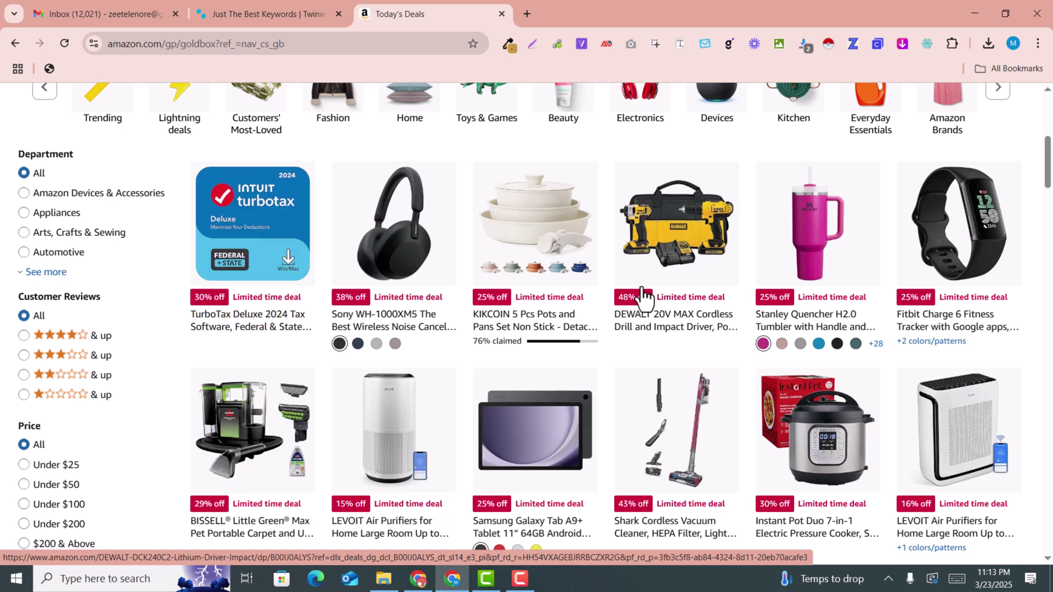
scroll(643, 298, down, 12)
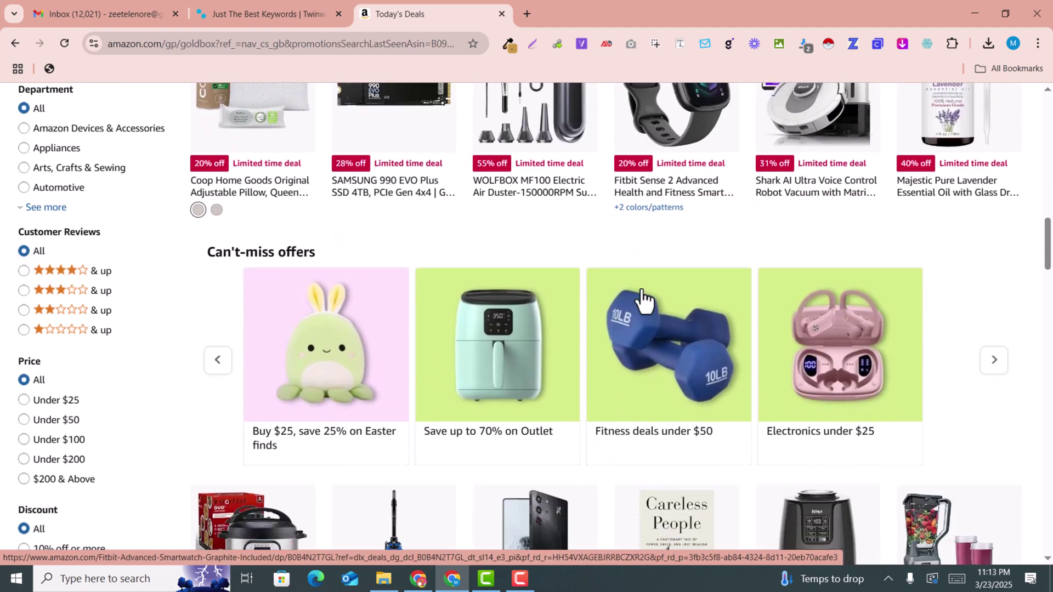
scroll(643, 298, up, 2)
click(699, 238)
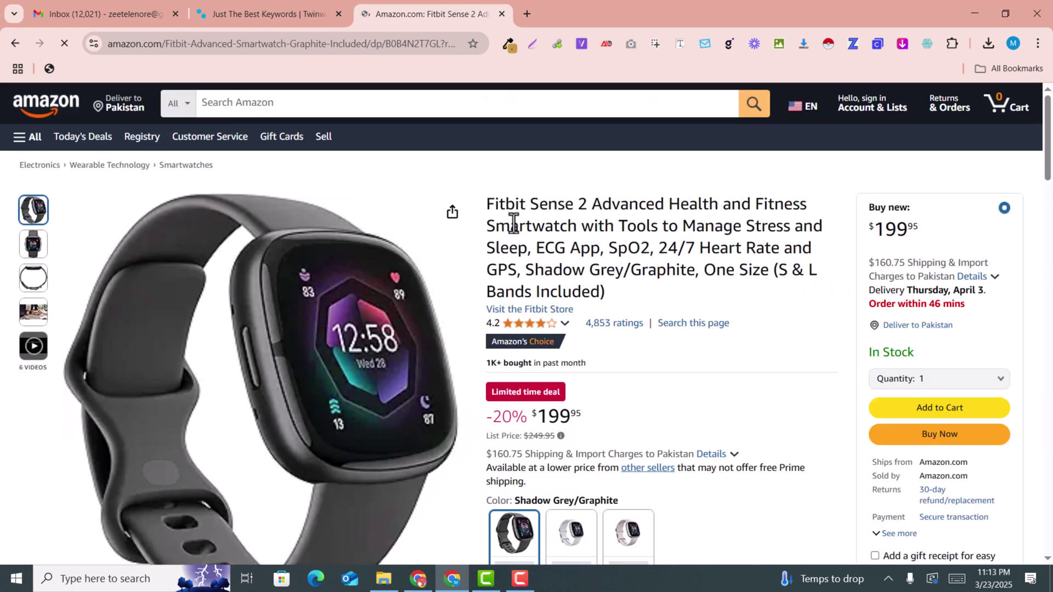
double_click(558, 229)
key(ctrl+c)
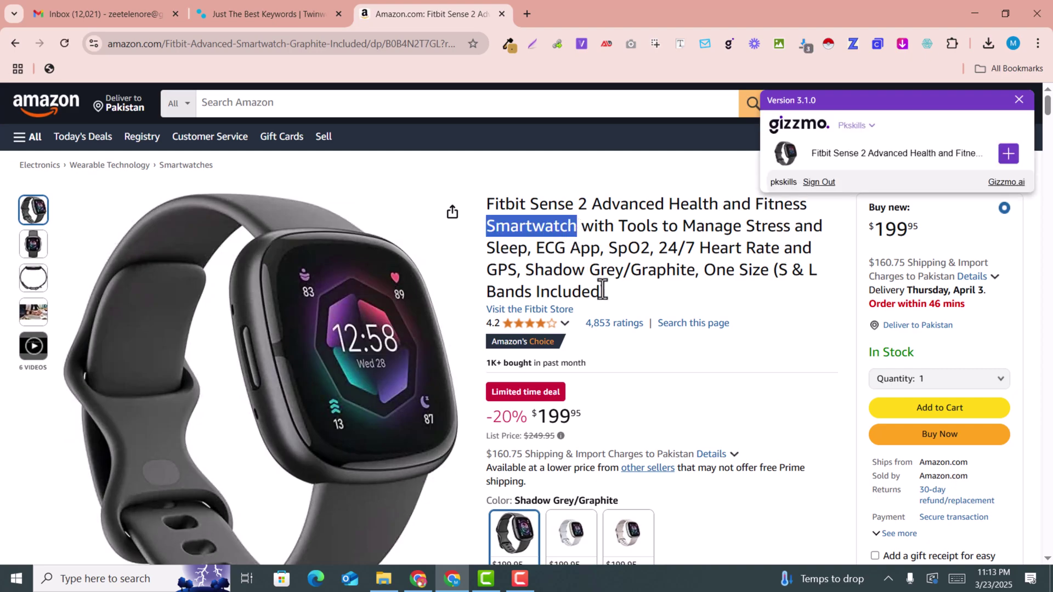
Examine the Fitbit Sense 2 product details and the frequently viewed smartwatches, and close the Gizzmo pop-up.
scroll(604, 291, down, 10)
scroll(603, 290, down, 10)
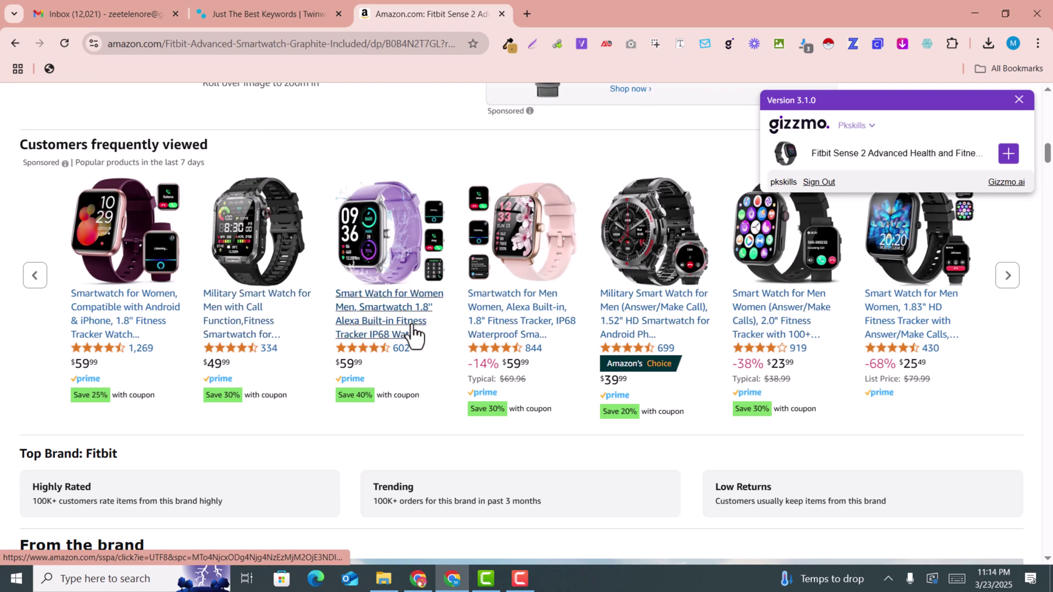
scroll(706, 336, up, 5)
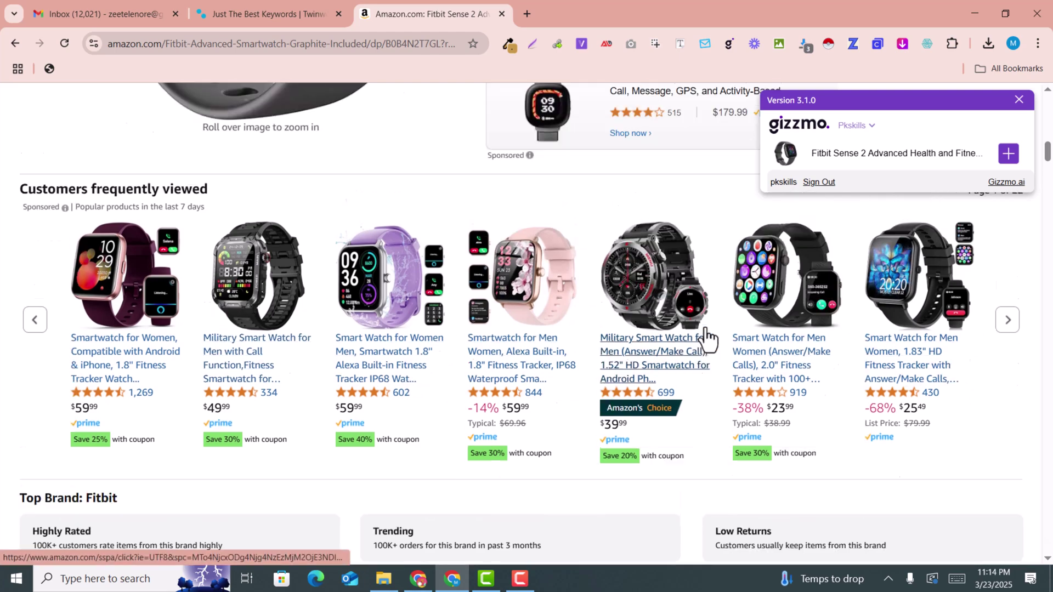
scroll(813, 366, up, 5)
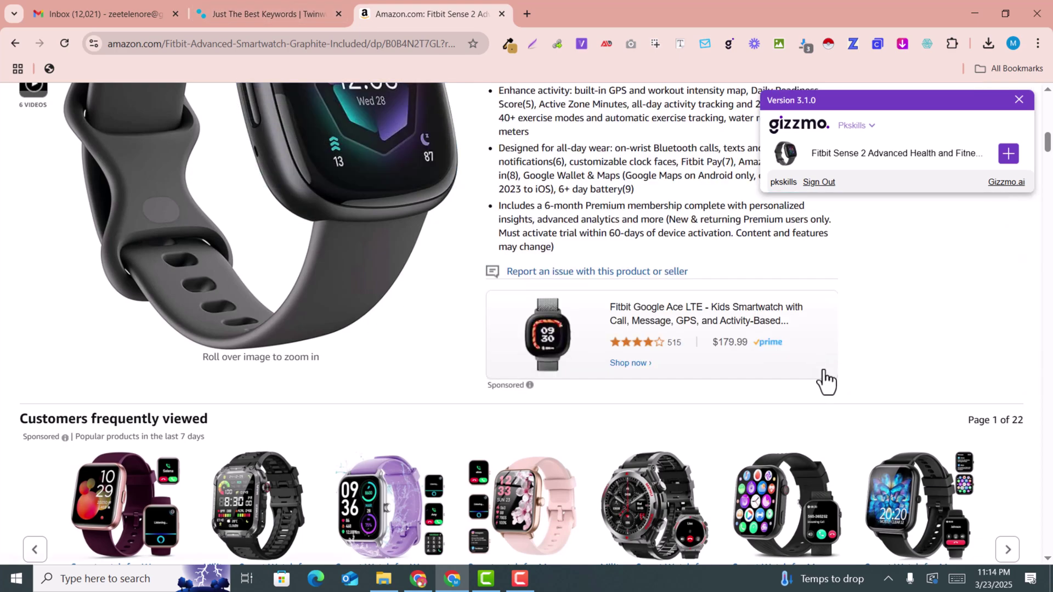
scroll(599, 297, up, 10)
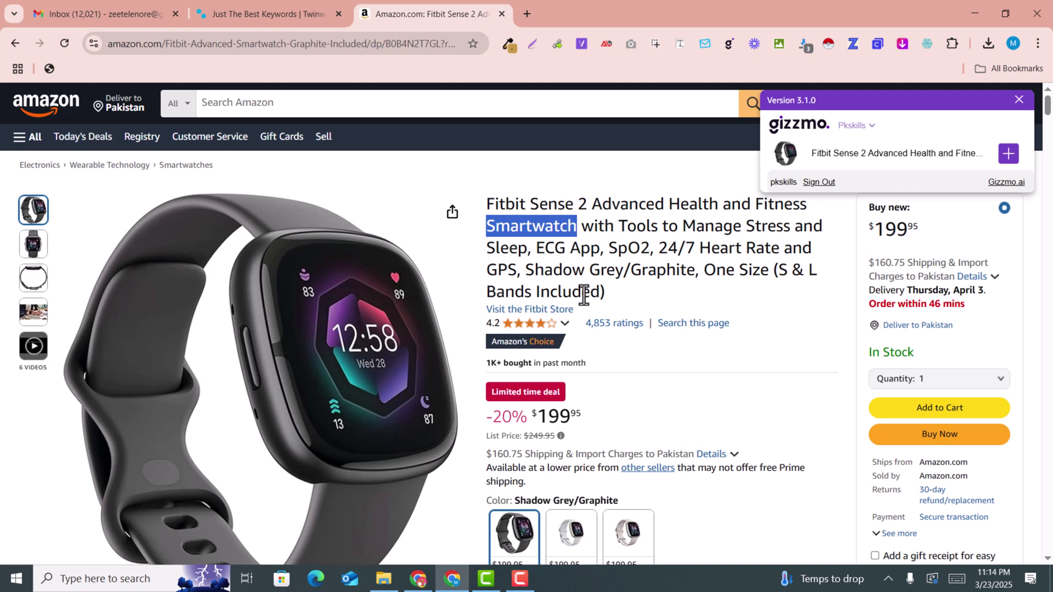
scroll(584, 297, down, 10)
scroll(583, 296, down, 5)
scroll(584, 295, up, 2)
scroll(584, 295, up, 10)
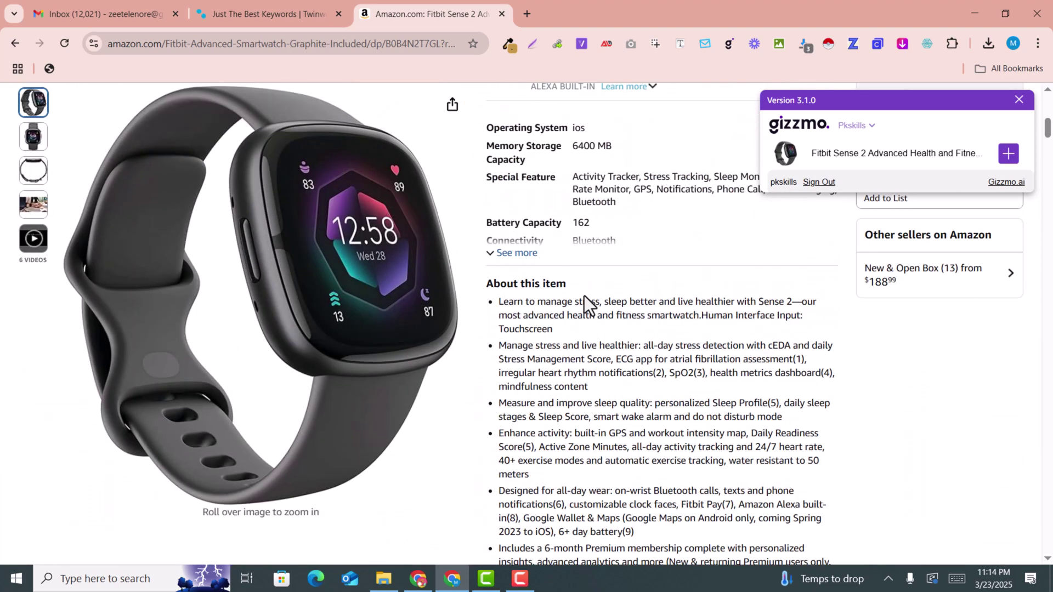
click(1019, 99)
scroll(724, 227, up, 5)
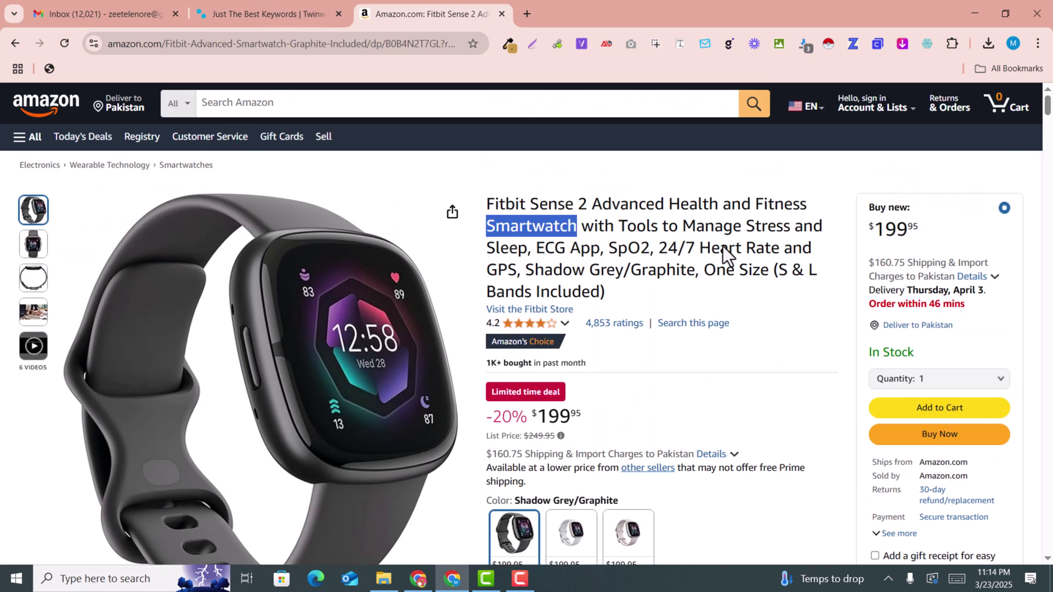
Switch to Twinword Ideas, paste "Smartwatch" as the keyword, and request keyword suggestions.
click(261, 5)
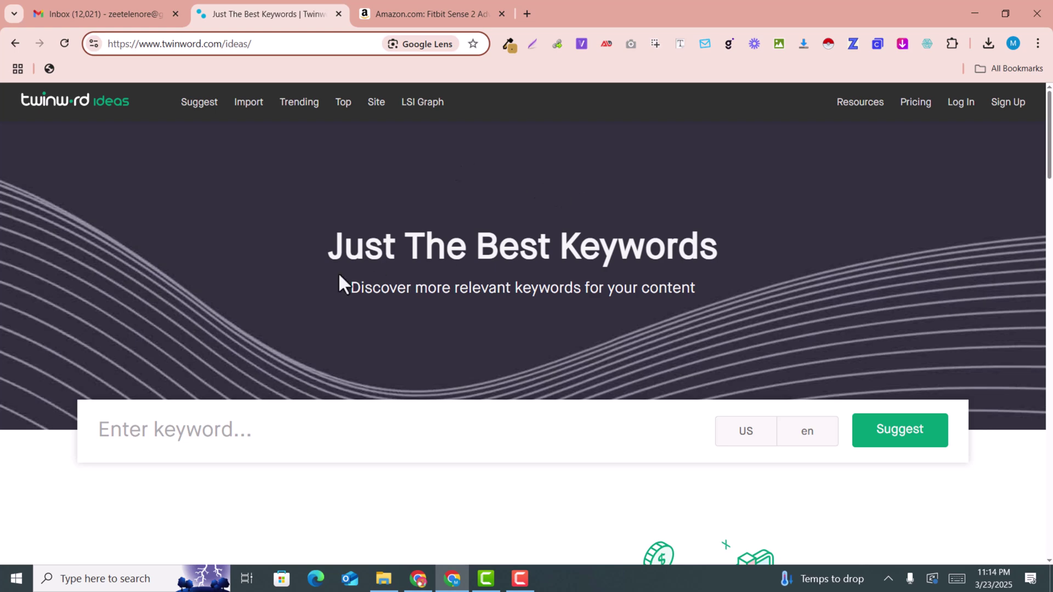
scroll(344, 271, down, 1)
click(325, 355)
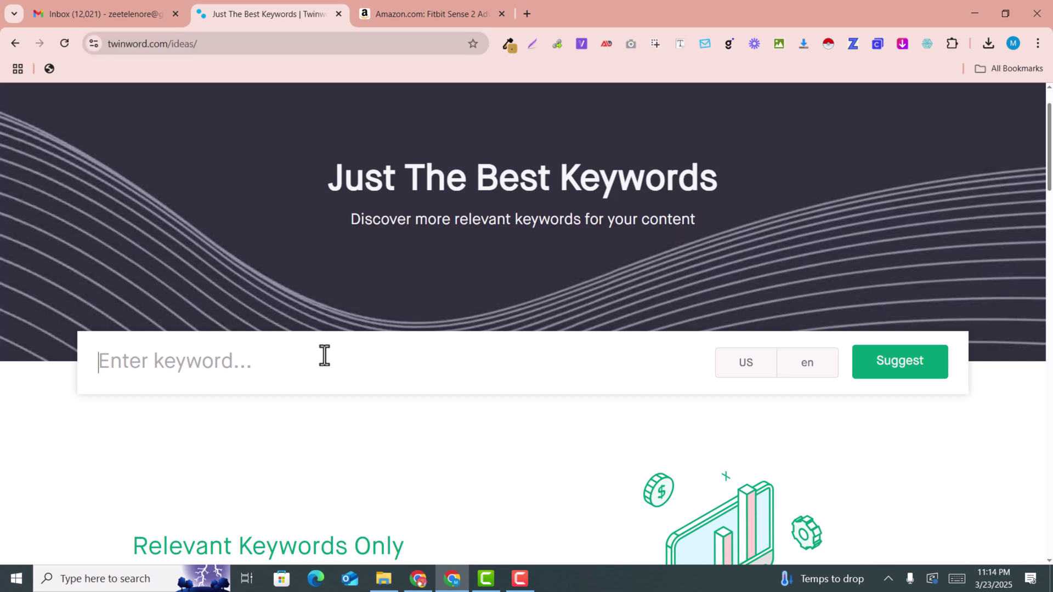
key(ctrl+v)
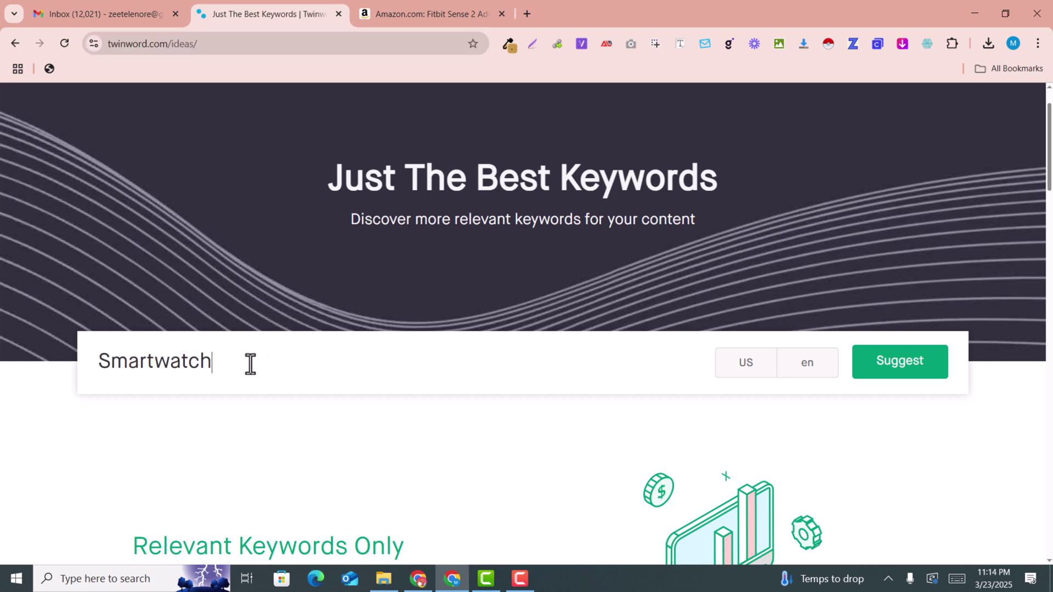
drag(220, 369, 84, 374)
click(135, 371)
click(883, 374)
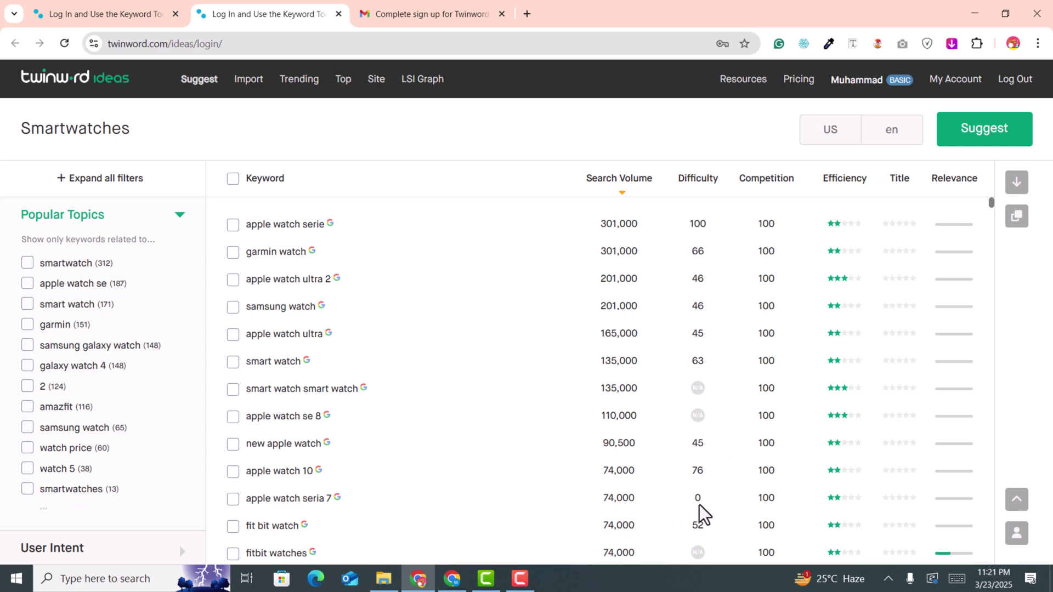
Examine the search volume, difficulty and competition of the keywords suggested for Smartwatches.
mouse_move(294, 496)
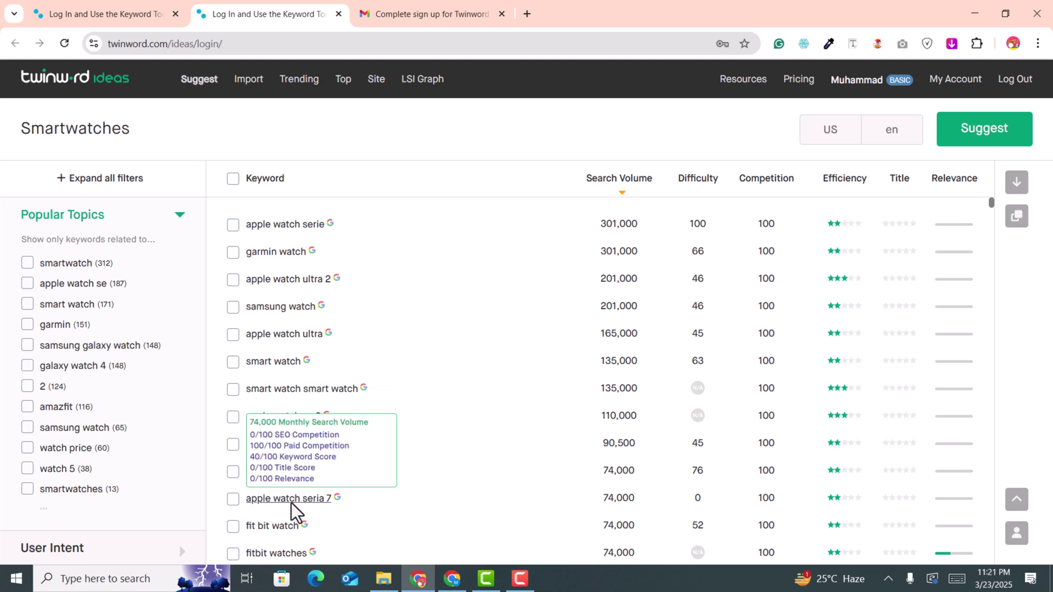
scroll(809, 390, down, 1)
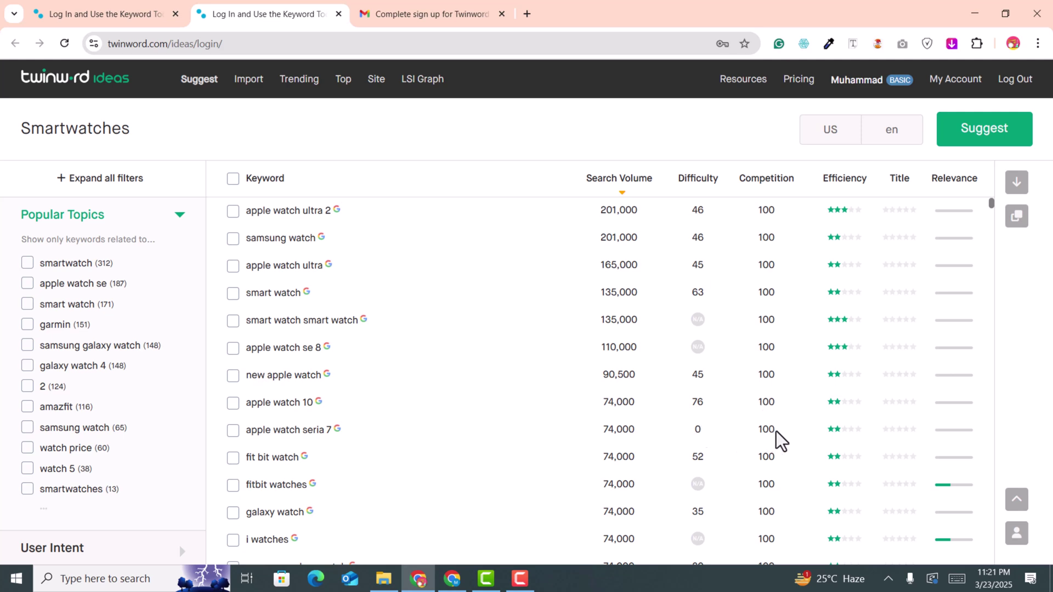
scroll(776, 432, down, 8)
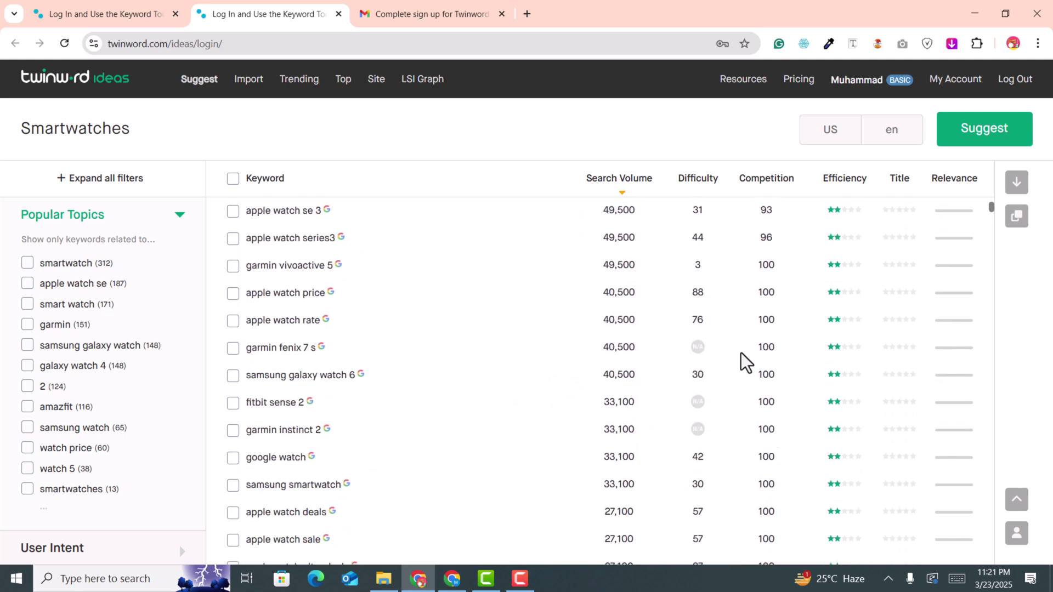
scroll(764, 387, down, 4)
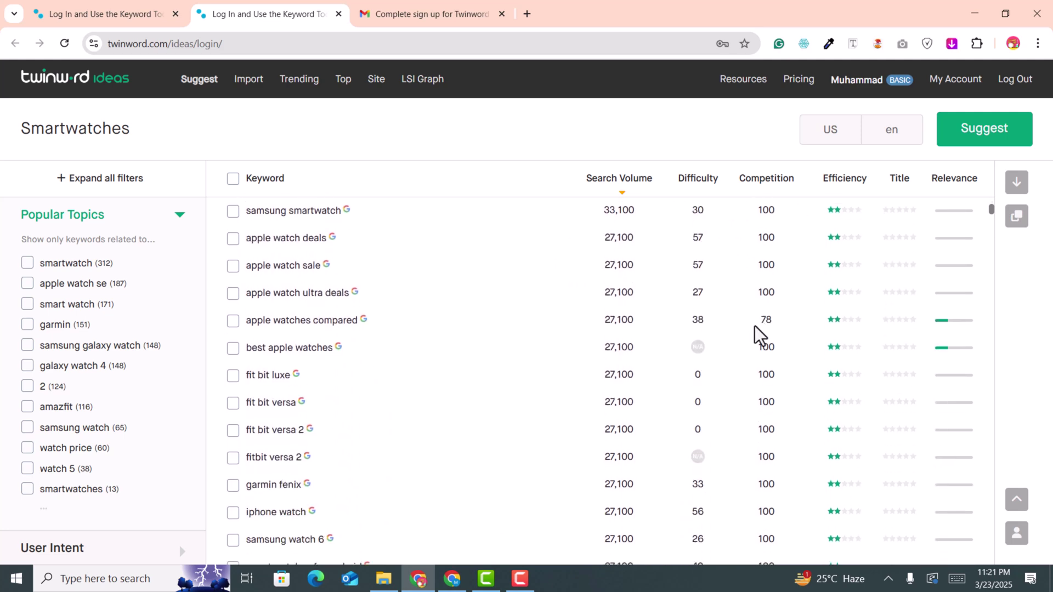
scroll(768, 425, down, 15)
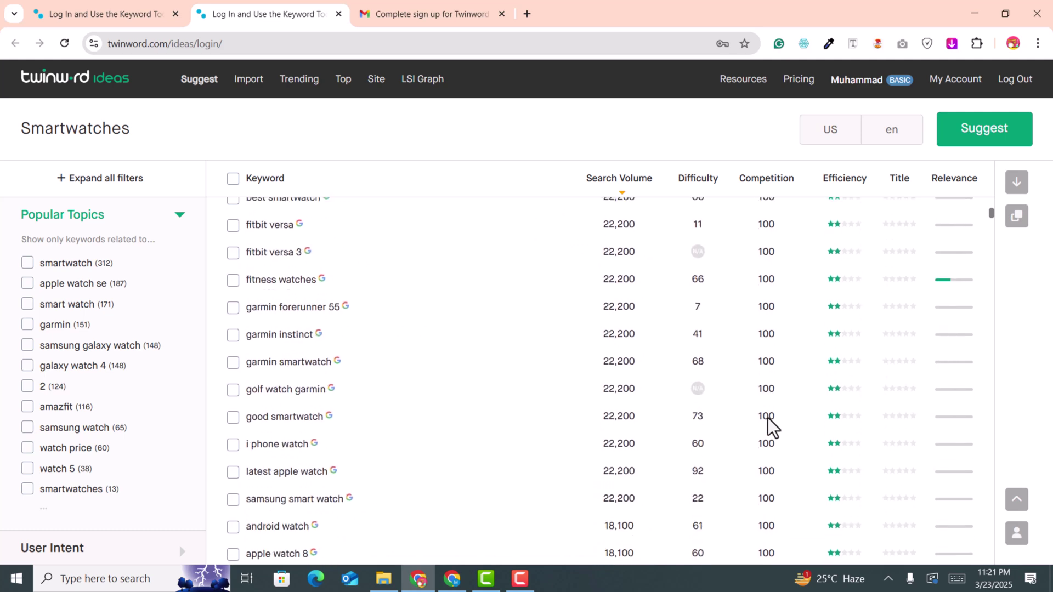
scroll(768, 426, down, 10)
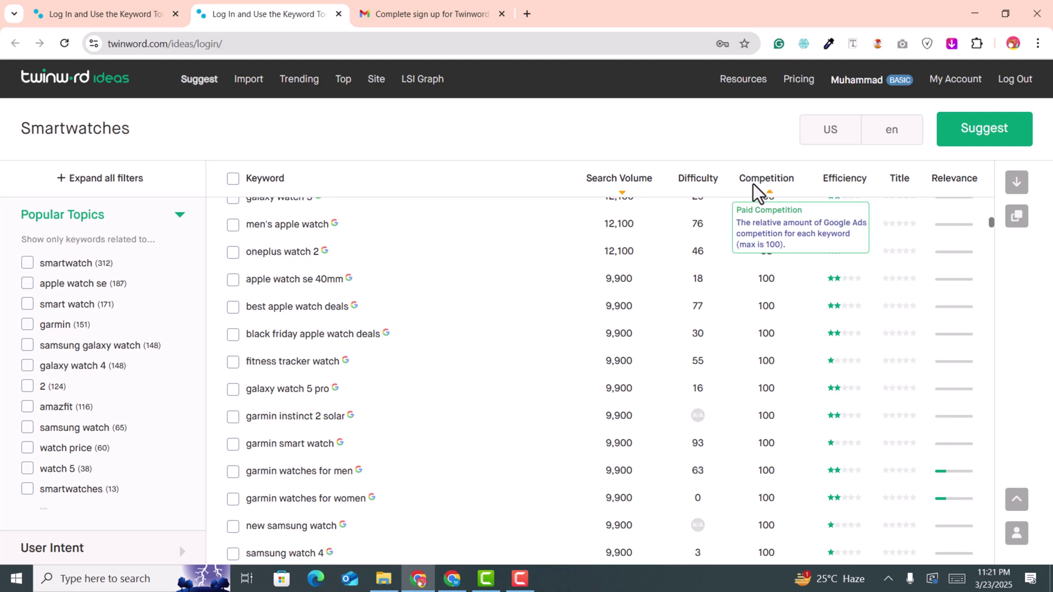
Sort the suggested keywords by competition in ascending order and return to the start of the list.
scroll(705, 323, up, 10)
scroll(705, 324, up, 6)
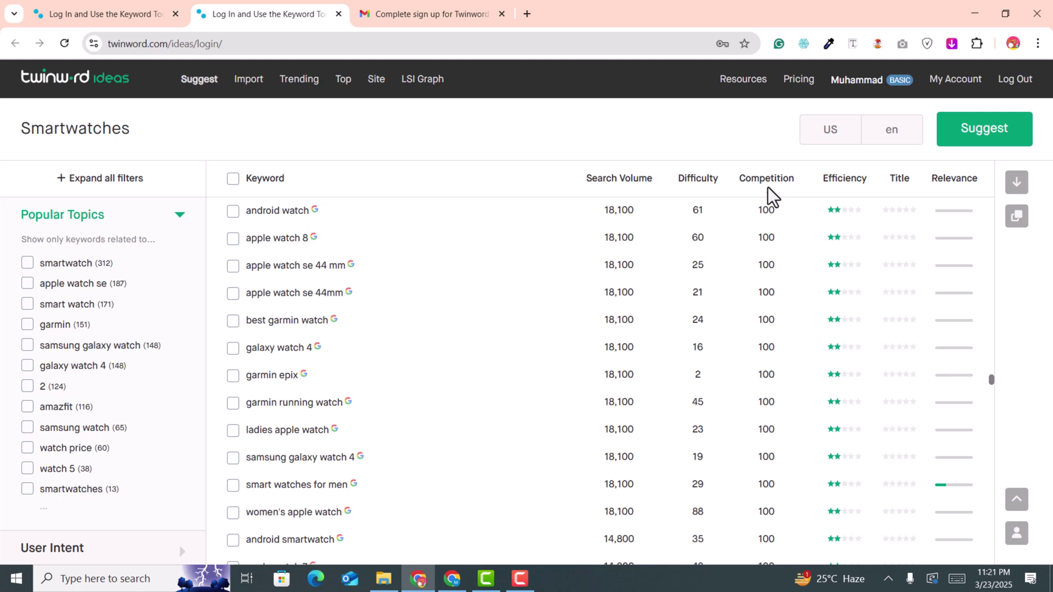
scroll(741, 313, up, 15)
scroll(769, 333, up, 15)
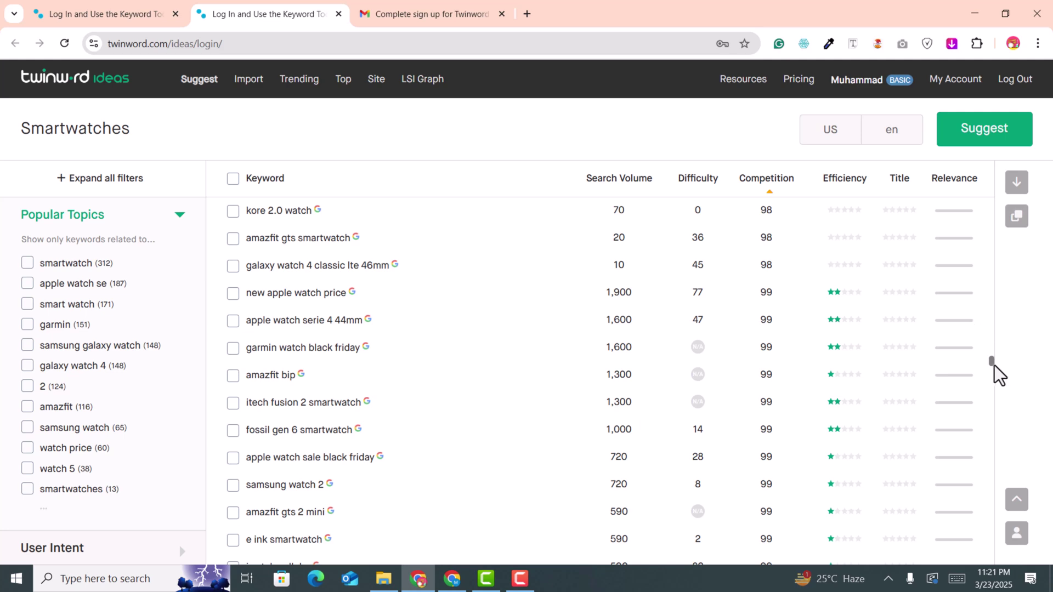
drag(991, 364, 985, 200)
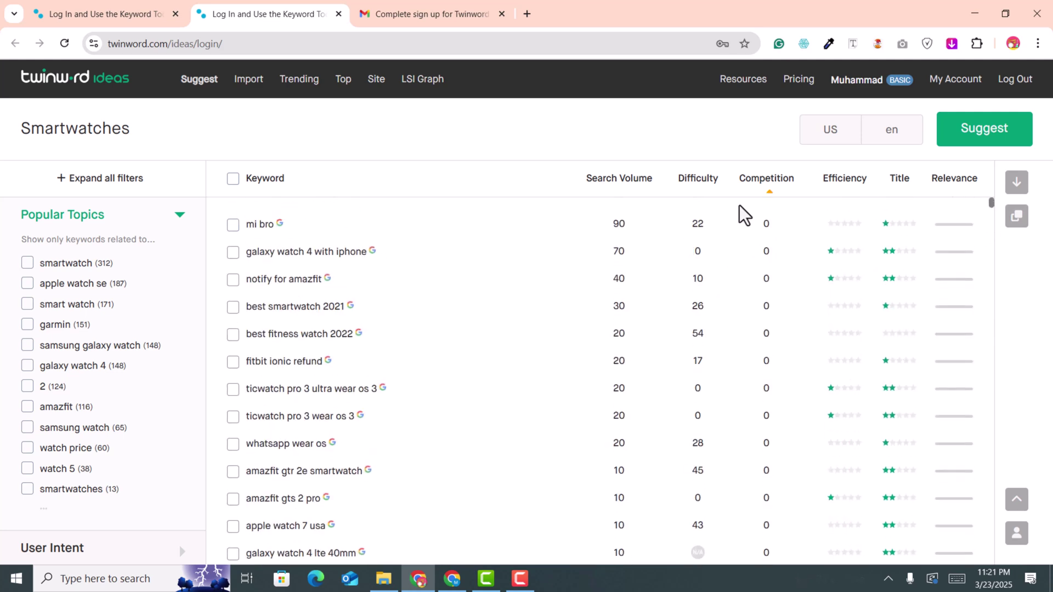
Examine the lowest-competition keywords and view the score details of the "wear os" keyword.
scroll(774, 358, down, 12)
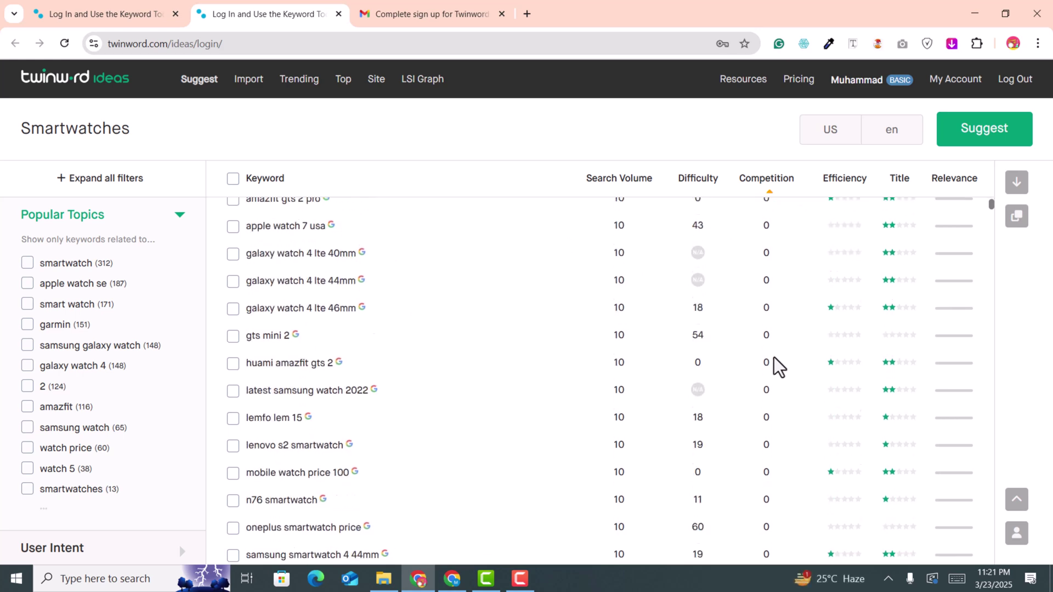
scroll(766, 265, down, 15)
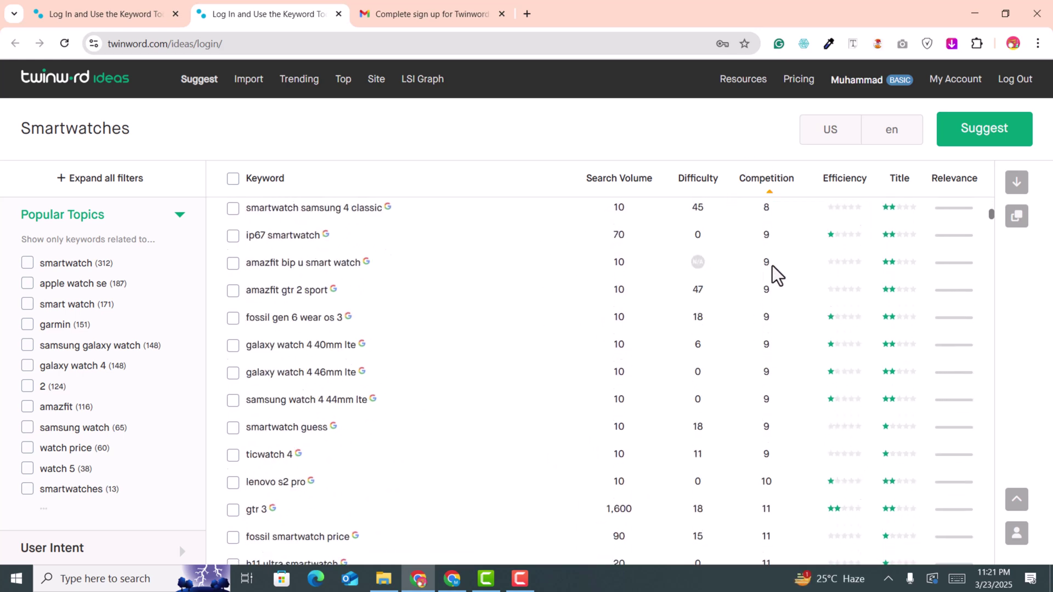
scroll(709, 335, down, 15)
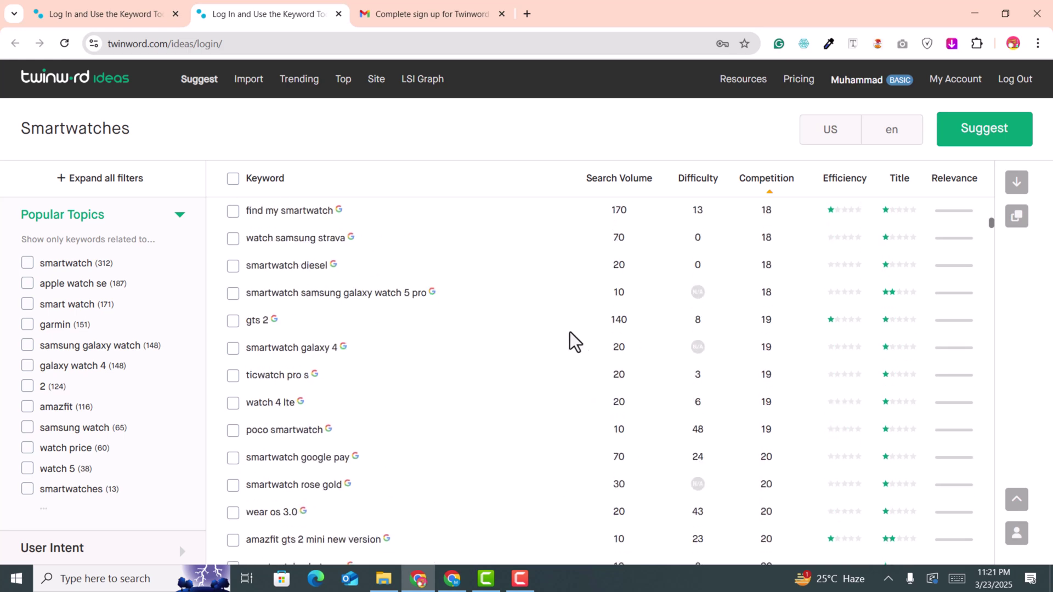
scroll(607, 268, down, 10)
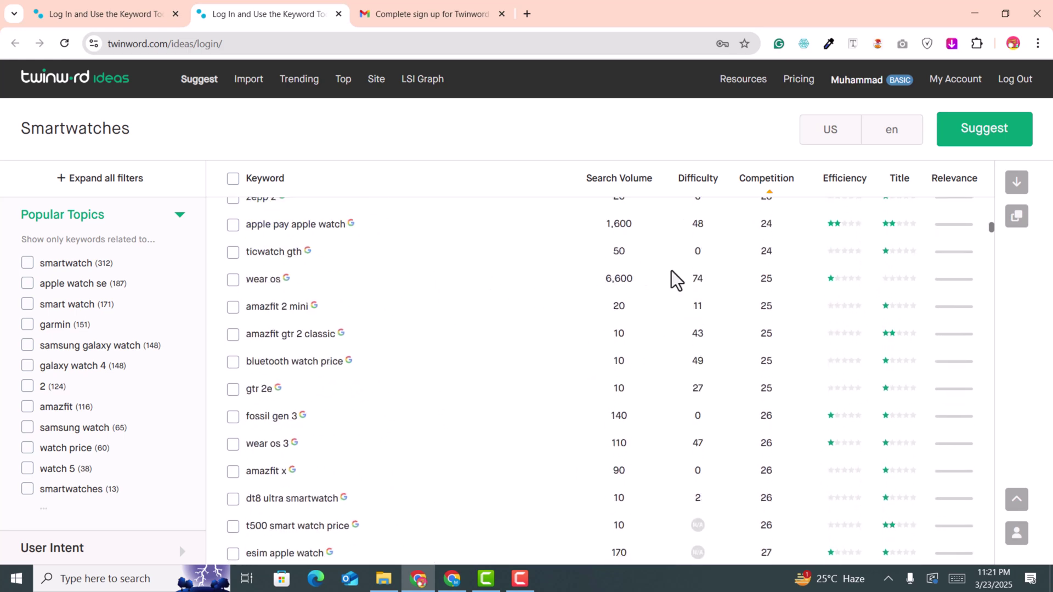
mouse_move(671, 271)
mouse_move(255, 284)
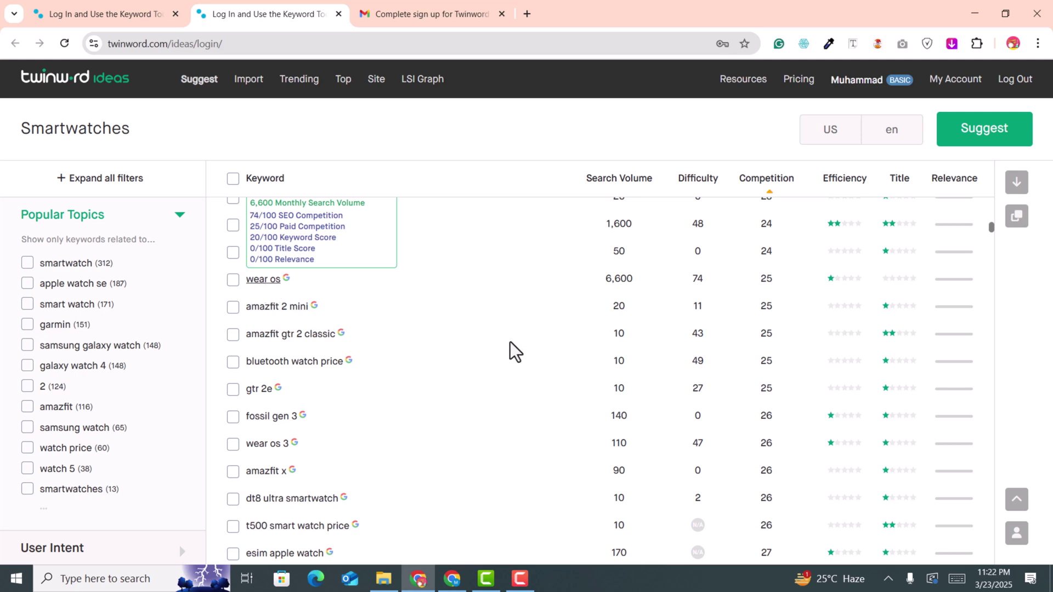
mouse_move(594, 370)
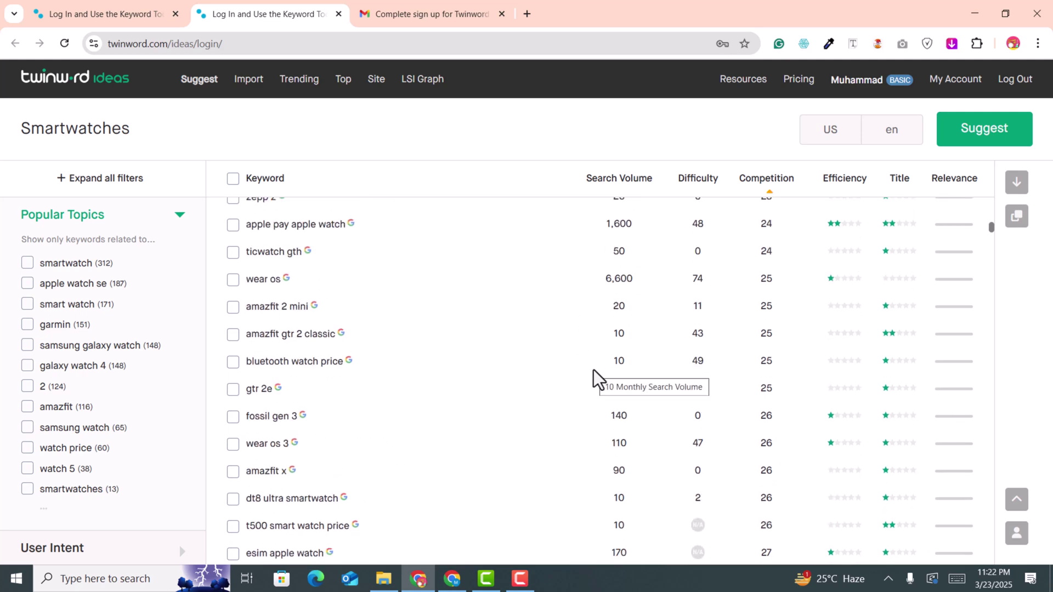
Compare search volume and difficulty of the keywords further down the list as paid competition increases.
scroll(695, 367, down, 9)
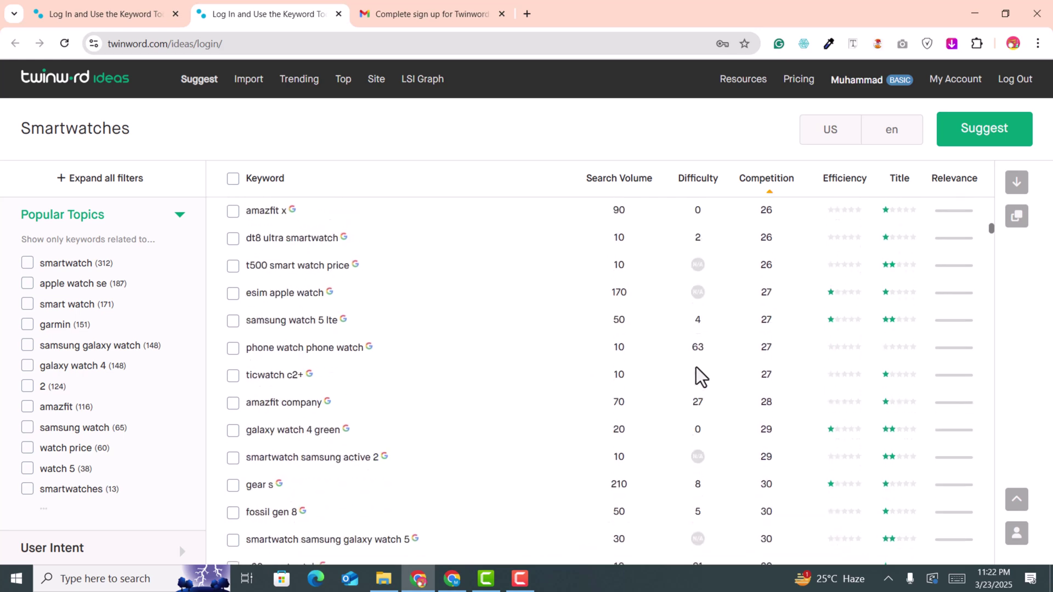
scroll(700, 376, down, 1)
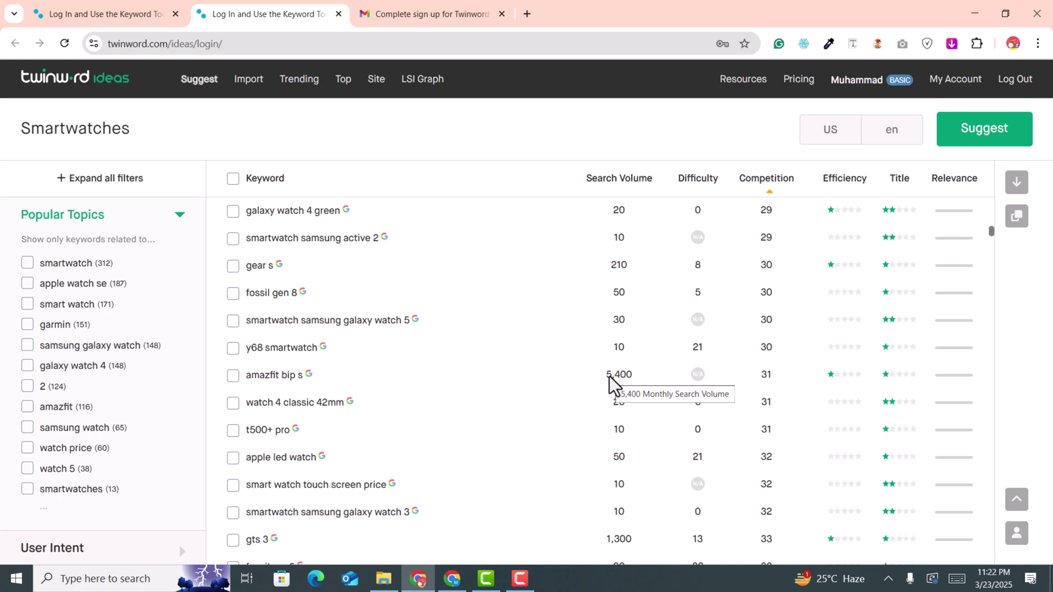
scroll(609, 377, down, 3)
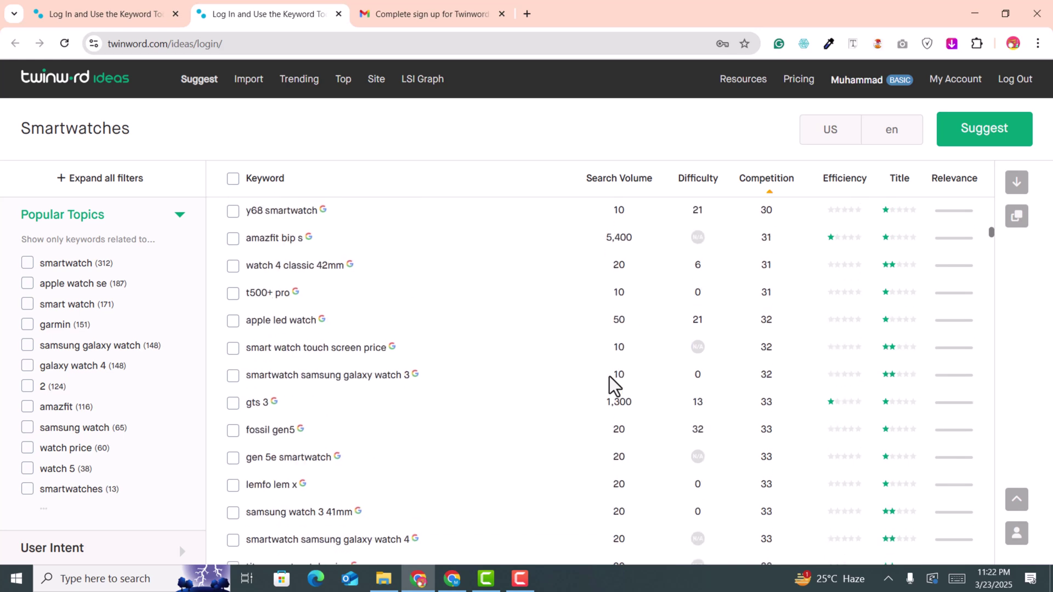
scroll(610, 377, down, 2)
scroll(610, 377, down, 10)
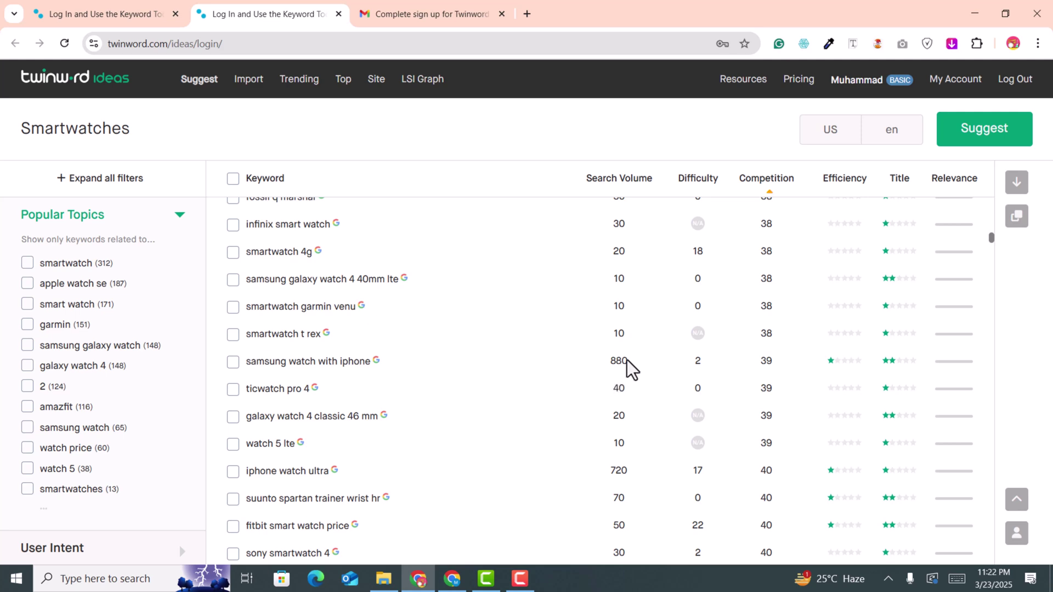
scroll(673, 398, down, 15)
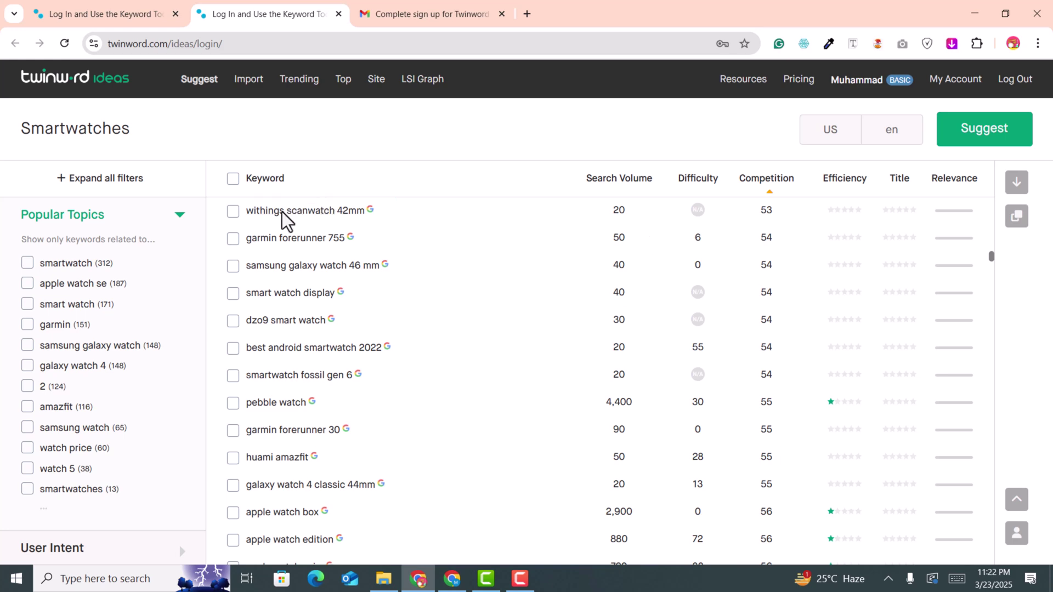
Compare search volume and difficulty of the keywords with paid competition around 52 to 57.
drag(243, 213, 351, 384)
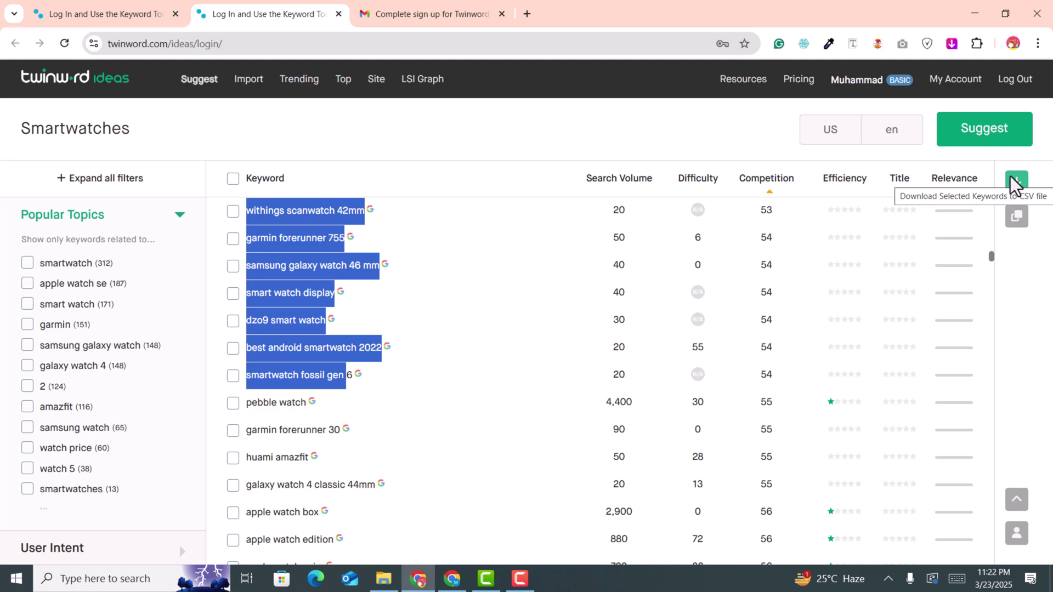
scroll(480, 429, up, 1)
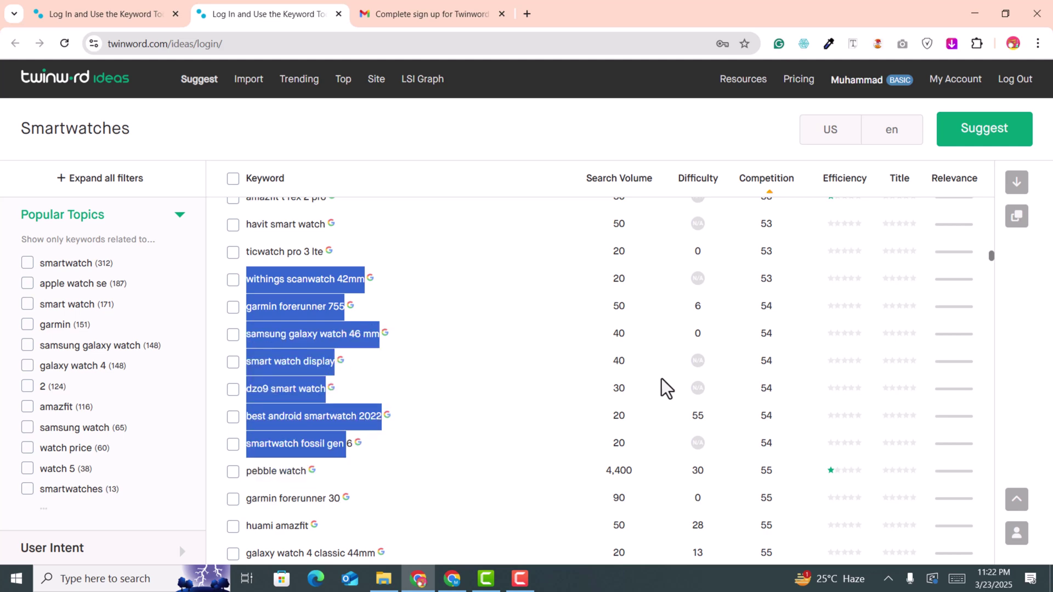
scroll(629, 428, up, 3)
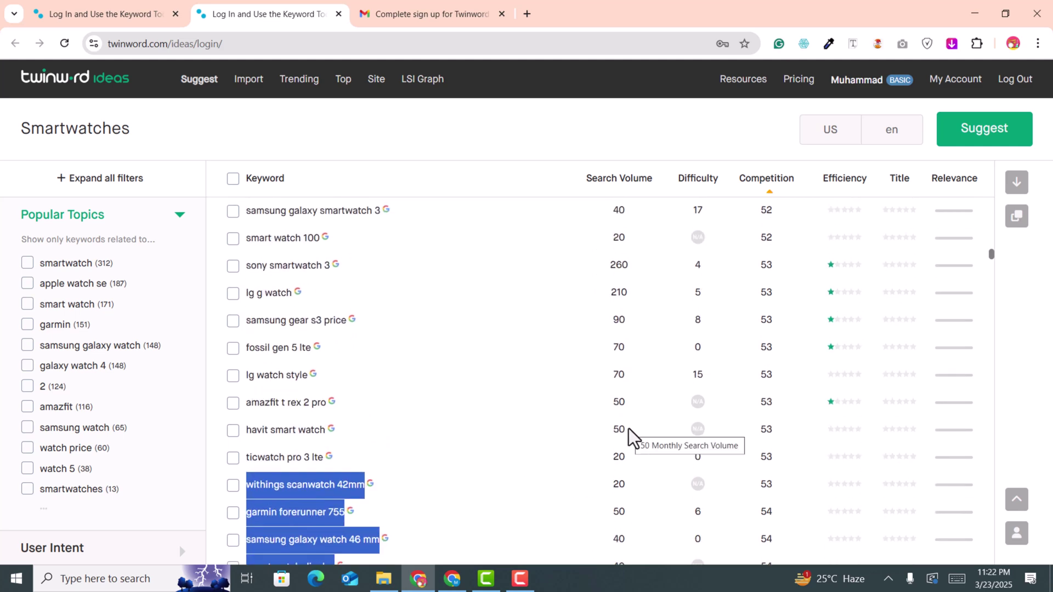
scroll(628, 429, down, 2)
scroll(628, 429, down, 5)
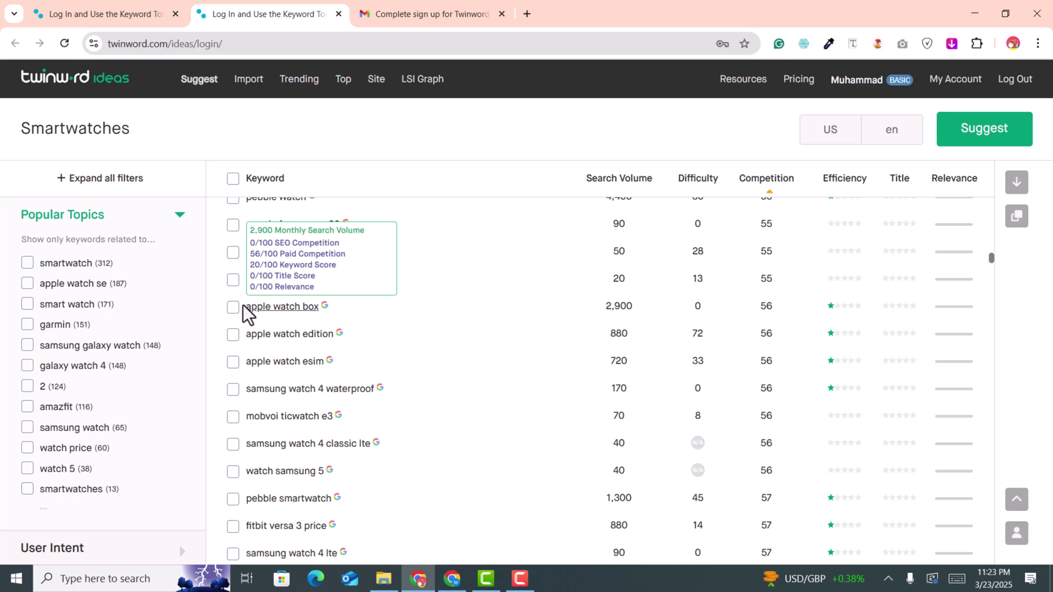
Check the search volume and competition scores of the "apple watch box" keyword against "apple watch edition".
drag(244, 305, 315, 308)
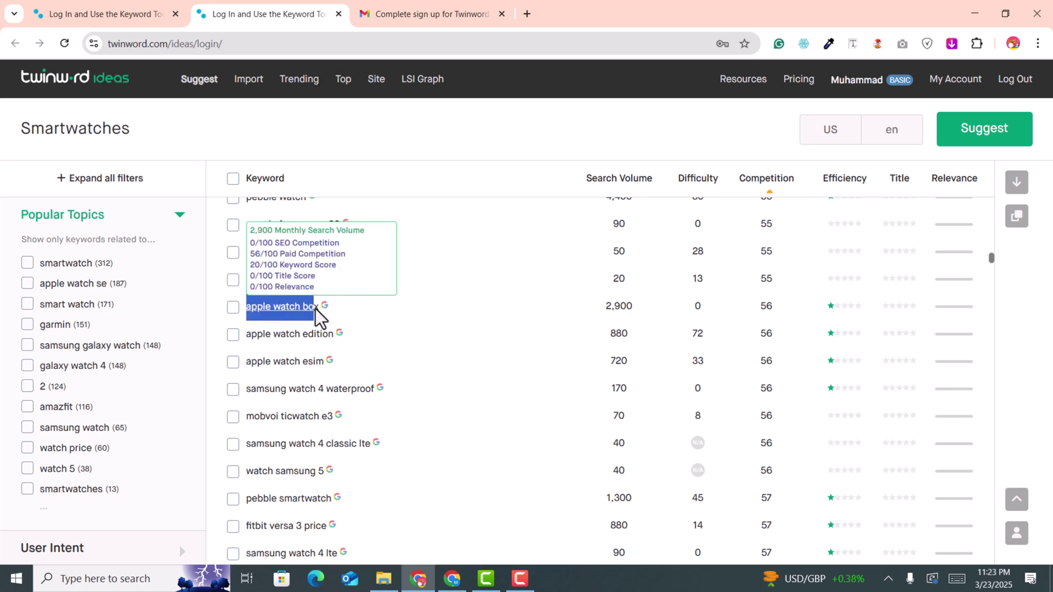
click(317, 309)
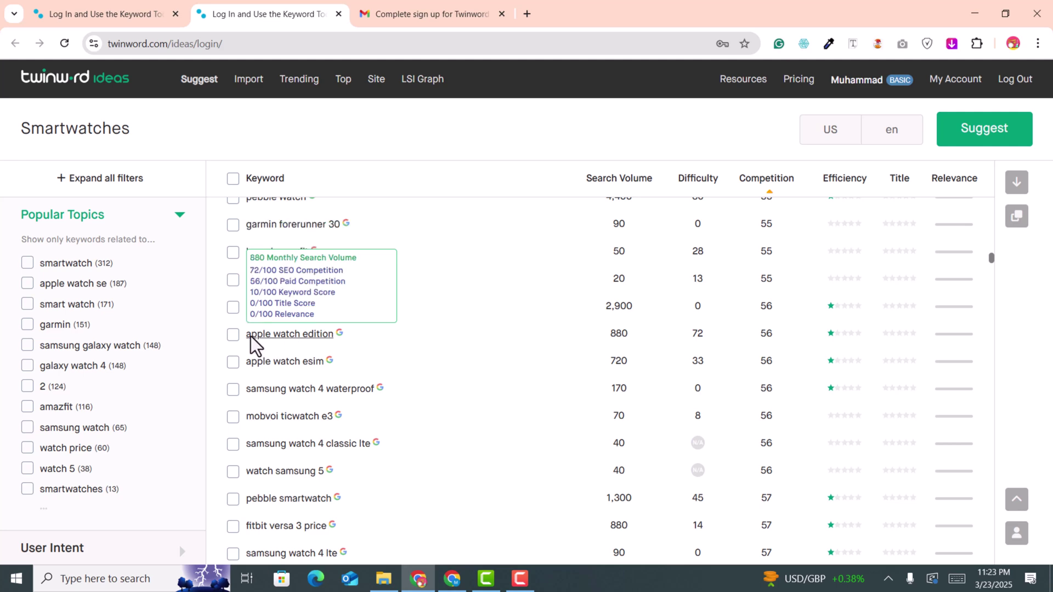
triple_click(590, 315)
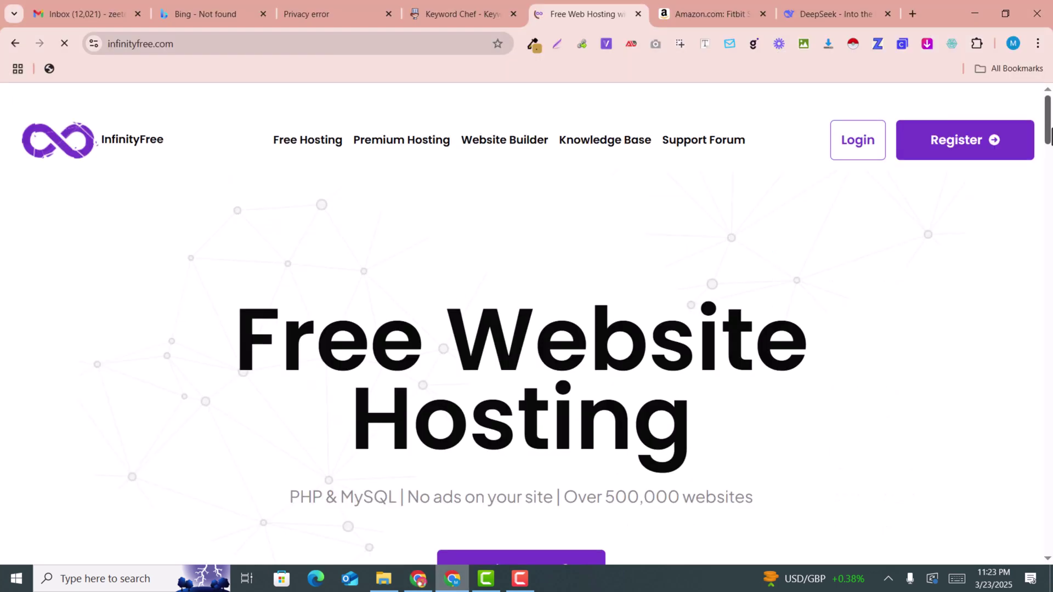
Examine the free hosting features on the InfinityFree home page, including disk space, bandwidth, MySQL databases and subdomain names.
scroll(1049, 164, down, 4)
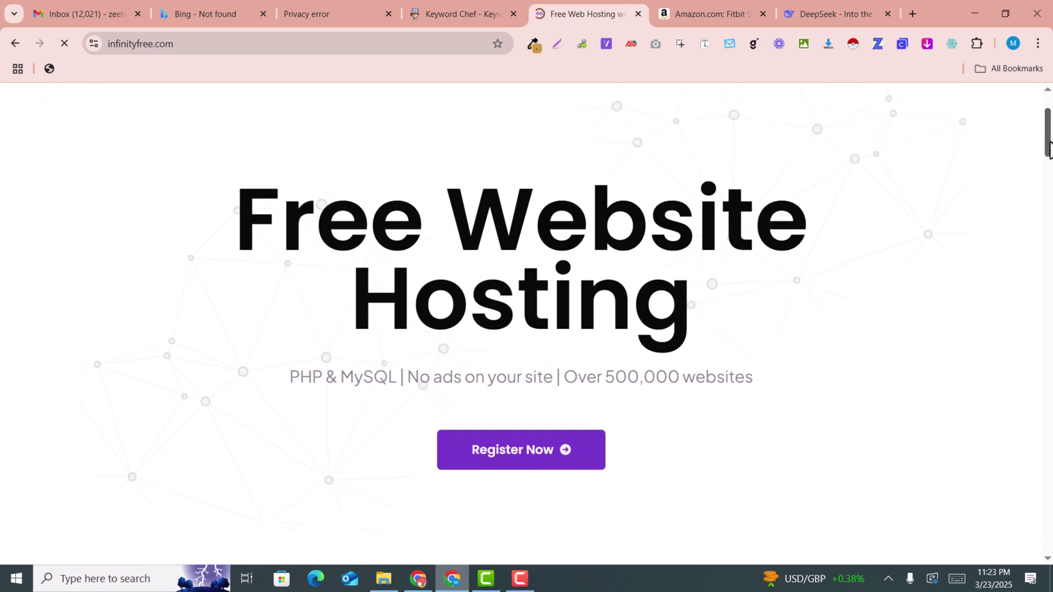
scroll(1049, 162, up, 5)
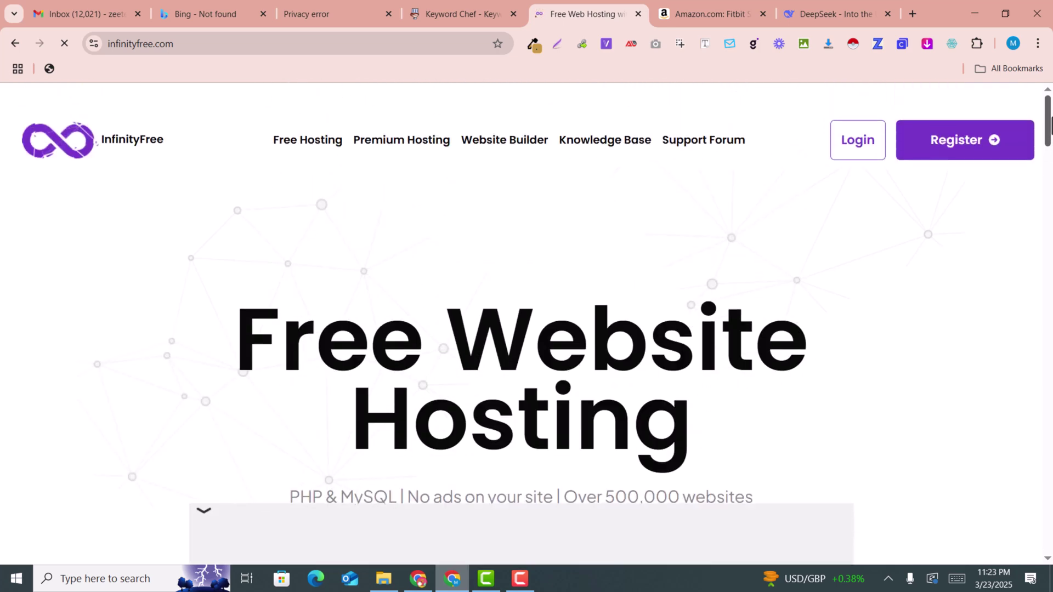
scroll(1049, 156, down, 3)
drag(1048, 156, 1049, 303)
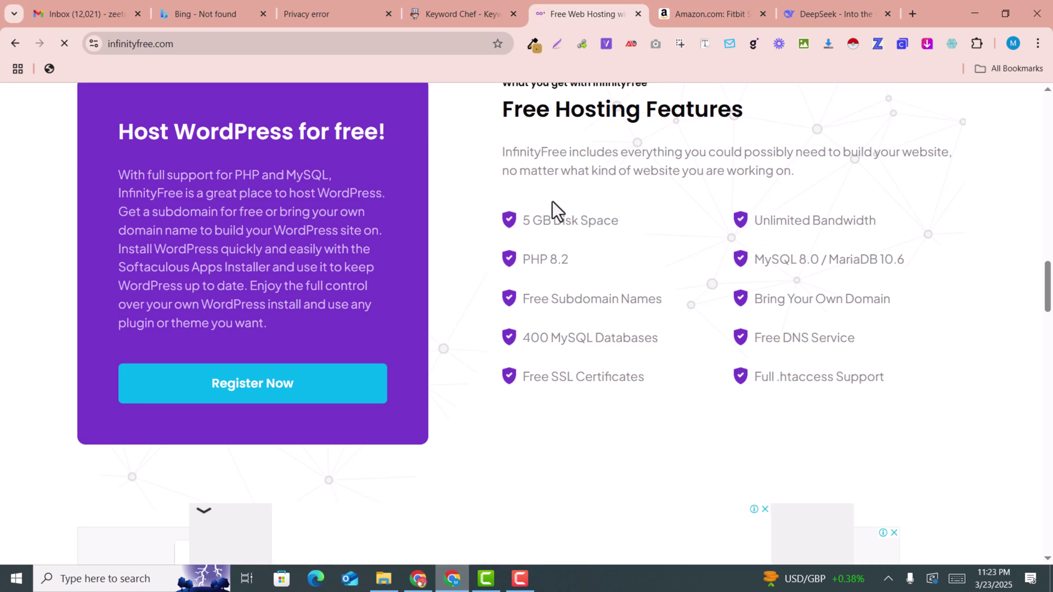
drag(525, 225, 668, 232)
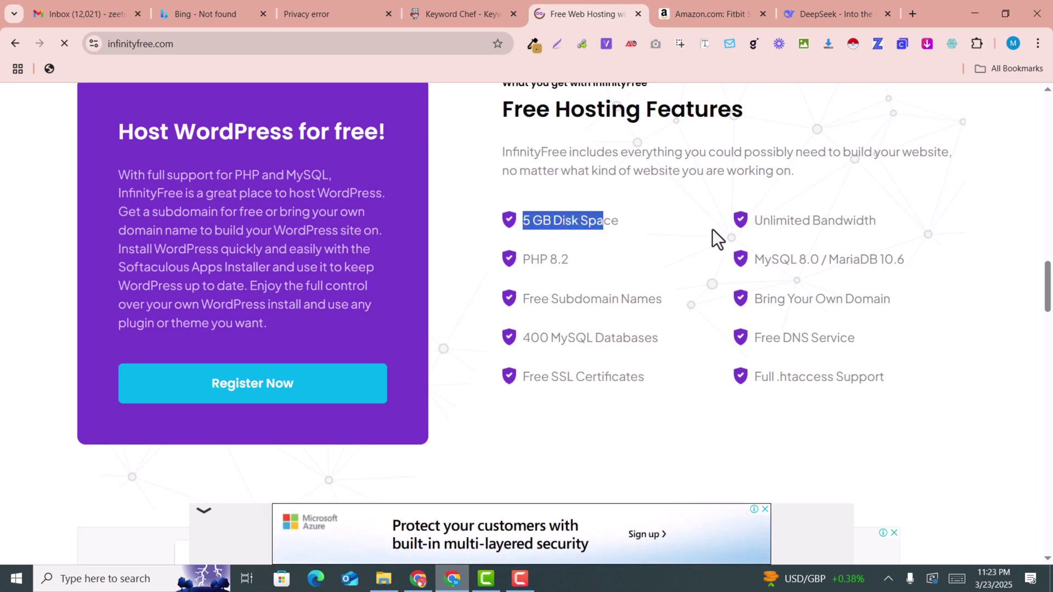
click(763, 226)
drag(763, 226, 849, 225)
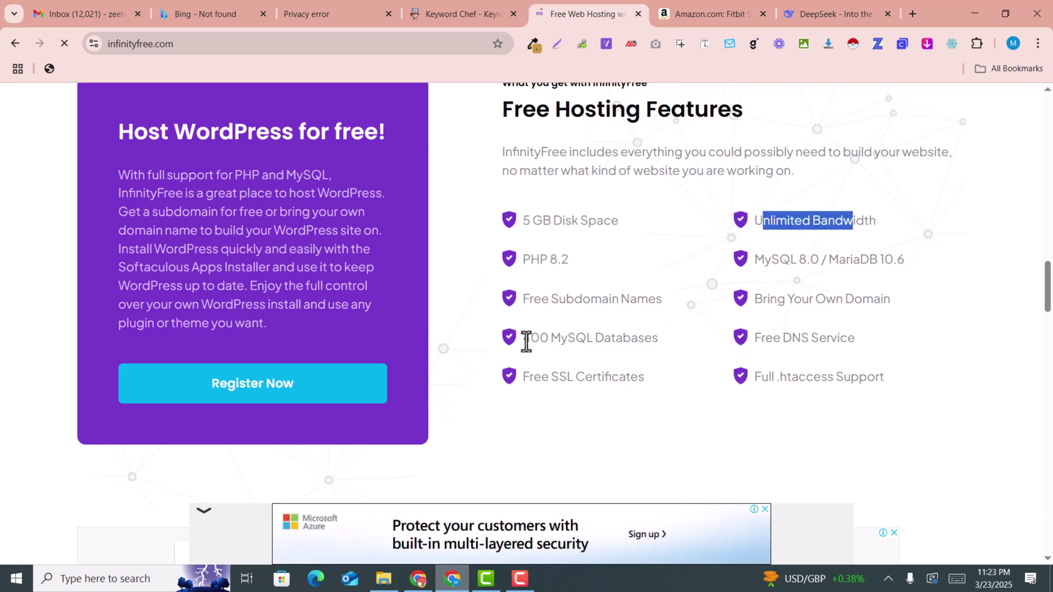
drag(527, 340, 624, 348)
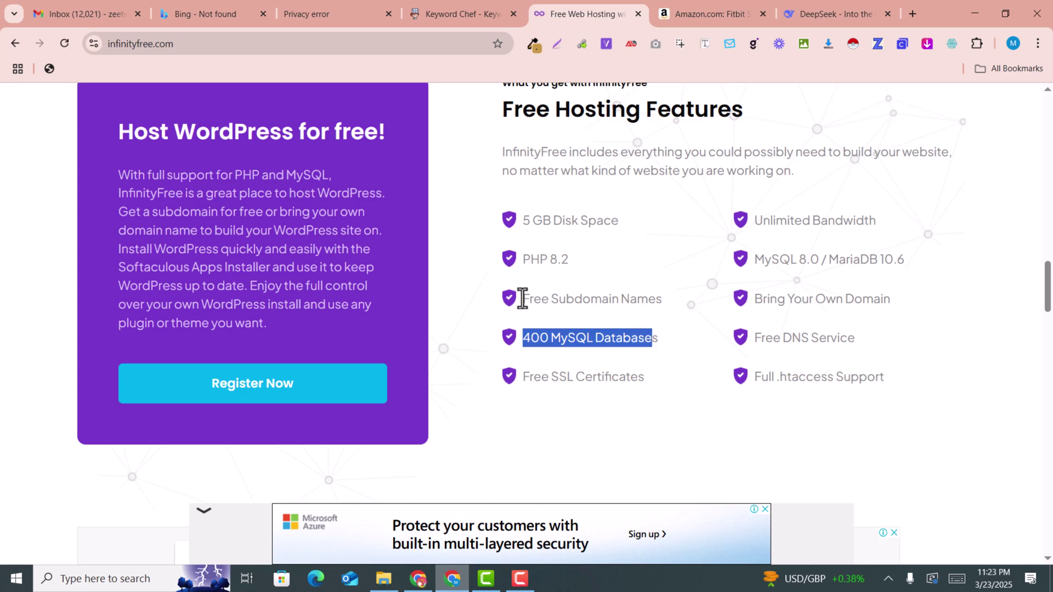
drag(524, 299, 671, 310)
scroll(1049, 302, down, 15)
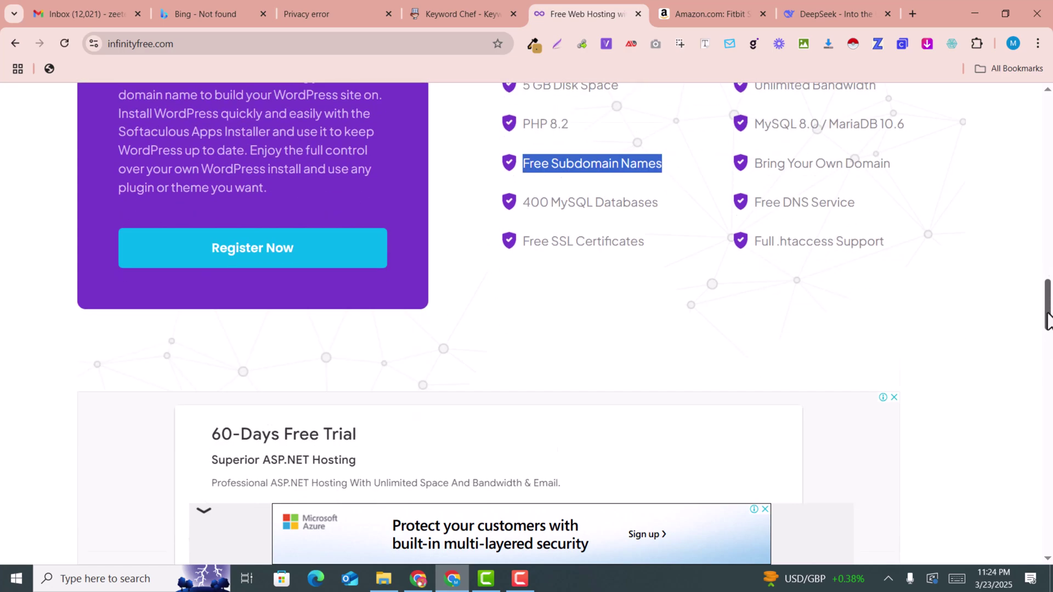
scroll(1048, 220, up, 15)
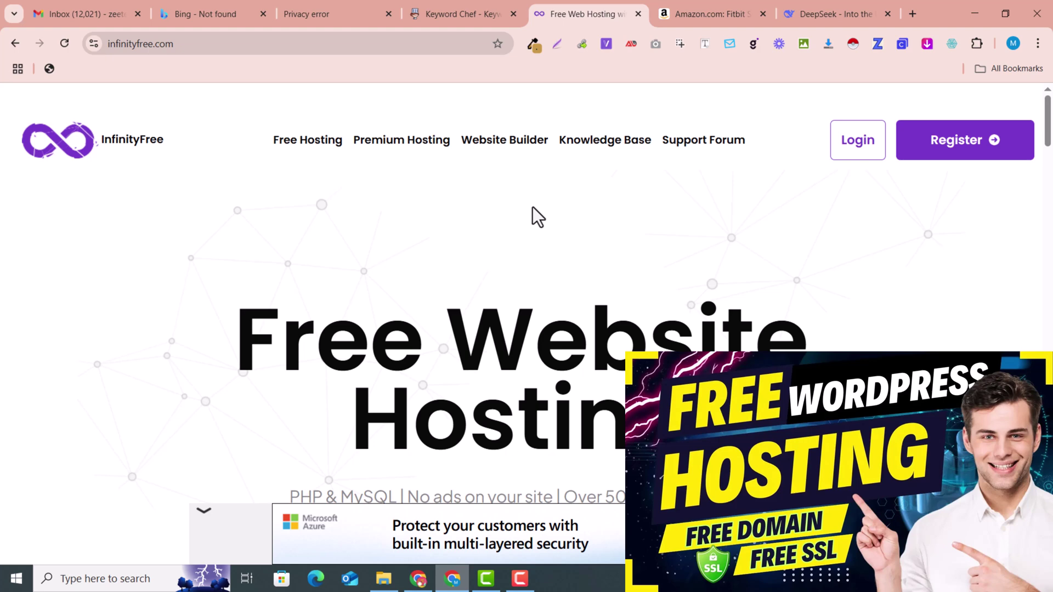
scroll(528, 255, down, 1)
scroll(528, 256, up, 1)
scroll(520, 282, down, 5)
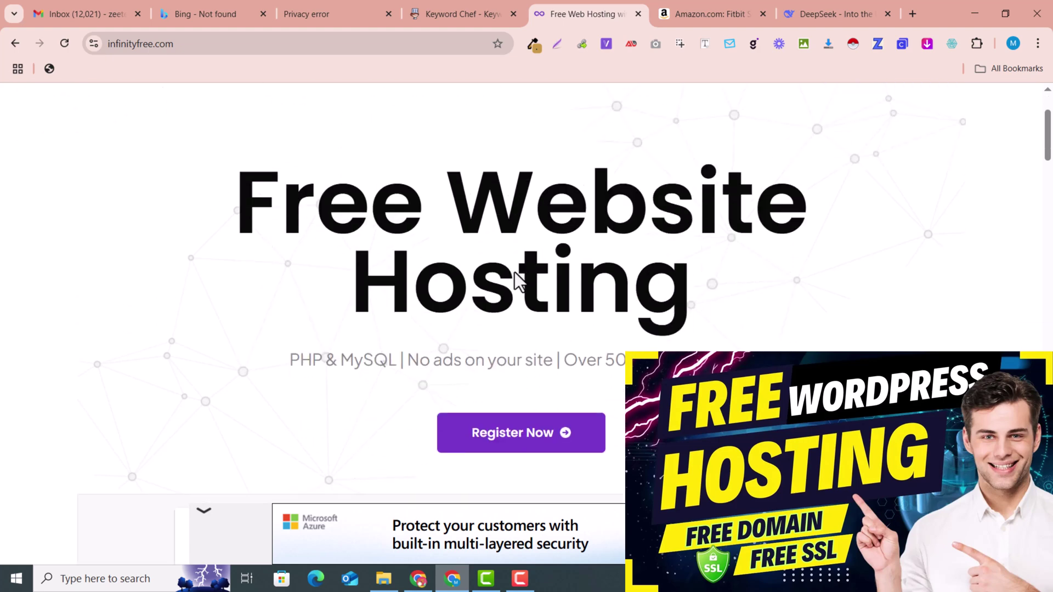
scroll(325, 240, up, 4)
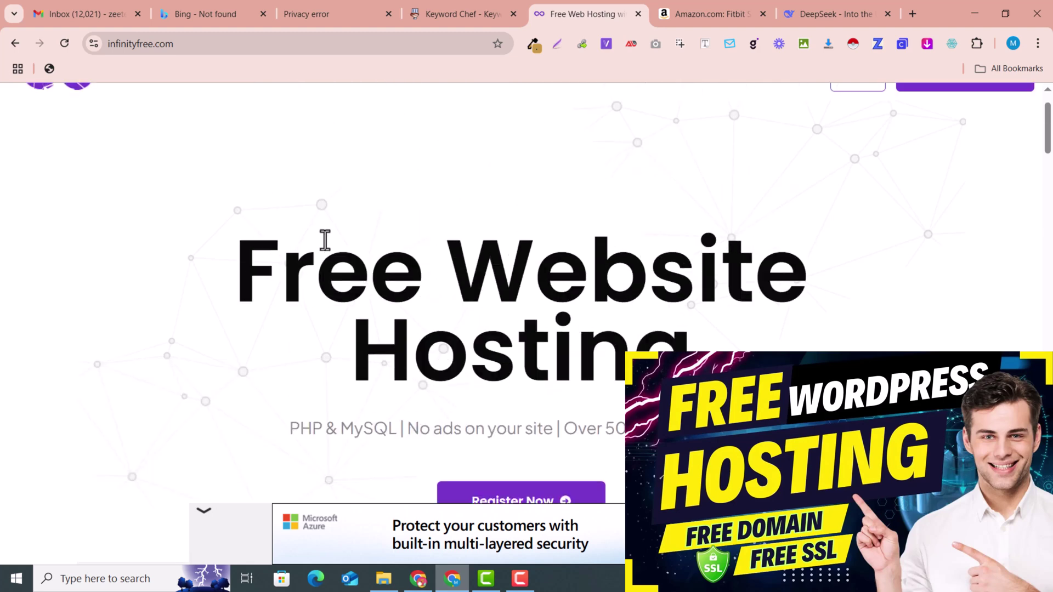
scroll(325, 240, up, 2)
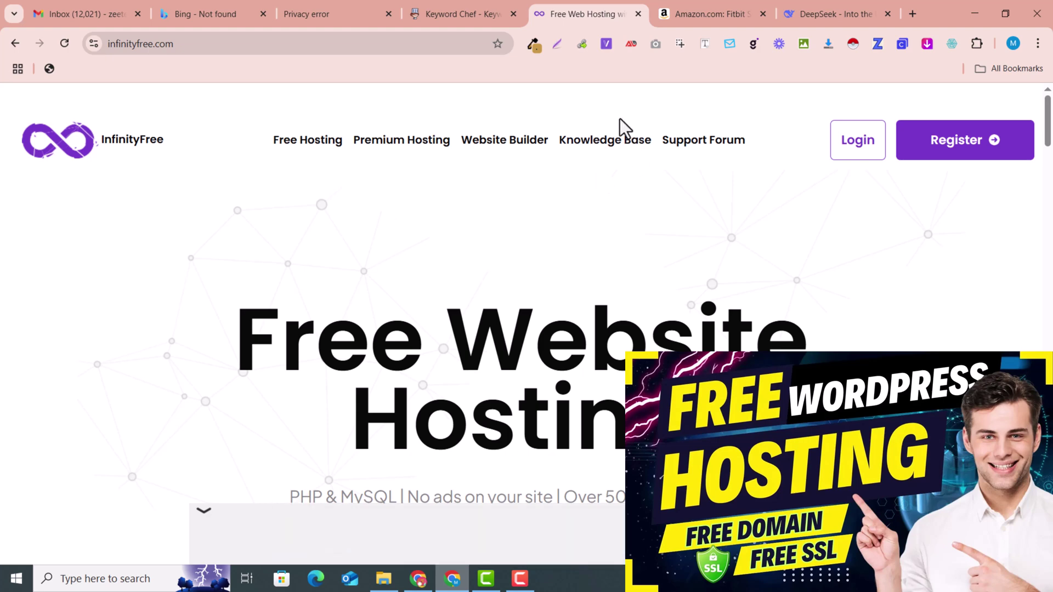
click(268, 44)
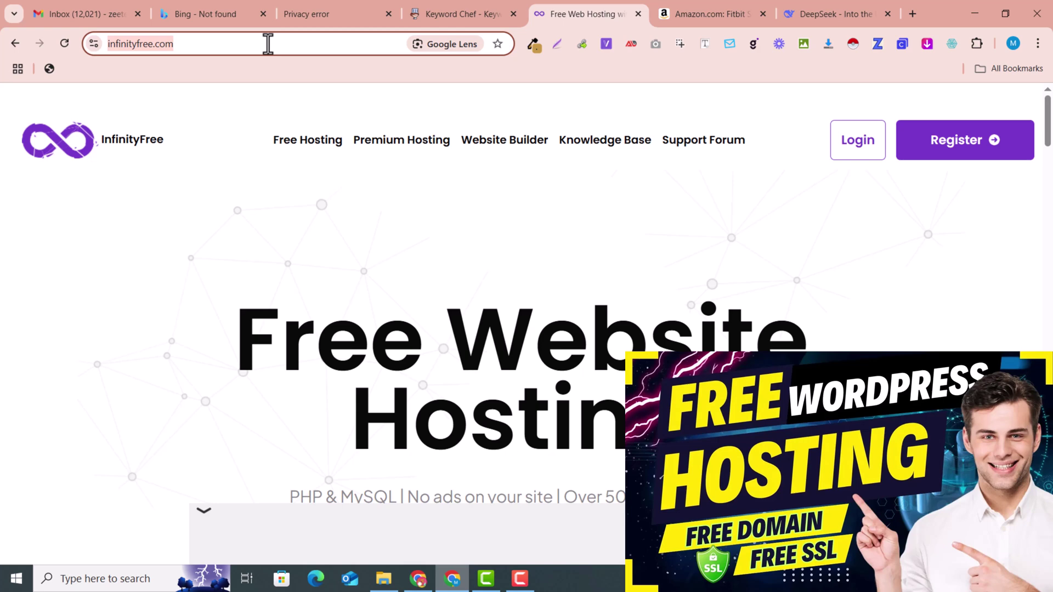
click(267, 43)
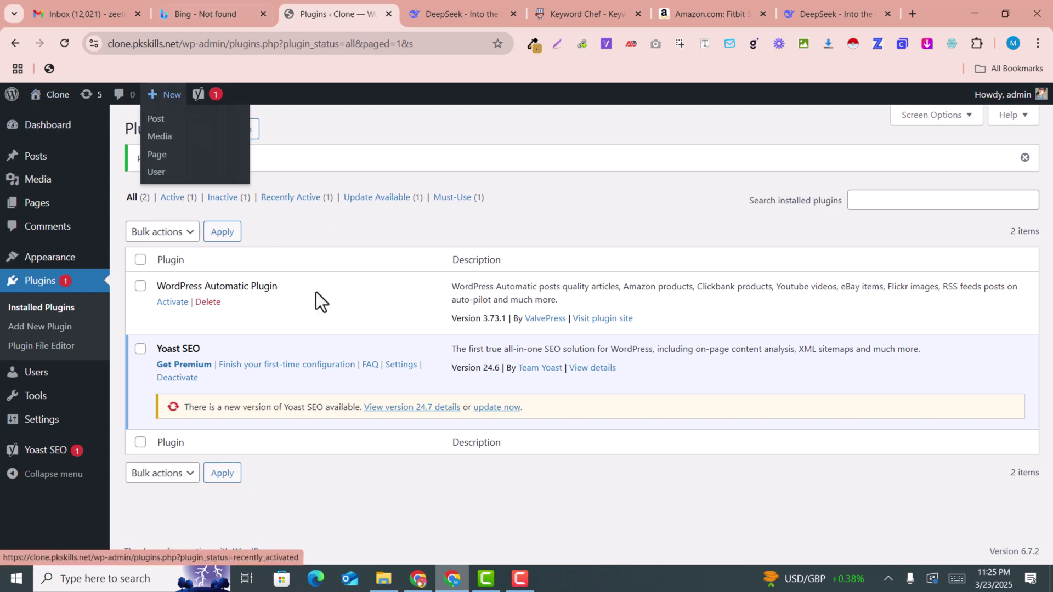
In DeepSeek, request a detailed SEO-optimized product review article on "apple watch box" for an Amazon affiliate blog, with headings, product images and links.
click(438, 11)
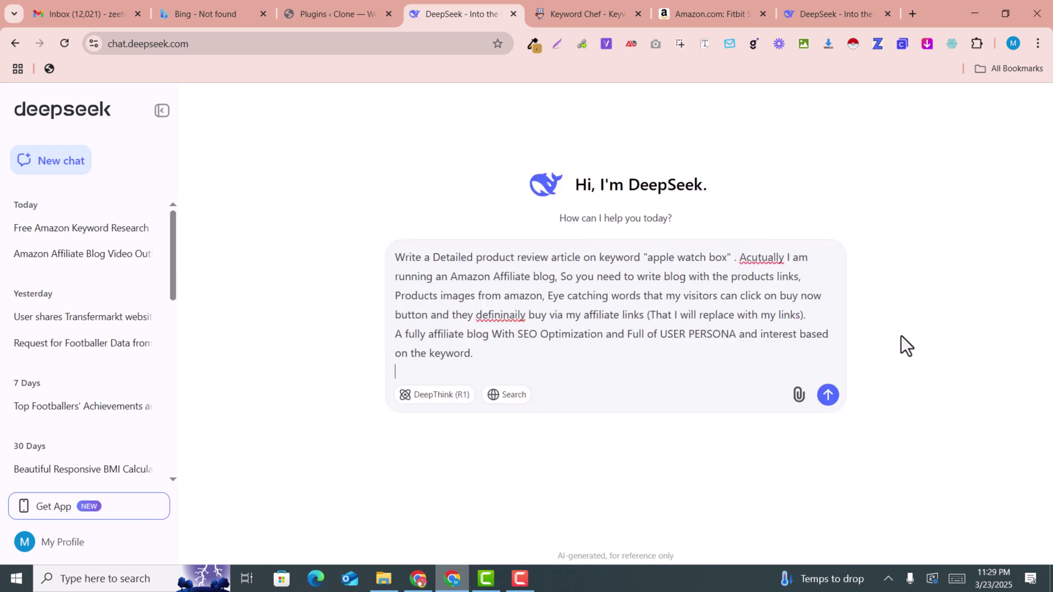
right_click(484, 316)
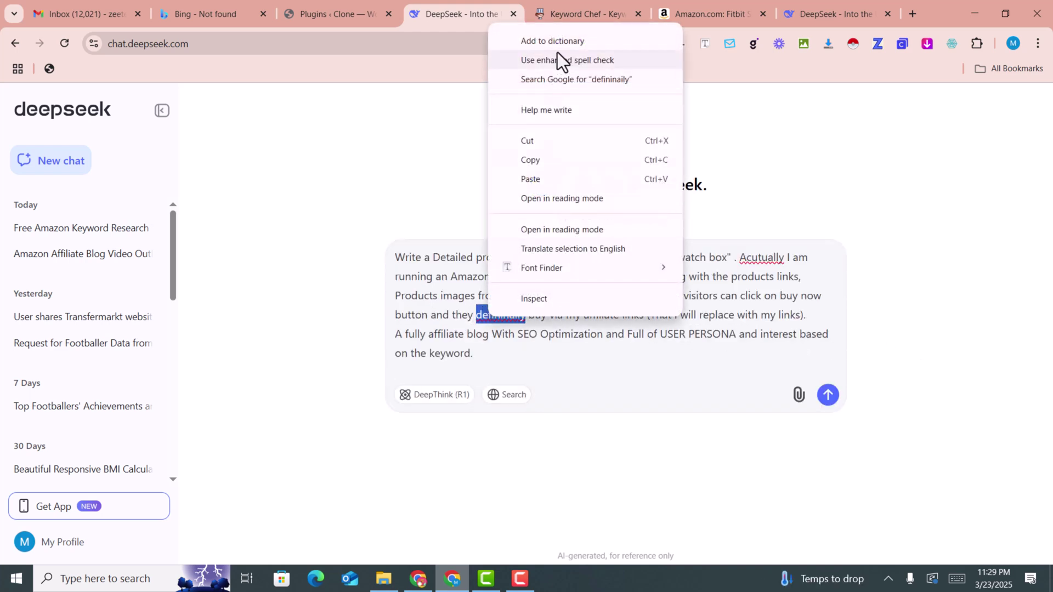
click(464, 335)
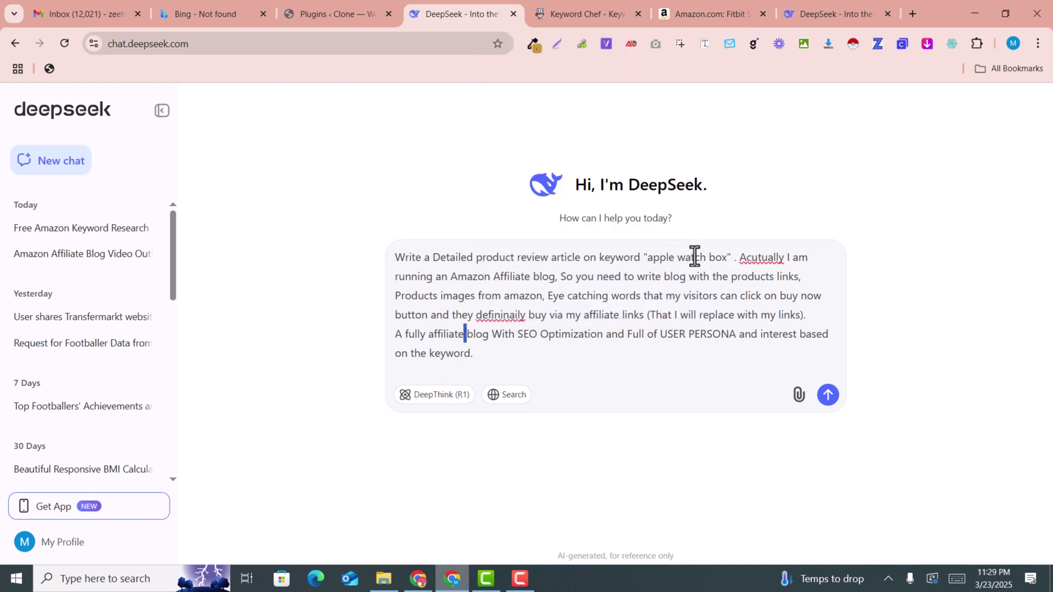
mouse_move(728, 258)
mouse_down()
mouse_move(646, 257)
mouse_move(726, 260)
mouse_up()
click(646, 258)
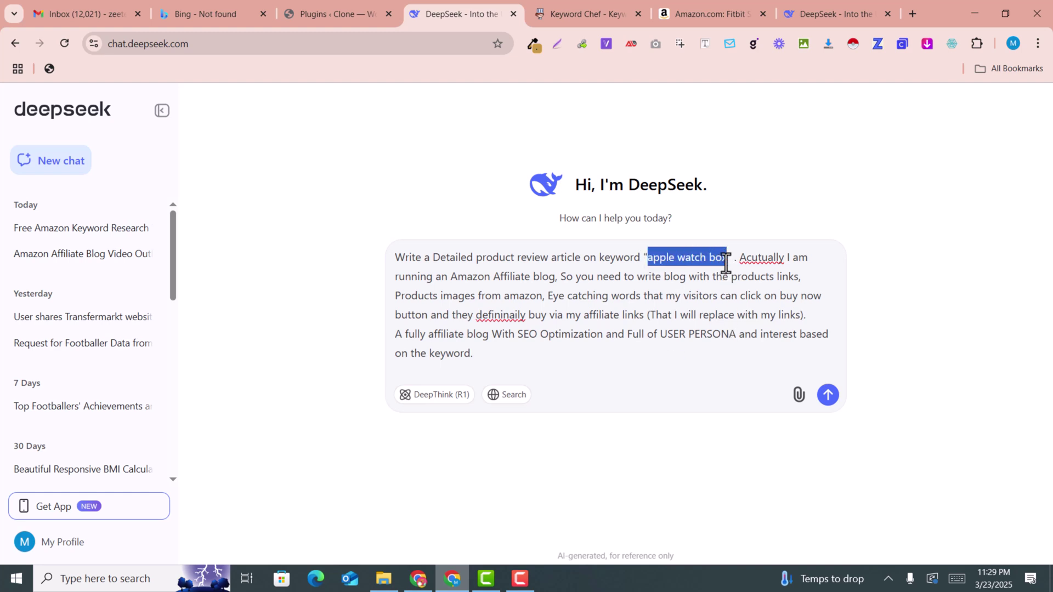
click(746, 262)
click(502, 355)
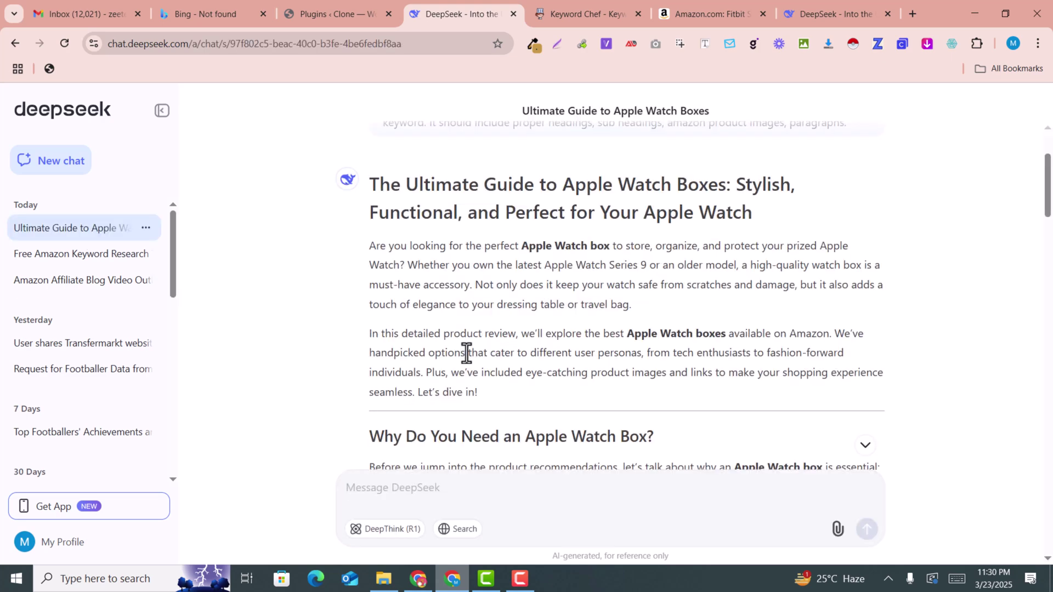
Review the generated Apple Watch box article, including its product sections, purchase links and buying advice.
scroll(466, 354, down, 15)
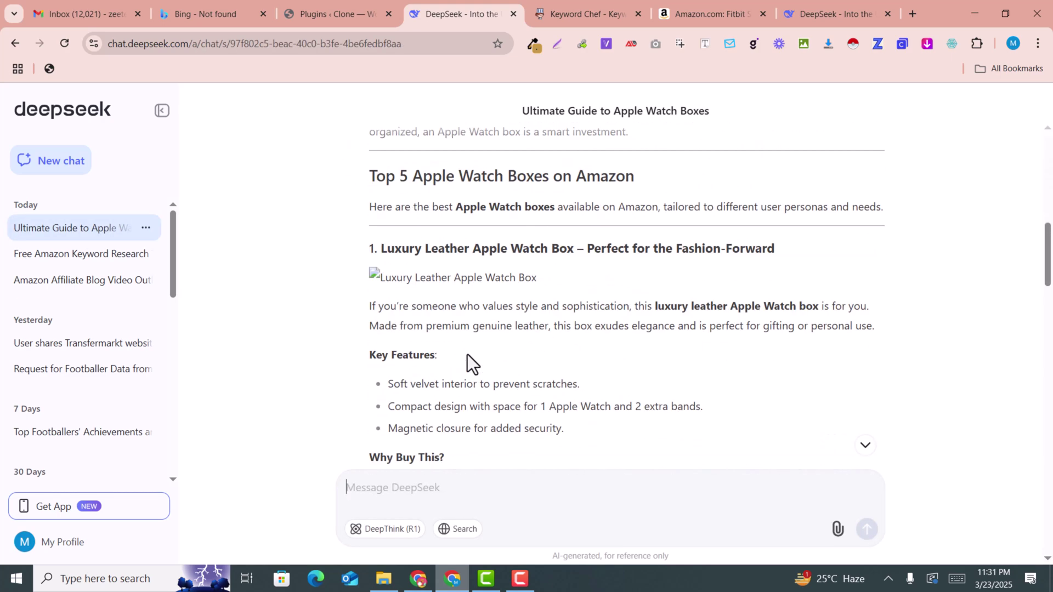
scroll(468, 354, down, 12)
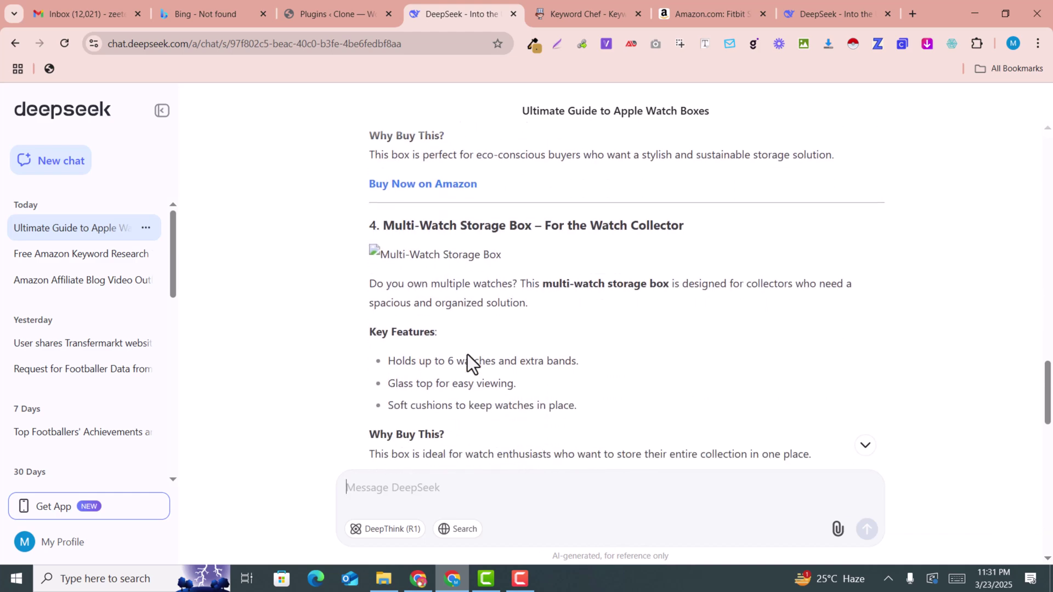
scroll(469, 356, down, 5)
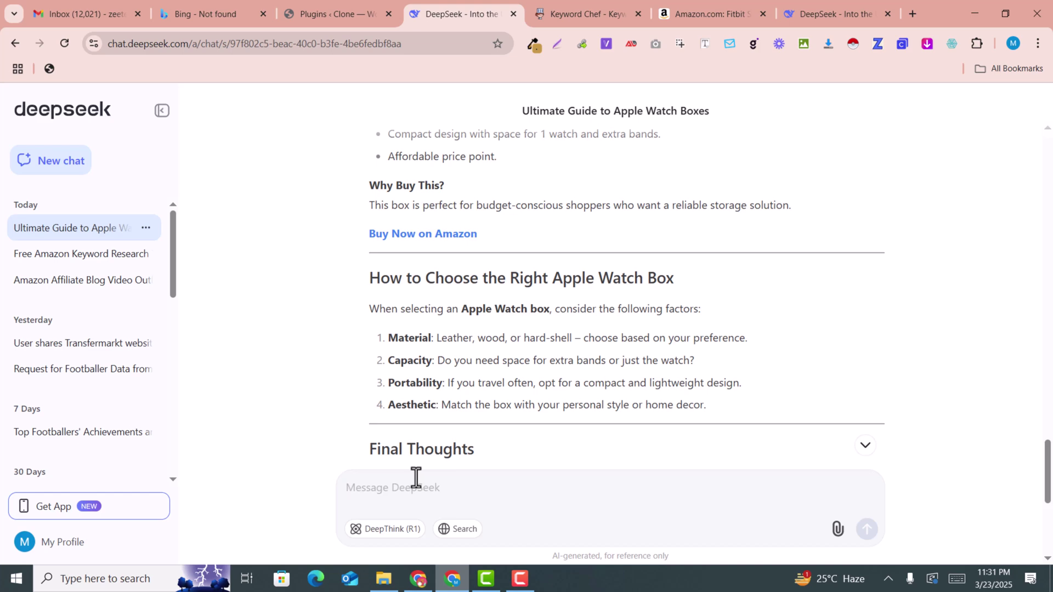
scroll(677, 245, up, 15)
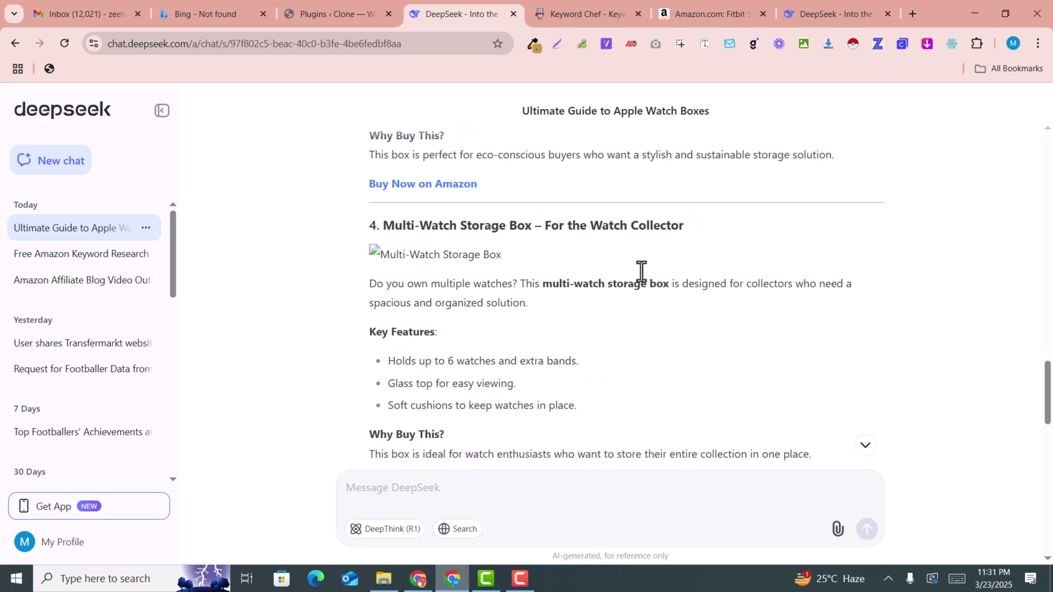
scroll(641, 271, up, 7)
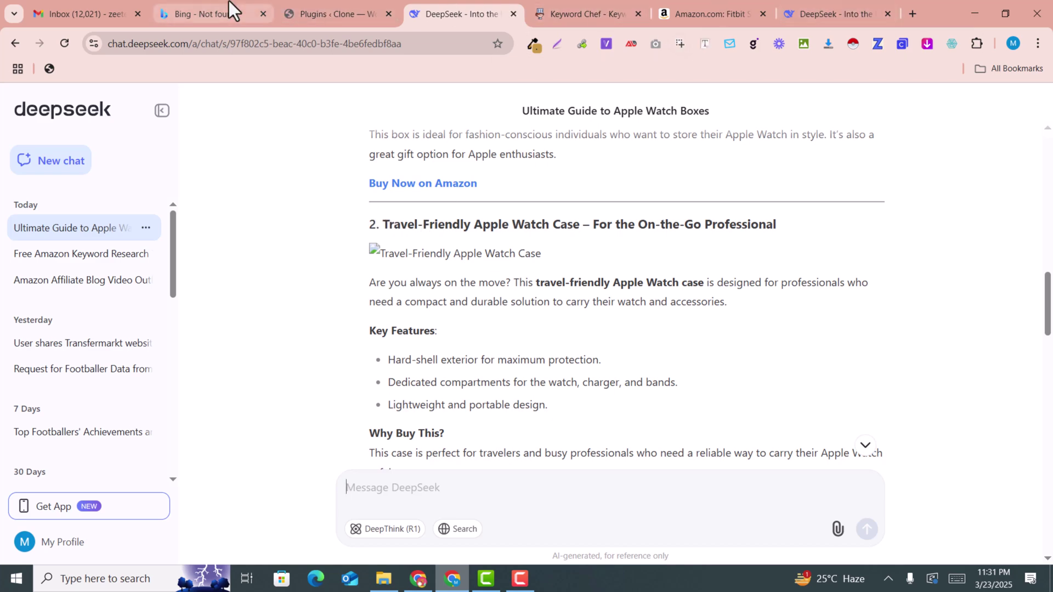
Switch to the WordPress admin site and start a new post.
click(346, 12)
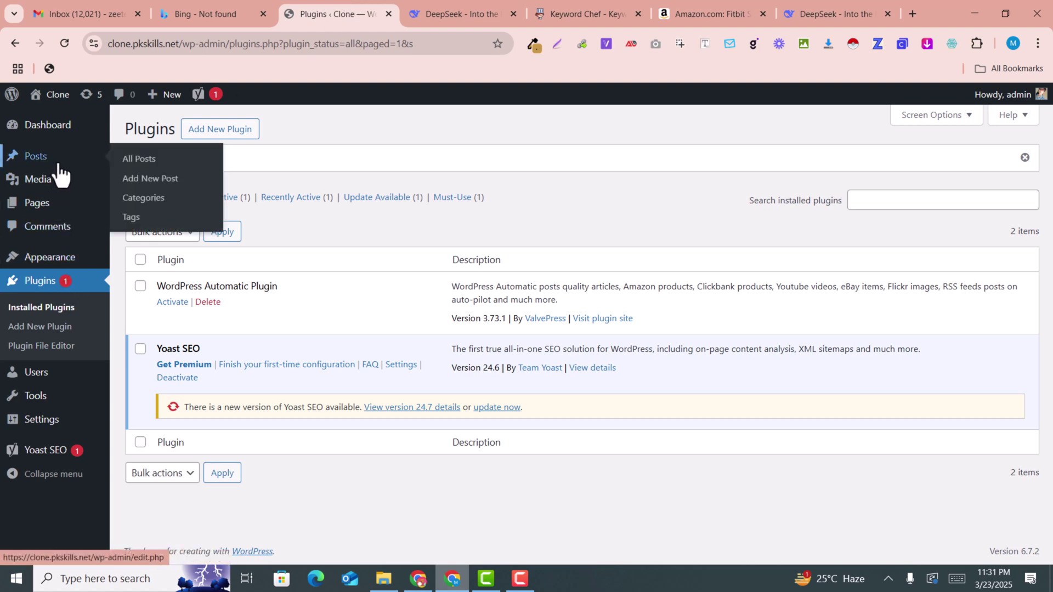
mouse_move(31, 168)
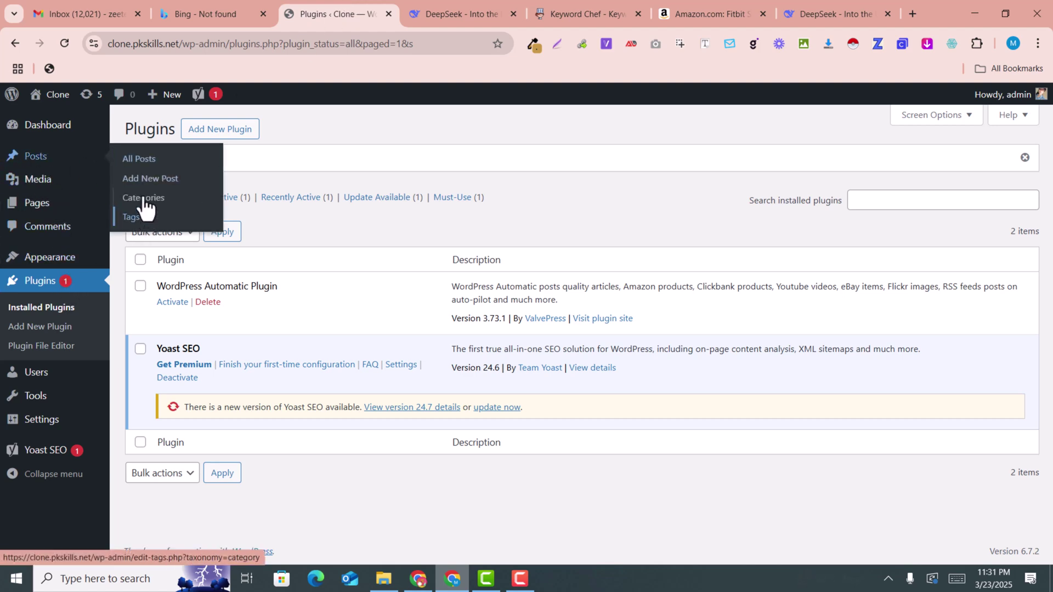
click(156, 178)
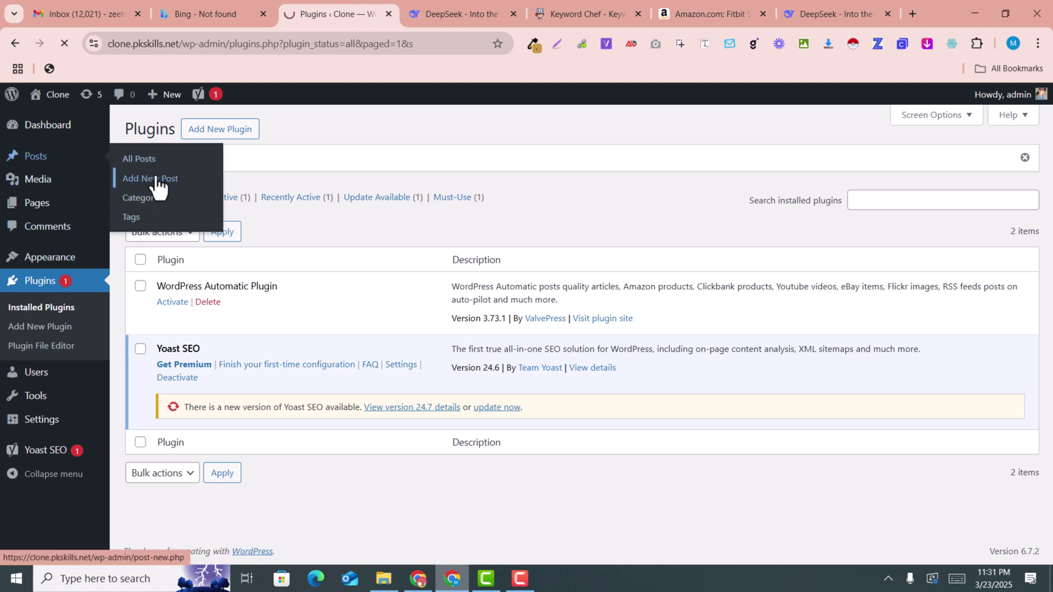
Copy the article title from the DeepSeek response and paste it as the title of the new WordPress post.
click(440, 1)
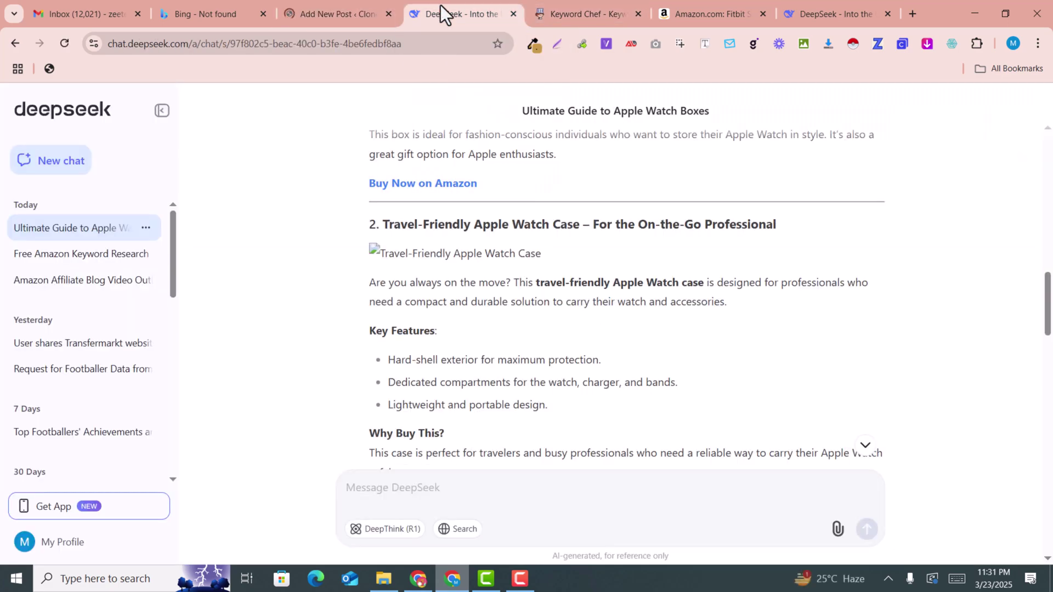
scroll(660, 282, up, 10)
scroll(660, 283, up, 10)
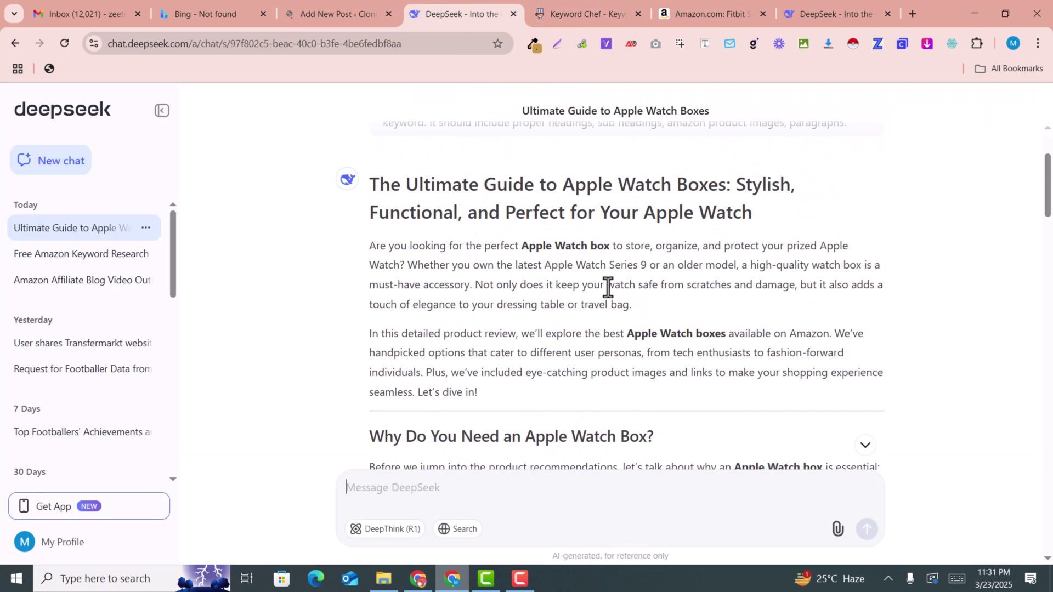
drag(367, 324, 790, 360)
key(ctrl+c)
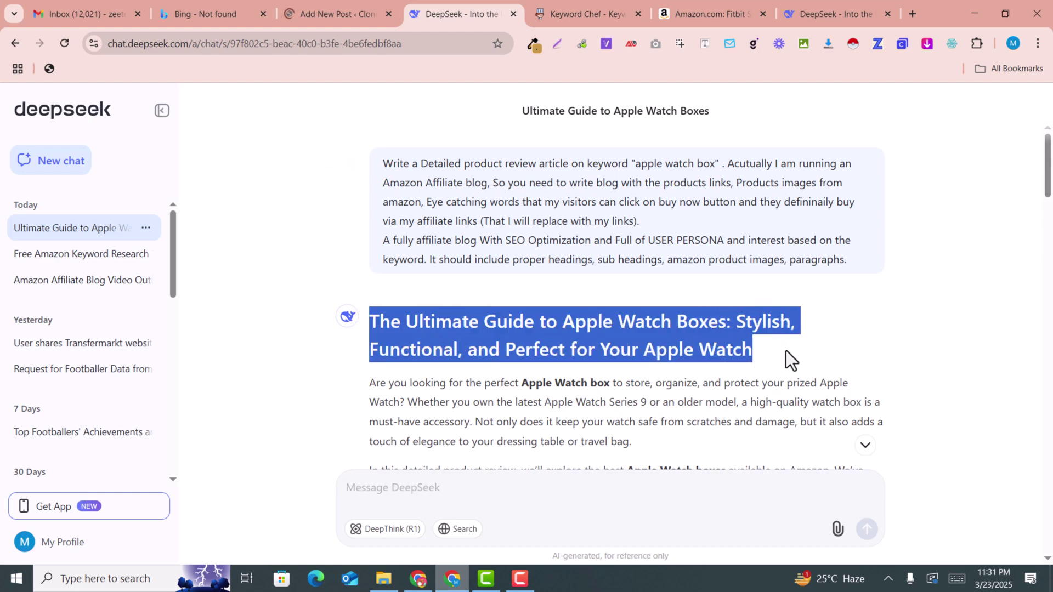
click(345, 1)
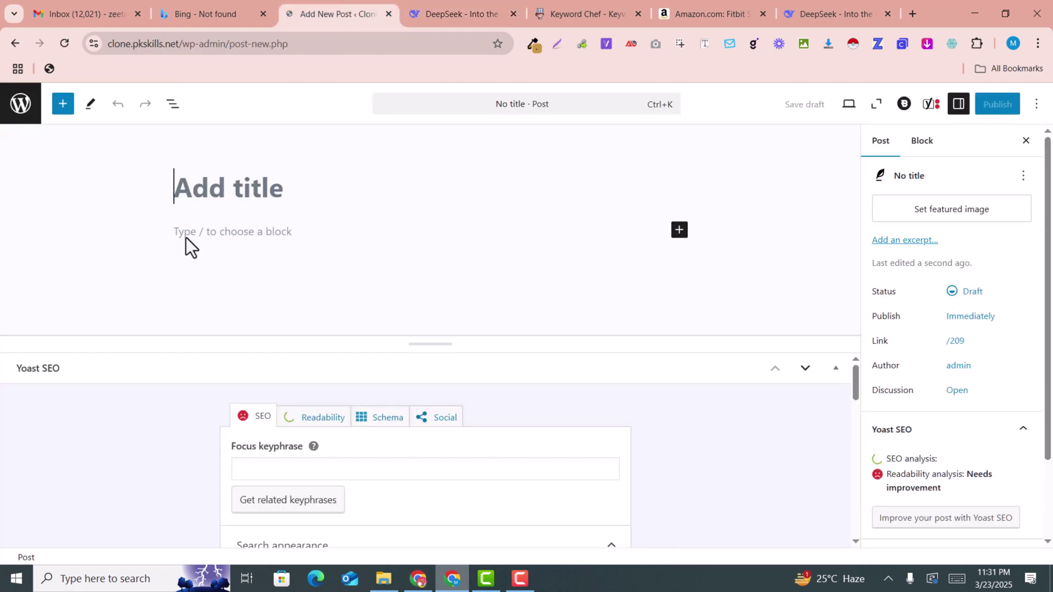
key(ctrl+v)
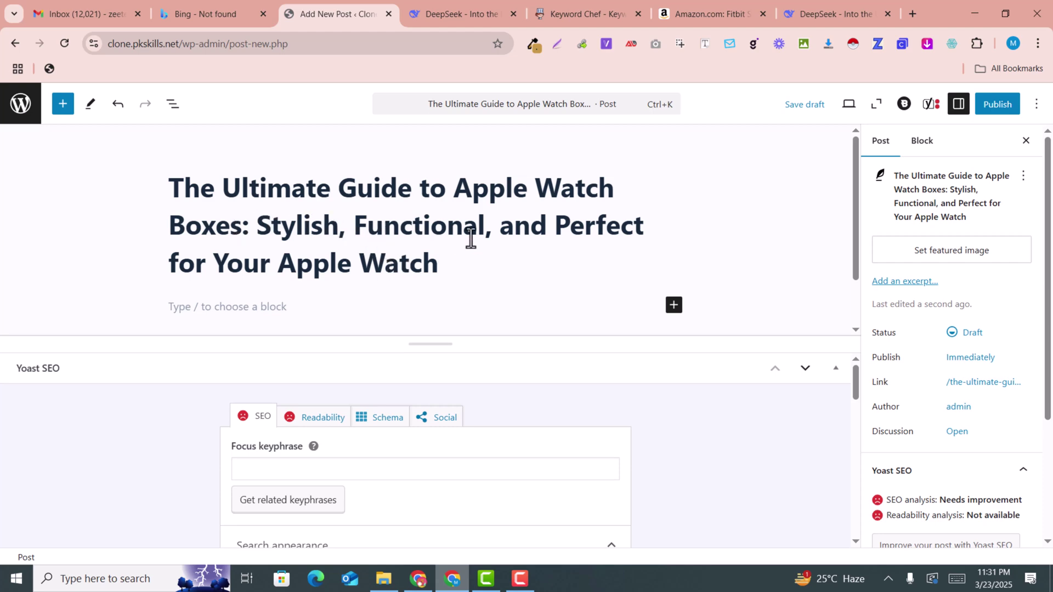
Copy the DeepSeek article body, from the introduction to the end of Final Thoughts, and paste it into the WordPress post content.
click(283, 306)
click(549, 11)
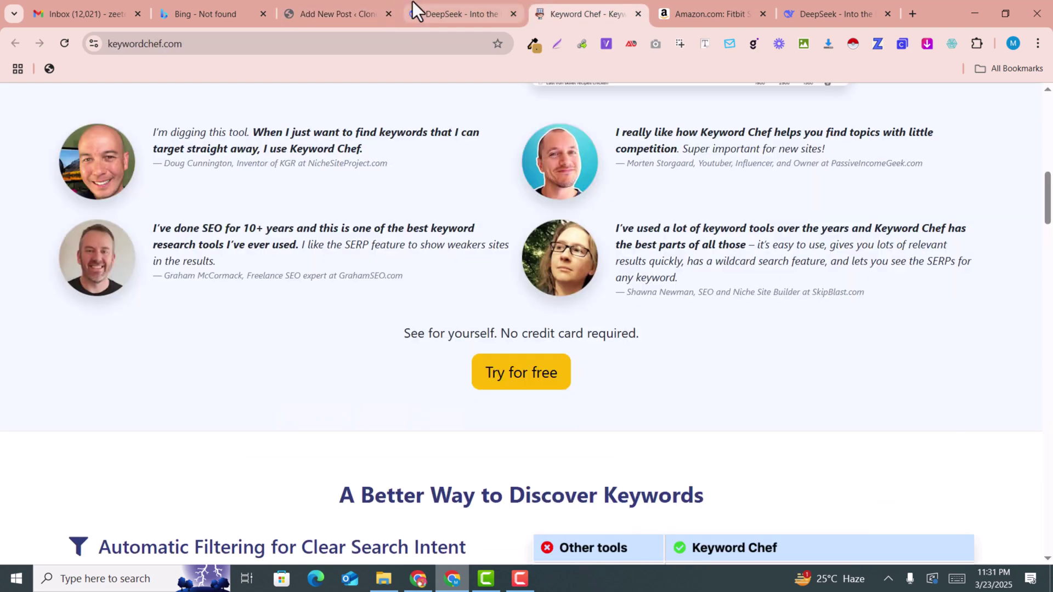
click(413, 11)
scroll(494, 357, down, 2)
drag(370, 245, 738, 237)
scroll(708, 417, down, 5)
scroll(712, 387, down, 20)
scroll(722, 386, down, 15)
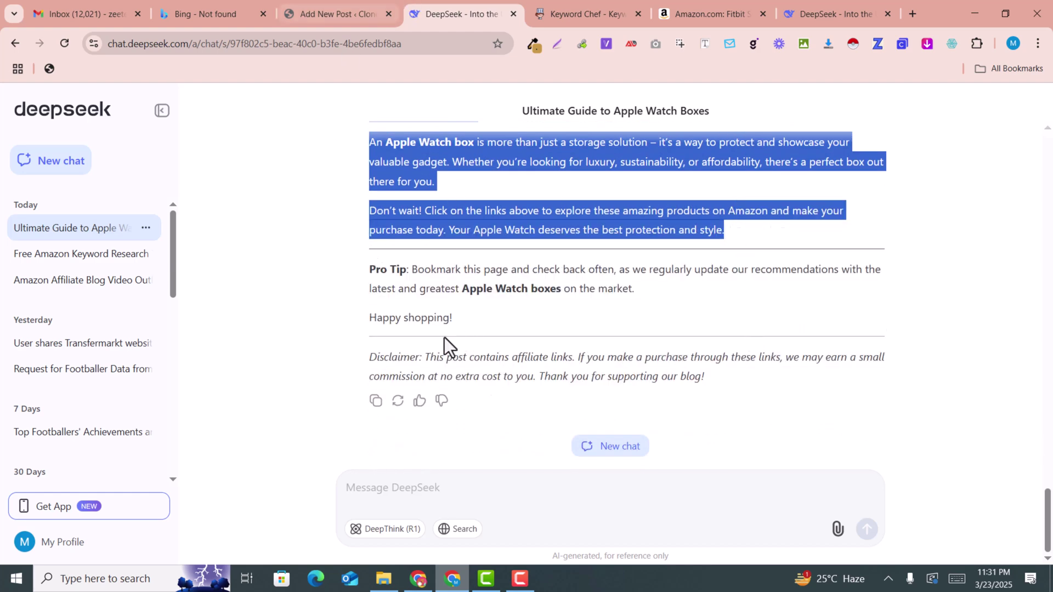
scroll(498, 402, up, 3)
click(337, 14)
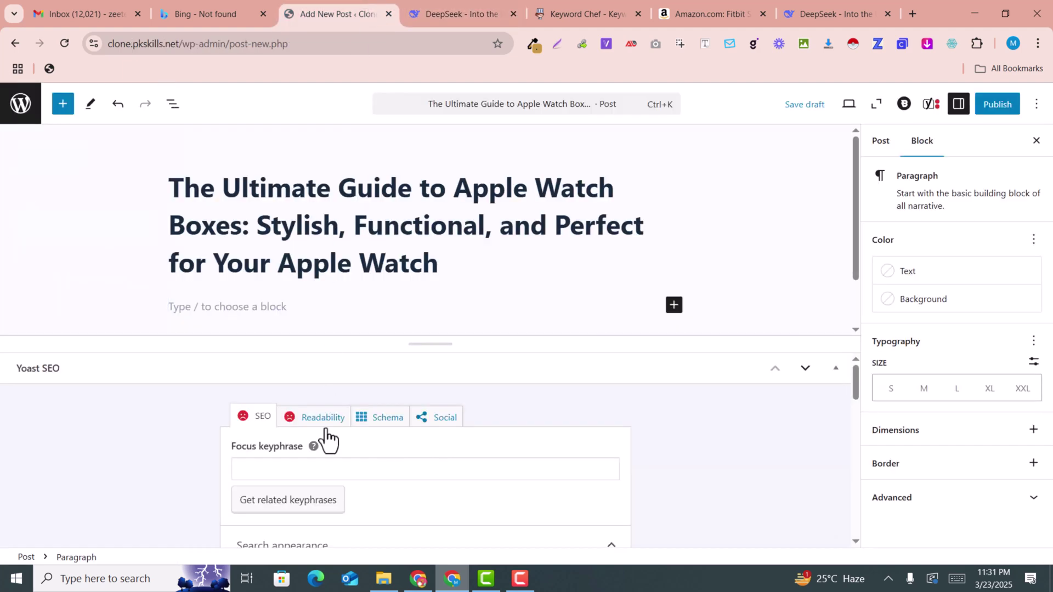
key(ctrl+v)
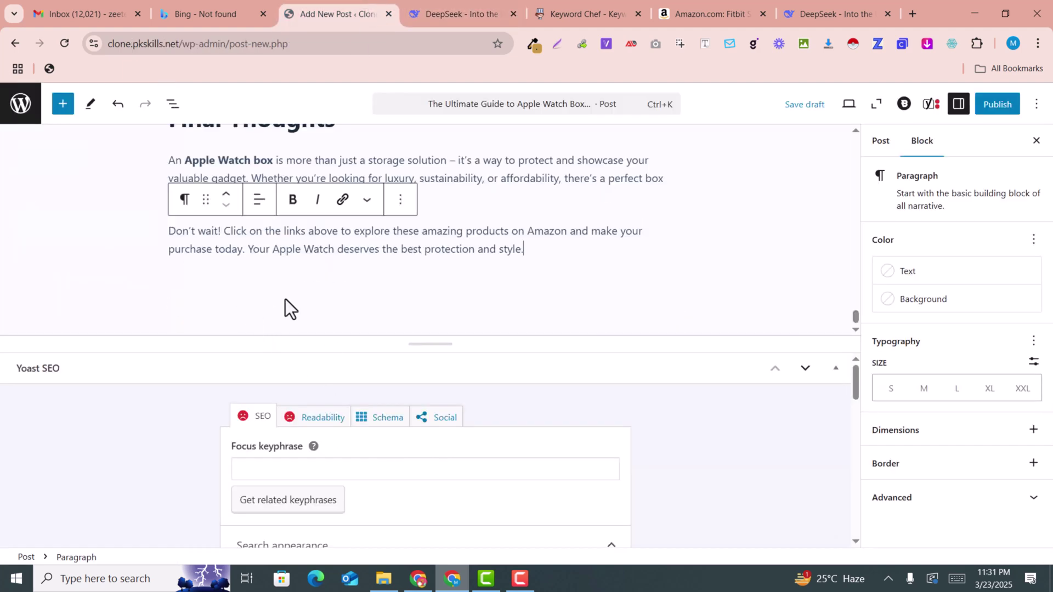
Examine the pasted article's product sections, purchase links and image placeholders, including the Wooden Apple Watch Box image.
scroll(399, 257, up, 5)
scroll(400, 281, up, 15)
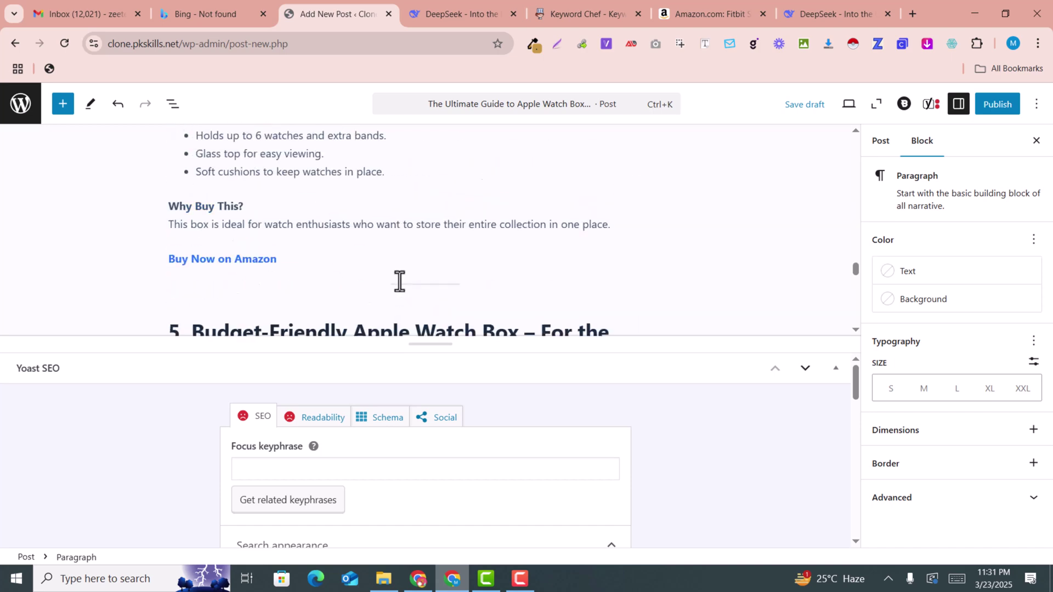
scroll(400, 280, up, 5)
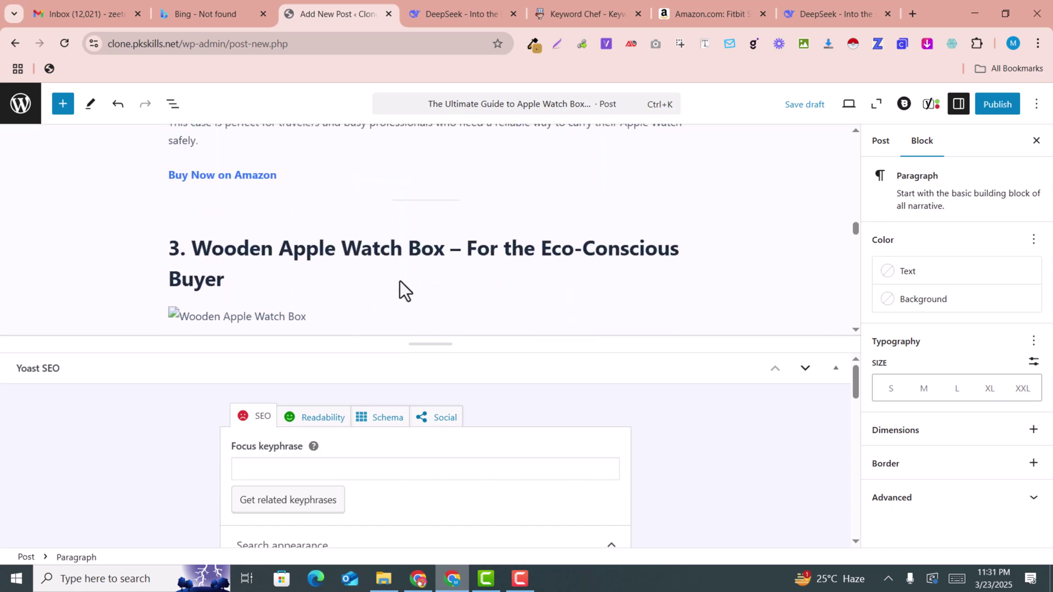
click(179, 316)
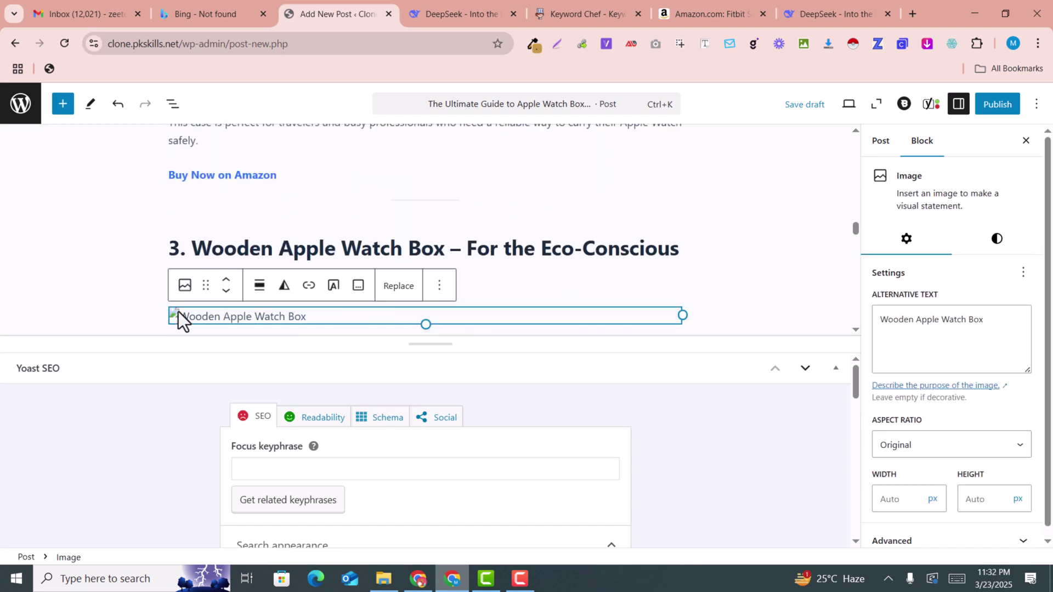
scroll(647, 261, down, 2)
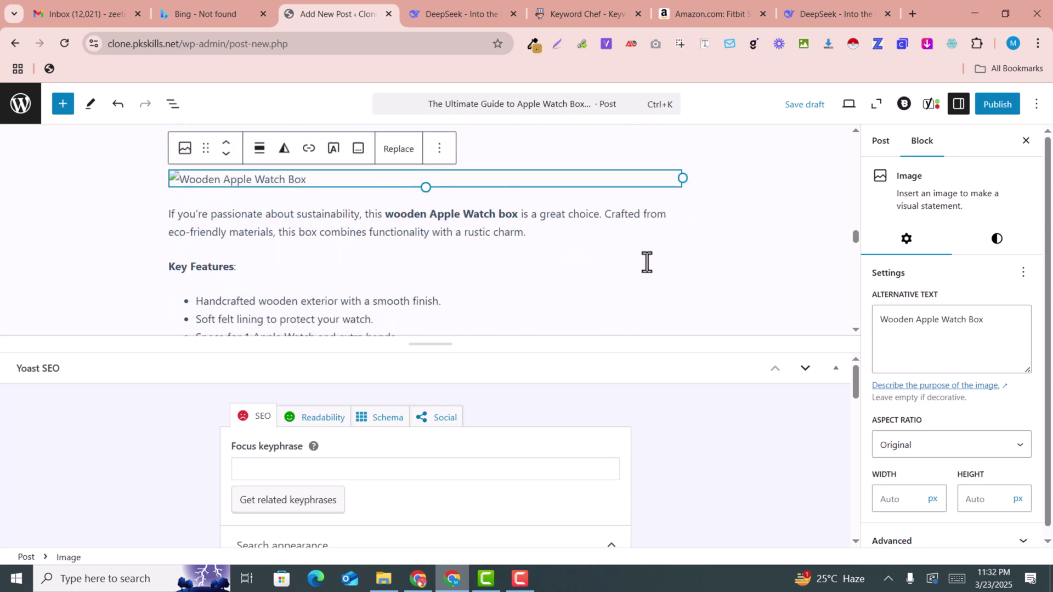
click(332, 236)
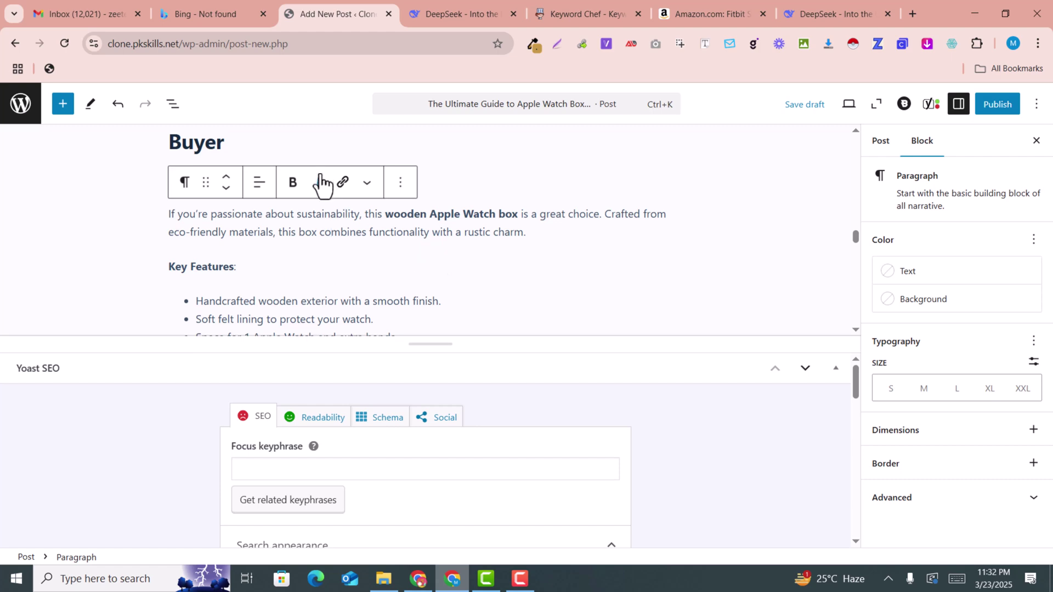
scroll(323, 184, up, 6)
scroll(277, 245, up, 10)
scroll(277, 245, up, 10)
Search Google for the first product heading, "Luxury Leather Apple Watch Box – Perfect for the Fashion-Forward", and place the results tab beside the post.
scroll(277, 243, down, 10)
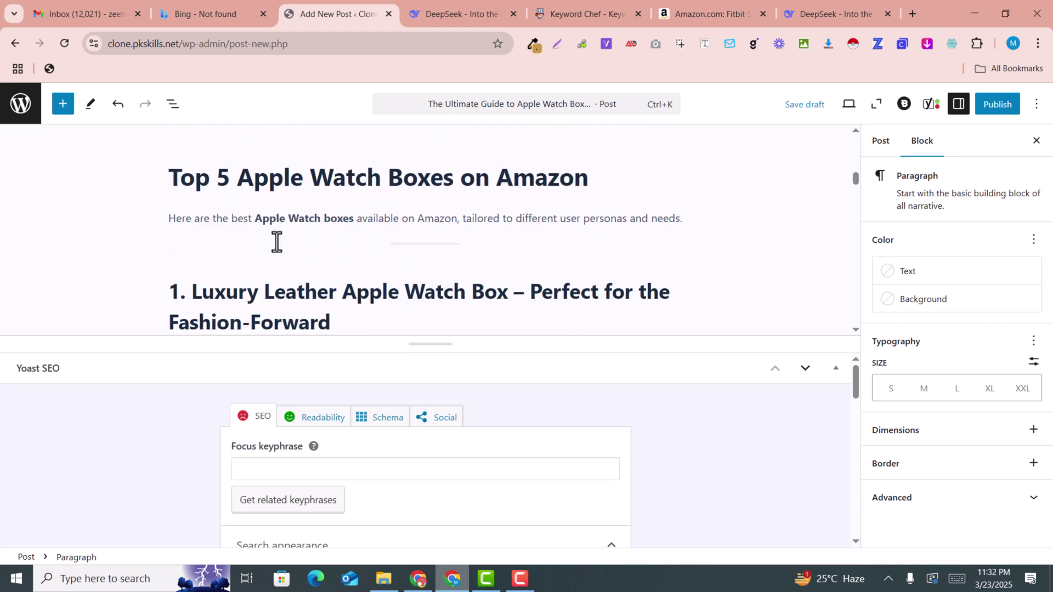
scroll(235, 220, down, 3)
mouse_move(338, 187)
mouse_down()
mouse_move(193, 154)
mouse_move(335, 191)
mouse_up()
key(ctrl+c)
click(193, 155)
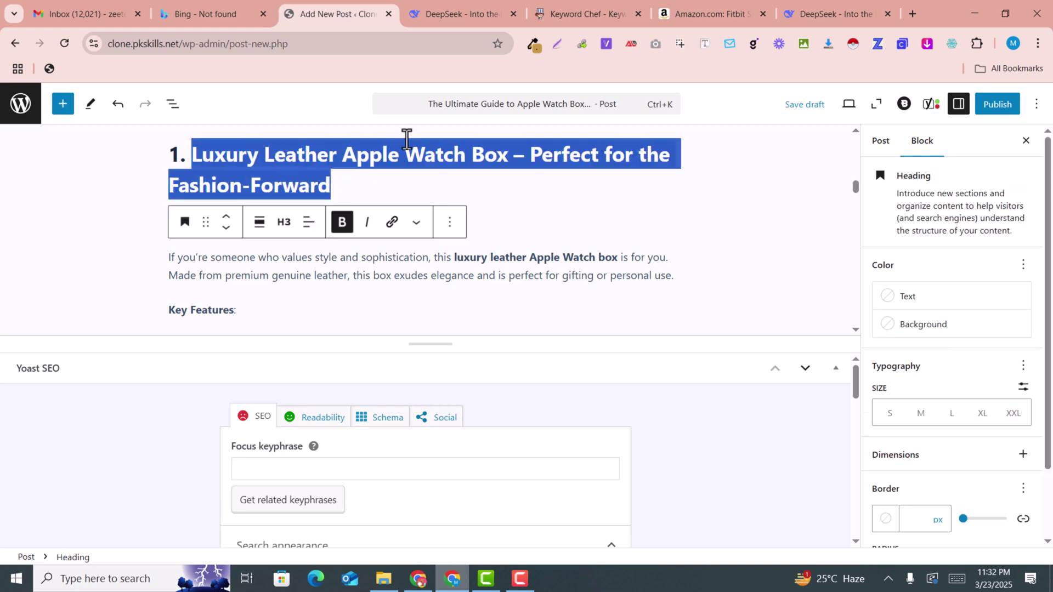
click(734, 2)
click(287, 43)
key(ctrl+v)
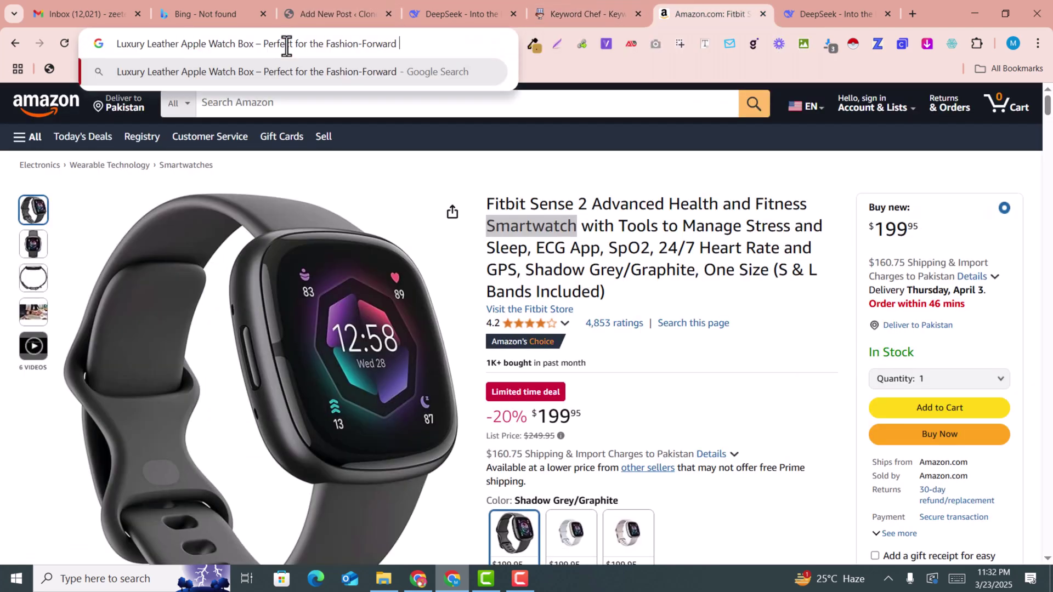
key(Return)
drag(694, 9, 467, 1)
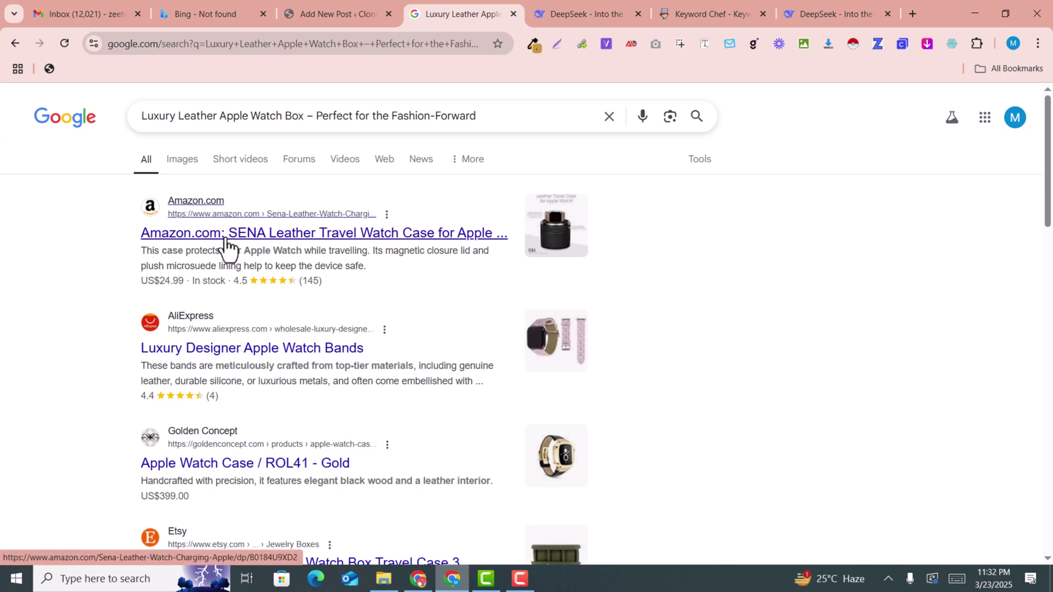
Open the Amazon listing for the SENA Leather Travel Watch Case and save its main product image to the Downloads folder.
click(530, 281)
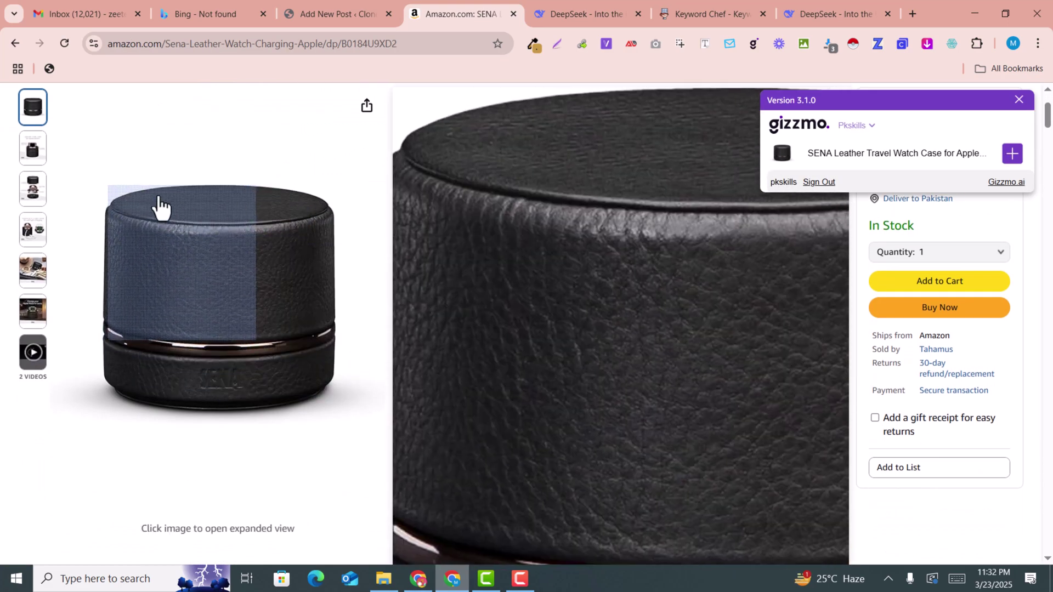
click(33, 270)
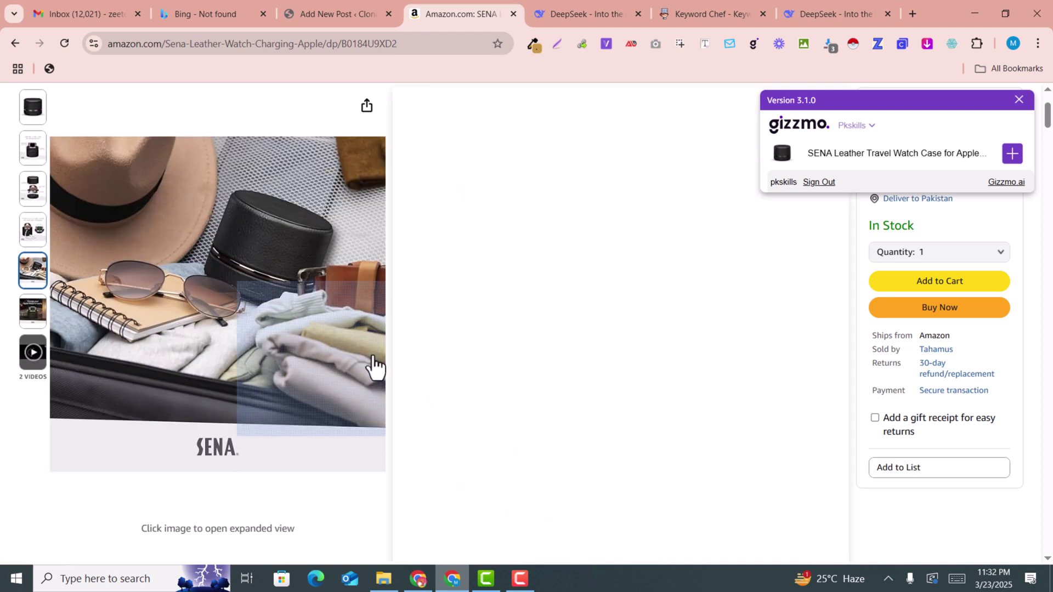
scroll(722, 300, up, 1)
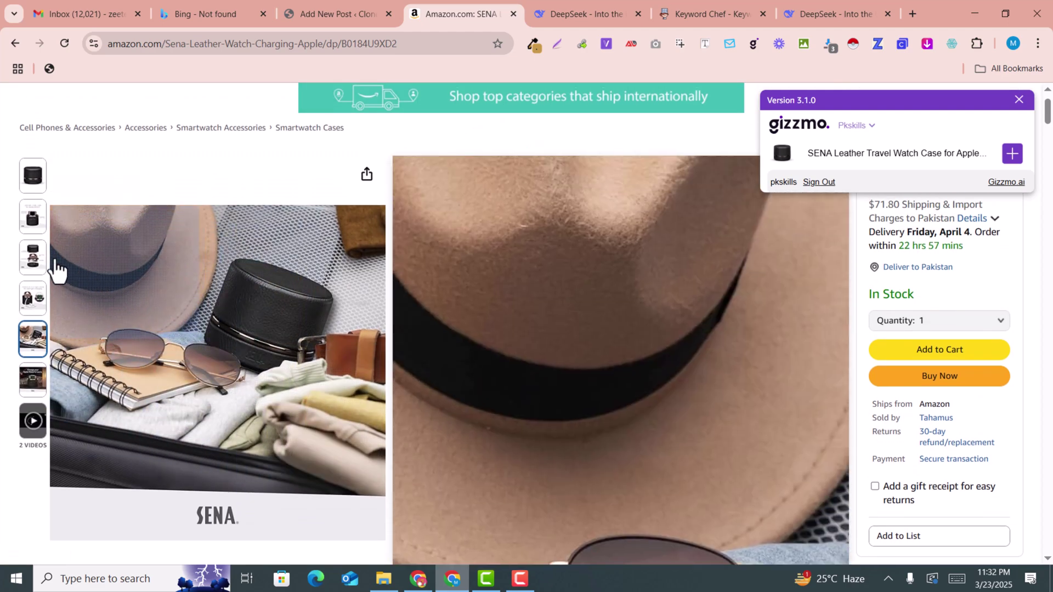
click(31, 181)
right_click(147, 293)
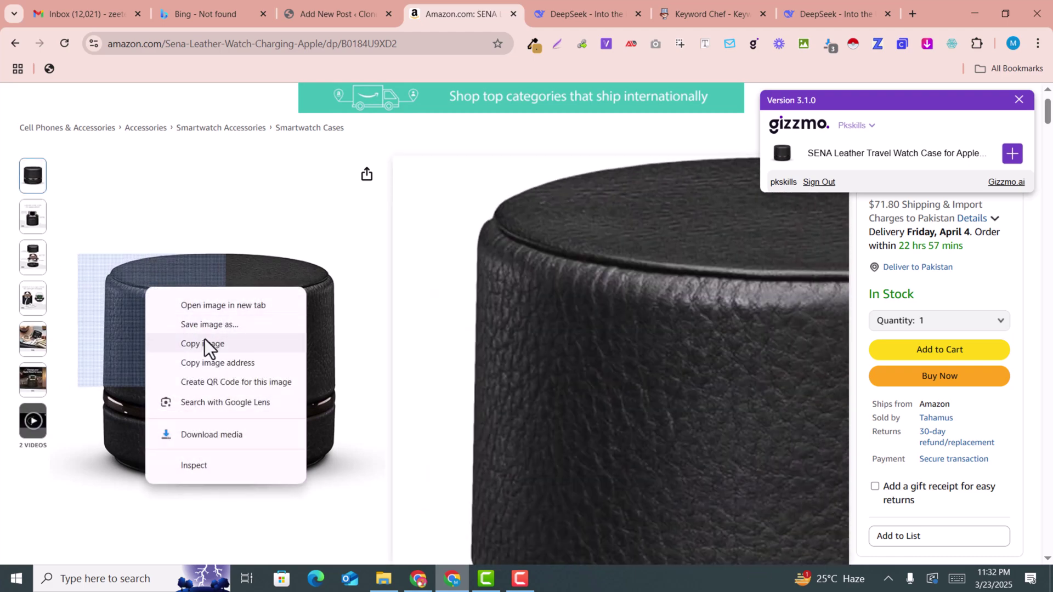
click(215, 325)
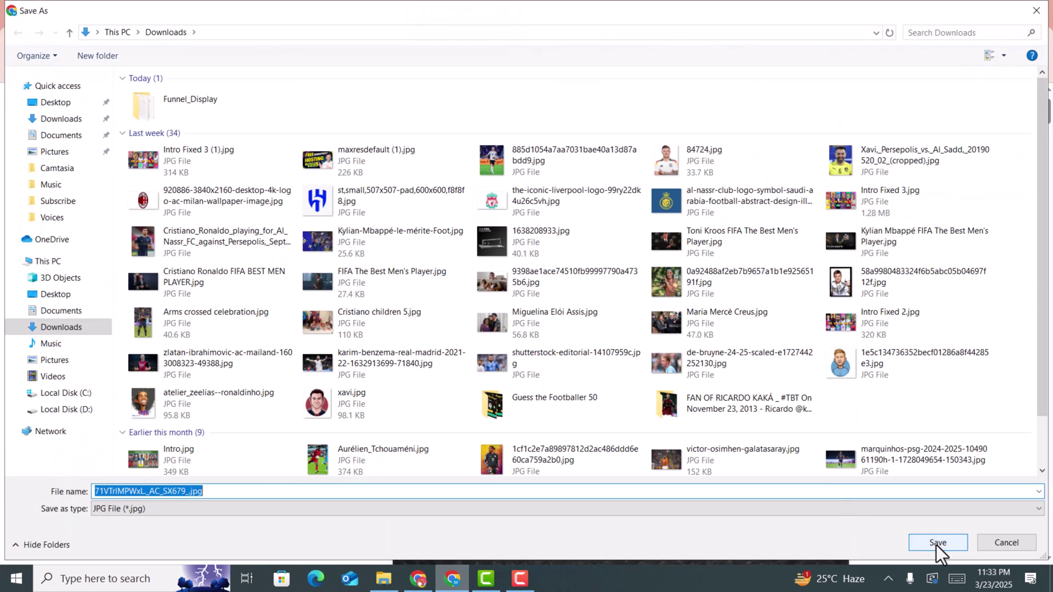
click(936, 545)
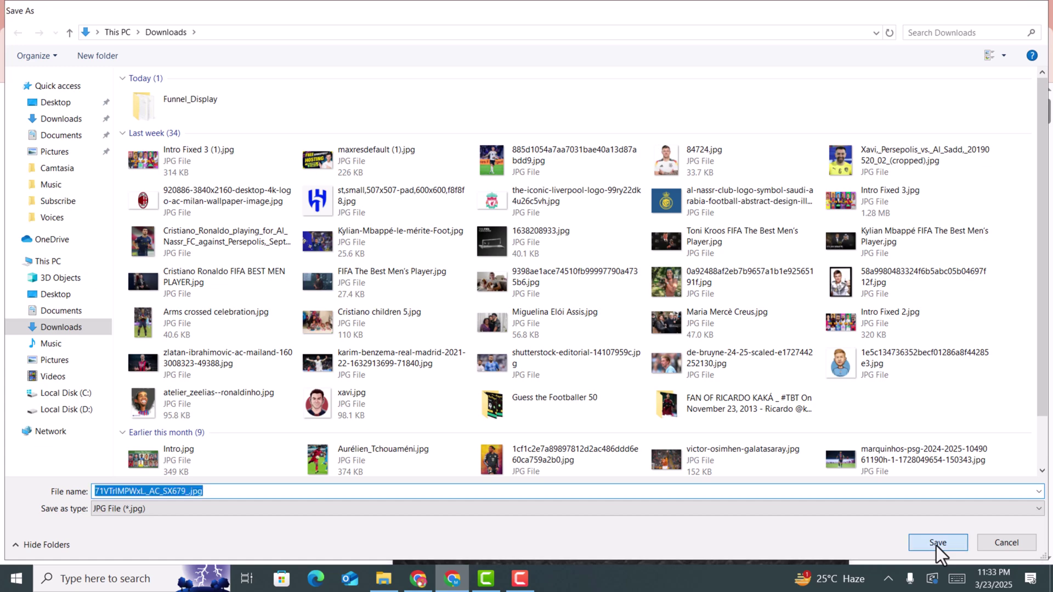
In the WordPress post, replace the Luxury Leather Apple Watch Box image by uploading 71VTrlMPWxL._AC_SX679_.jpg from Downloads.
click(312, 2)
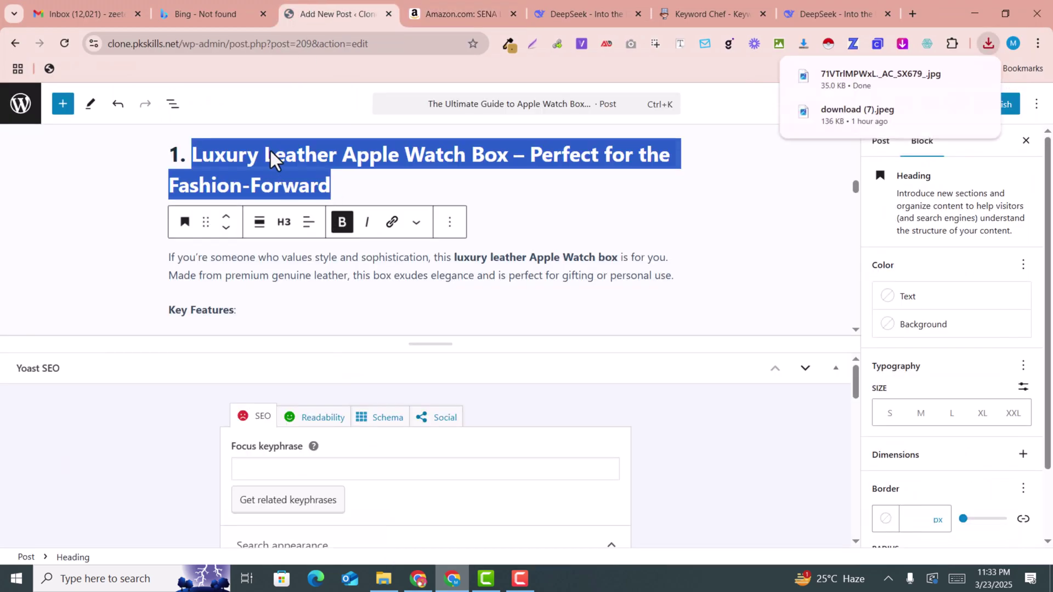
click(357, 177)
scroll(276, 258, down, 2)
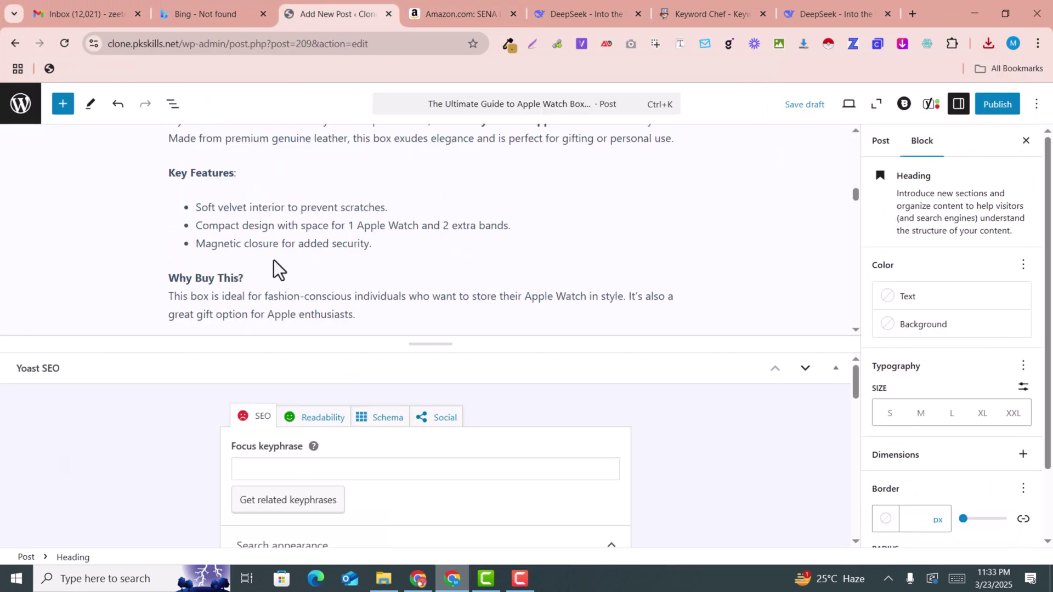
scroll(222, 249, up, 4)
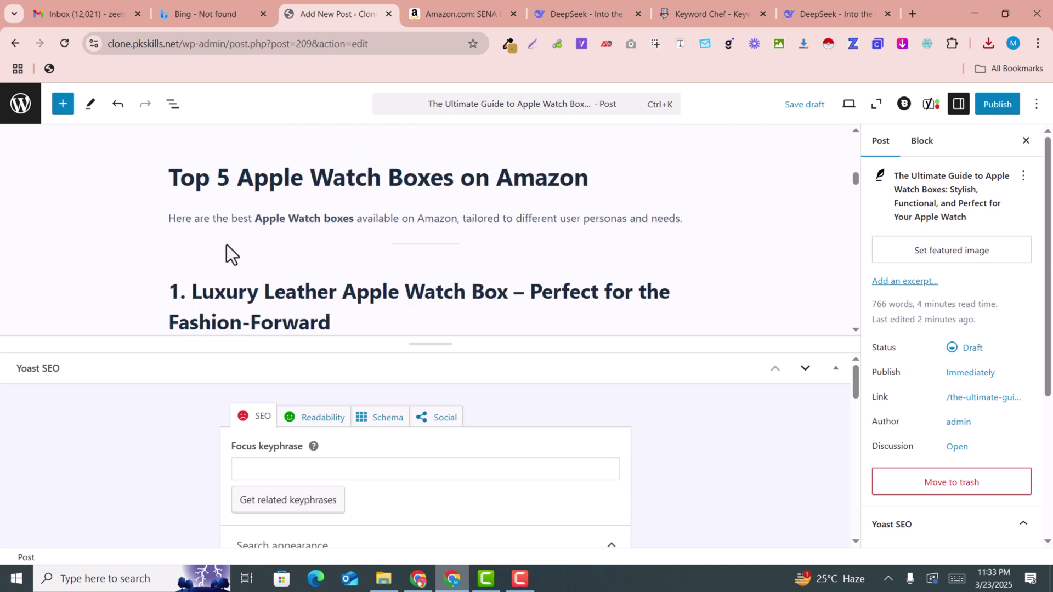
scroll(261, 278, down, 2)
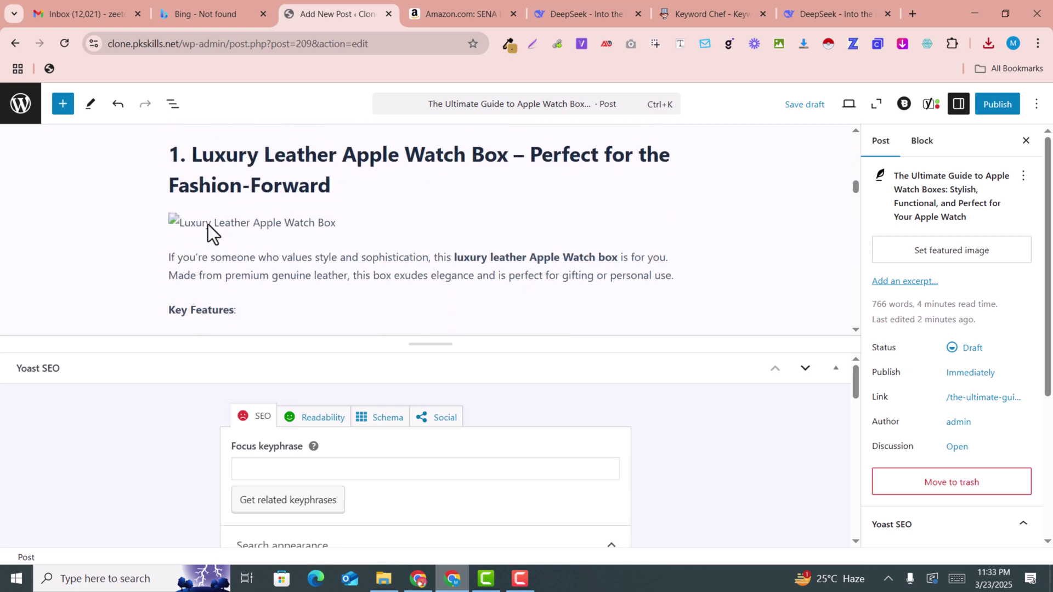
click(208, 225)
click(402, 203)
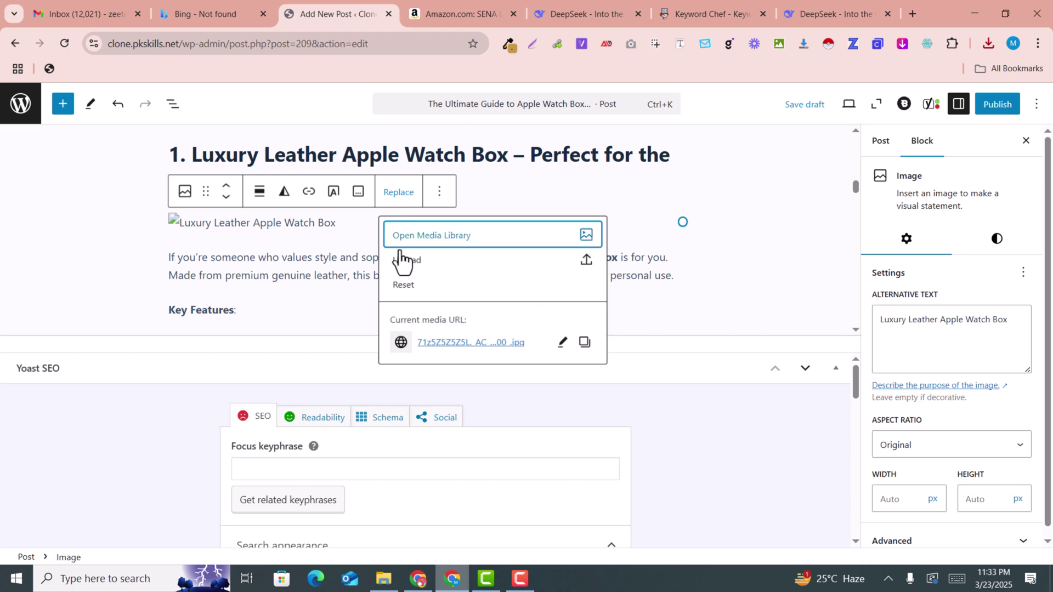
click(433, 260)
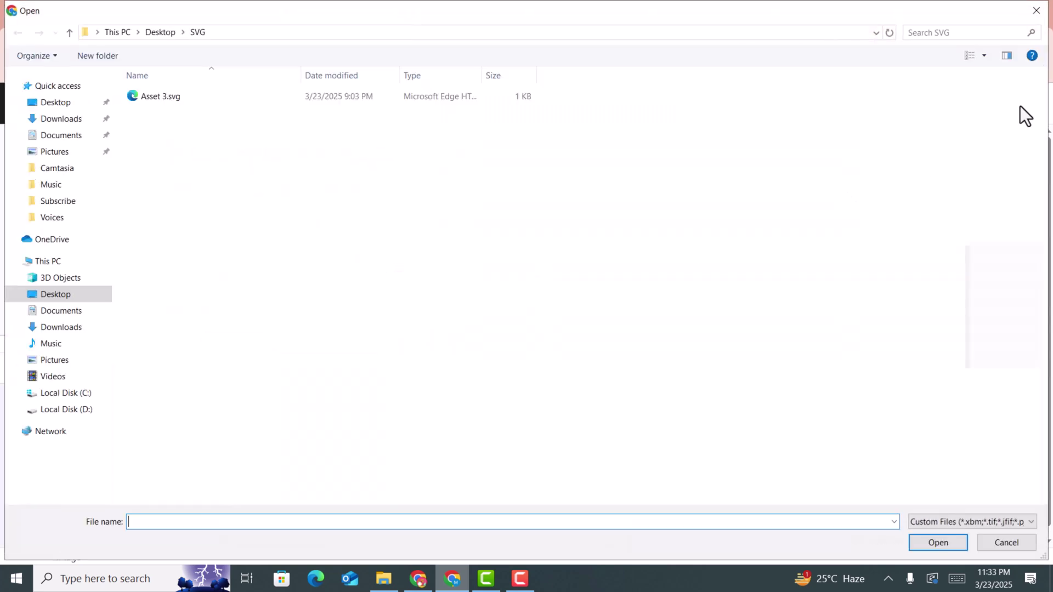
click(70, 120)
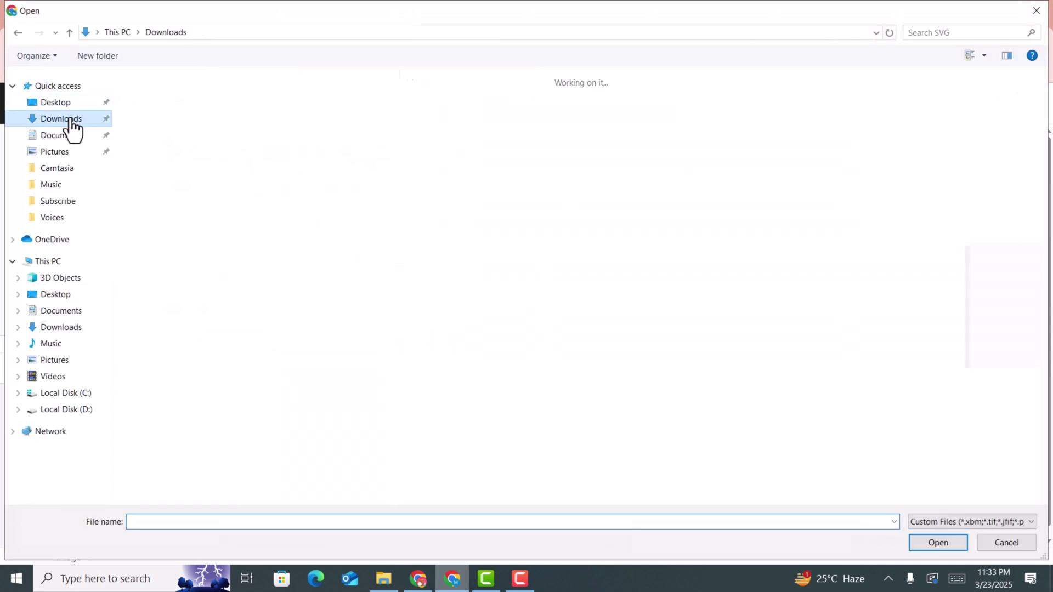
click(215, 113)
click(954, 539)
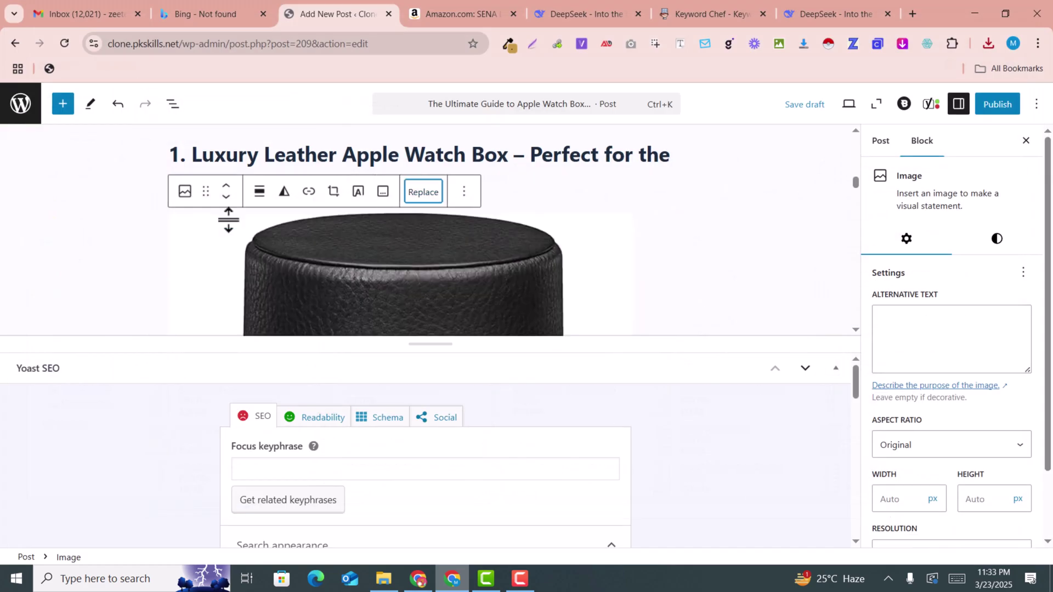
Search Google for the second product heading, "Travel-Friendly Apple Watch Case – For the On-the-Go Professional", in the Amazon tab.
scroll(336, 246, down, 5)
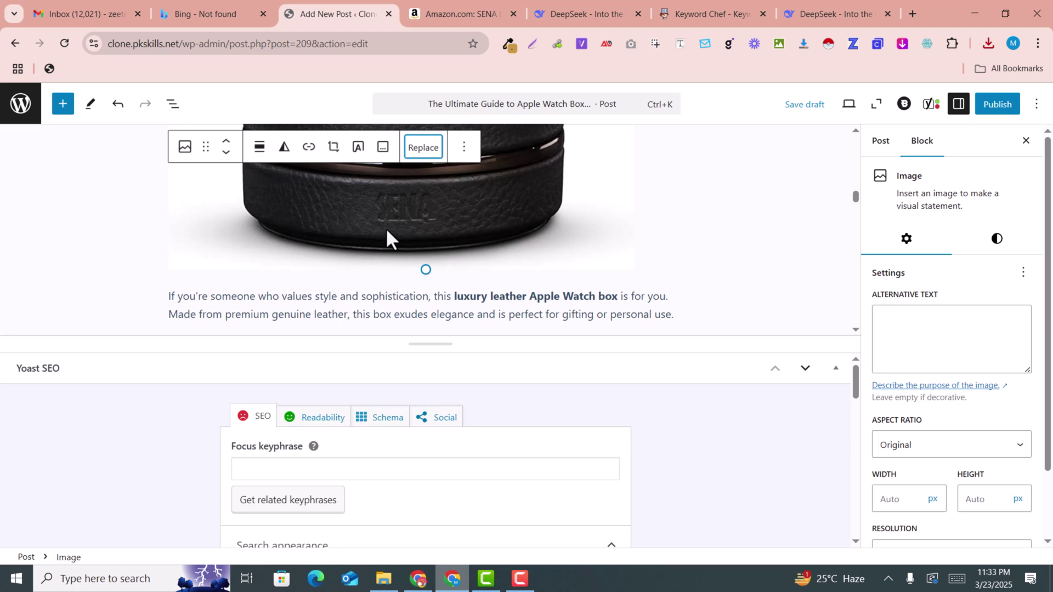
scroll(387, 229, down, 8)
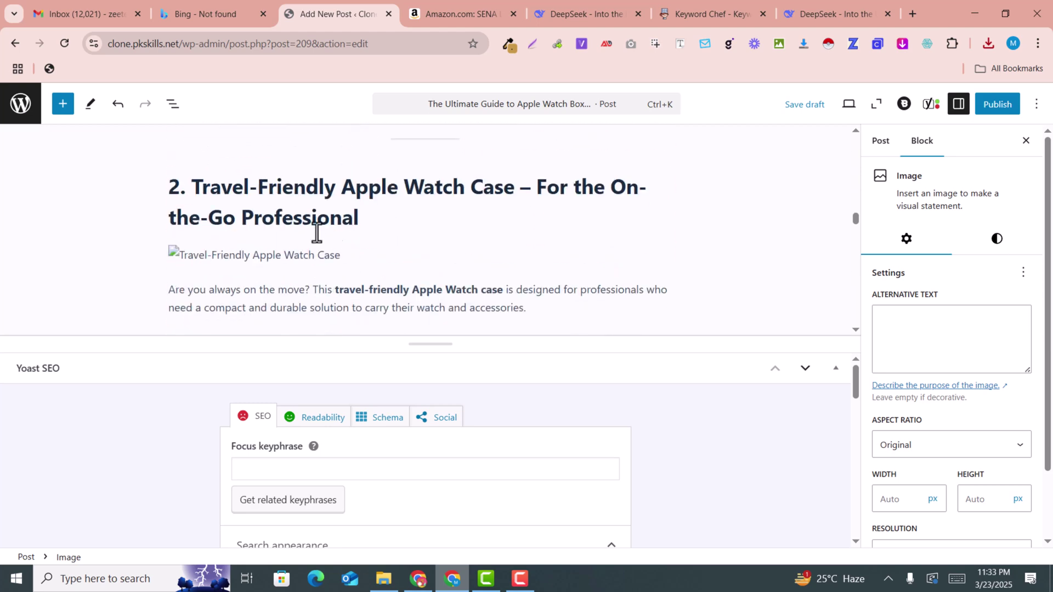
drag(363, 223, 196, 190)
key(ctrl+c)
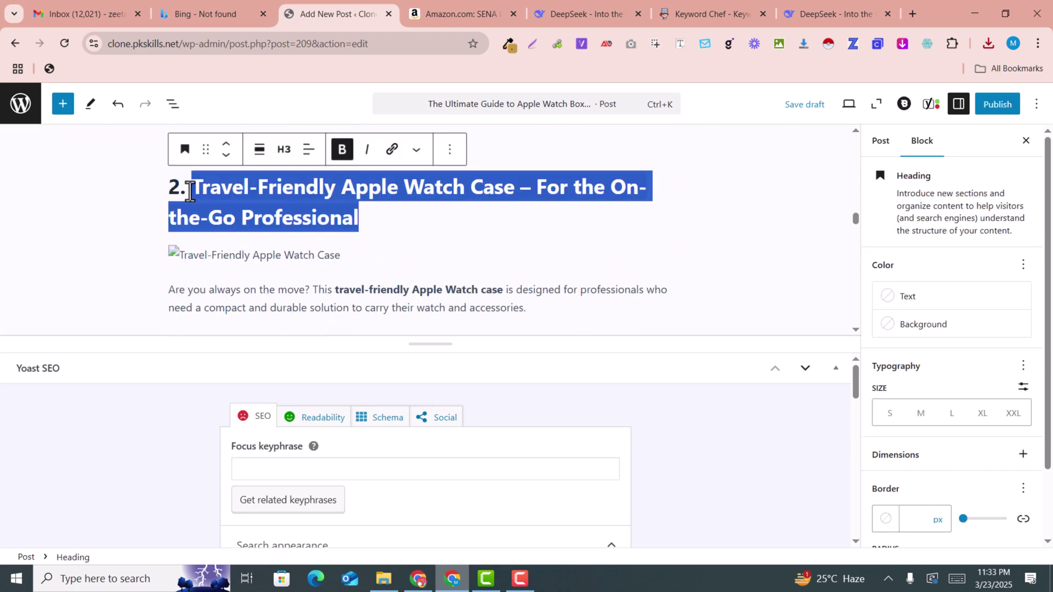
click(502, 3)
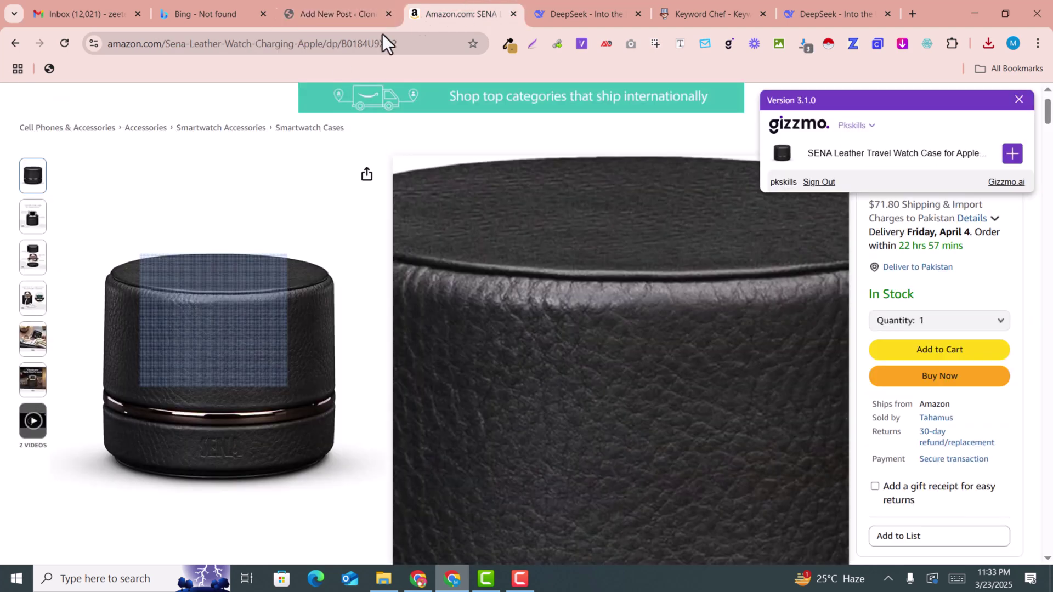
click(337, 44)
key(ctrl+v)
key(Return)
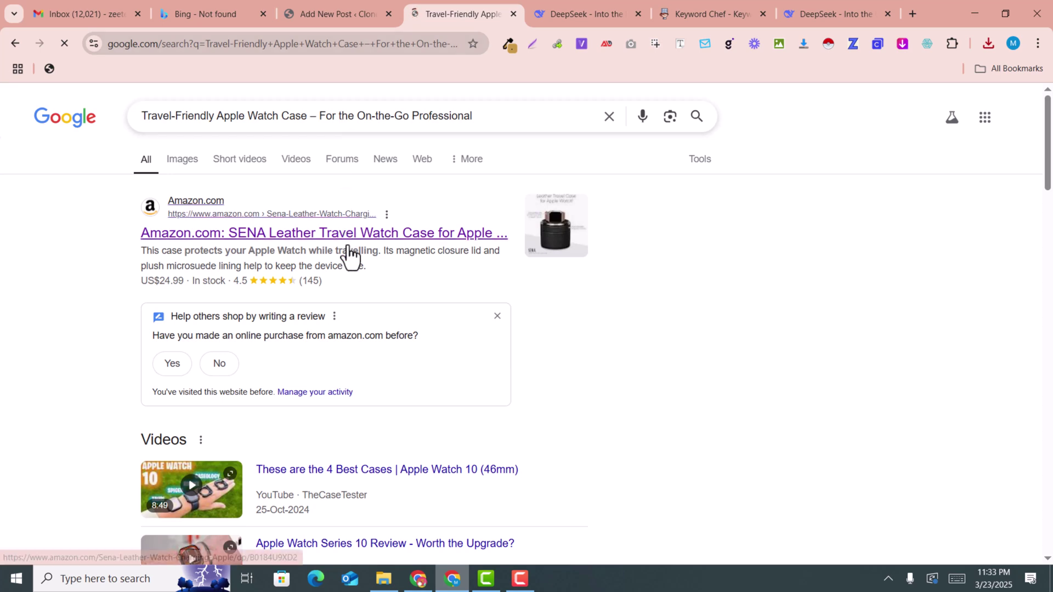
From the search results, open the SENA case listing on Amazon and go to the Tensea (2-in-1) case under "Customers frequently viewed".
scroll(349, 252, down, 10)
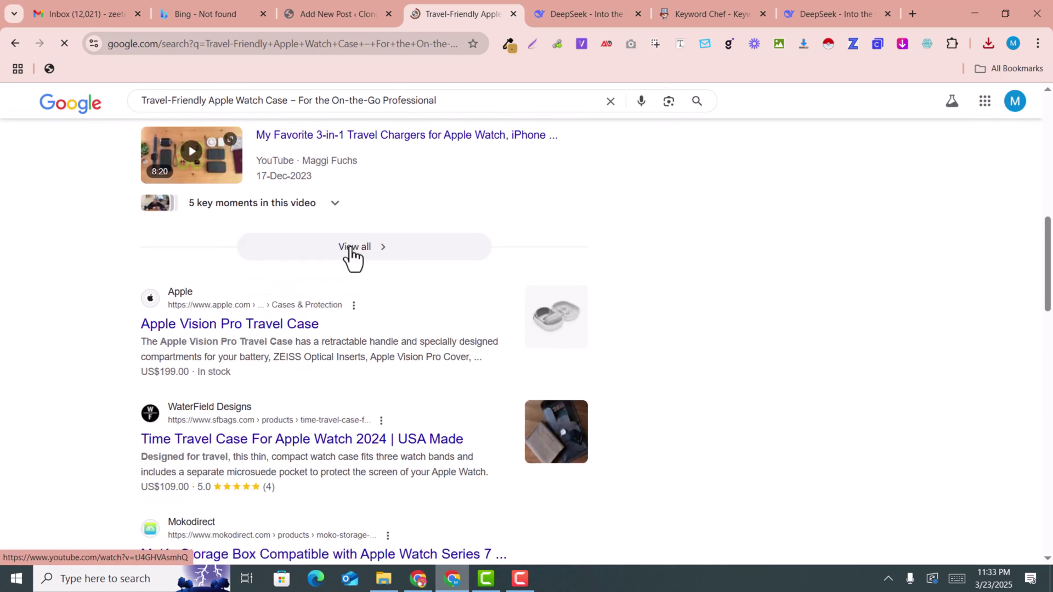
scroll(350, 250, down, 6)
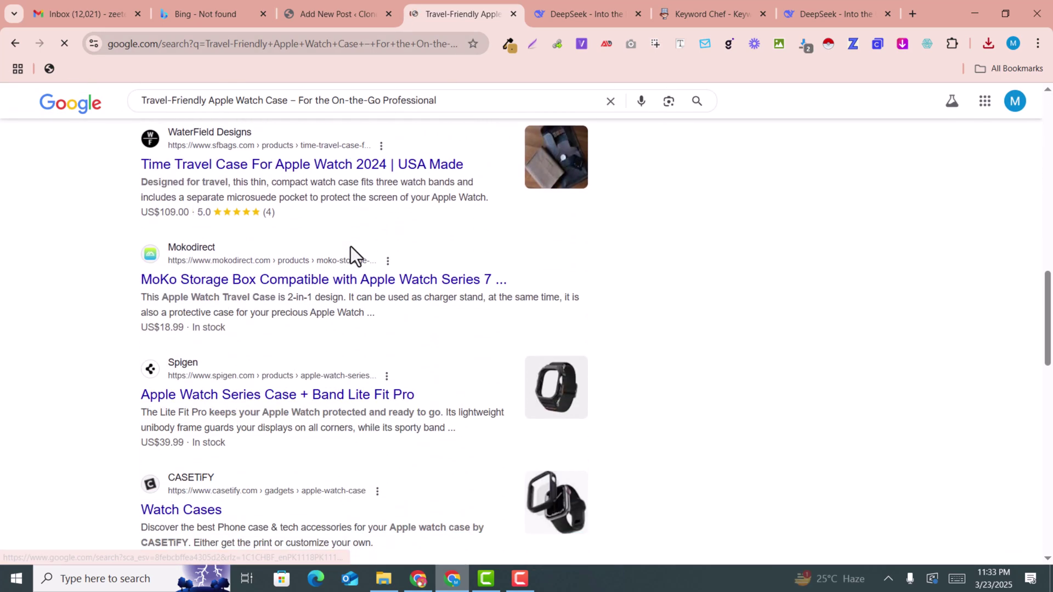
scroll(351, 255, down, 1)
scroll(354, 257, up, 16)
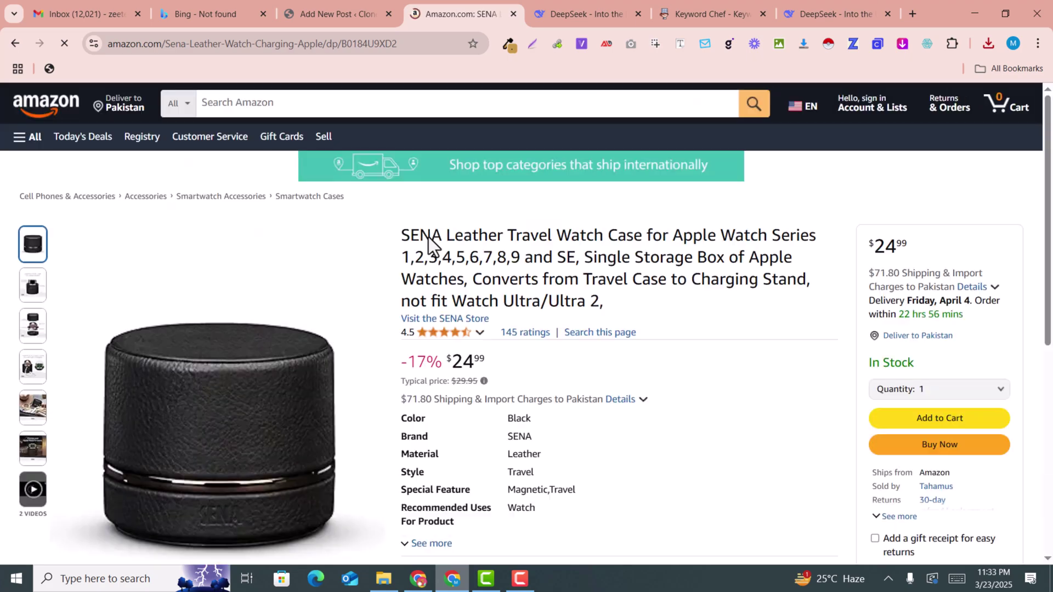
scroll(433, 233, down, 6)
scroll(691, 223, down, 5)
scroll(690, 213, down, 3)
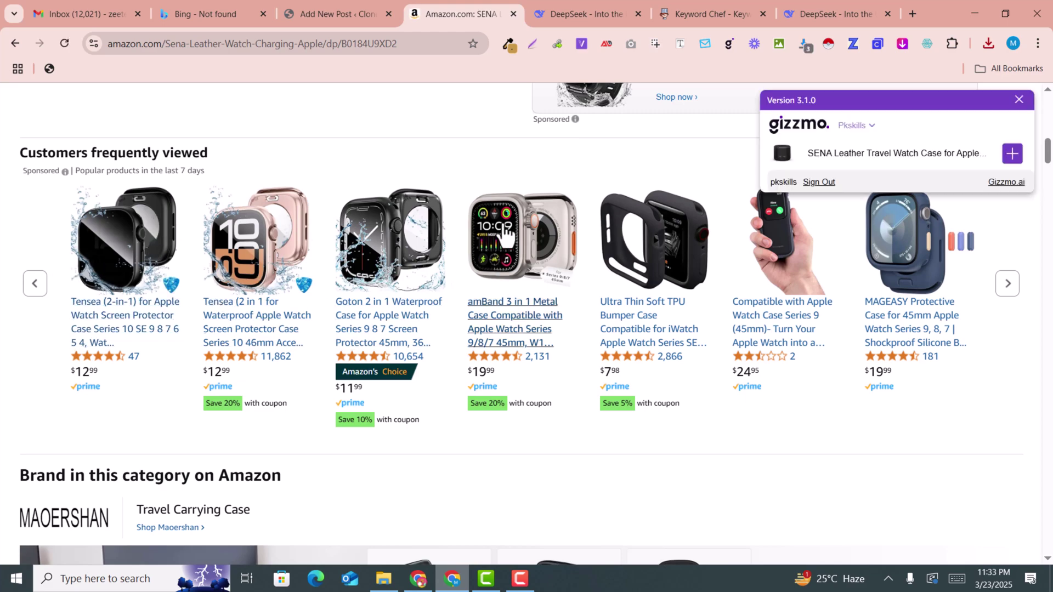
scroll(291, 216, up, 4)
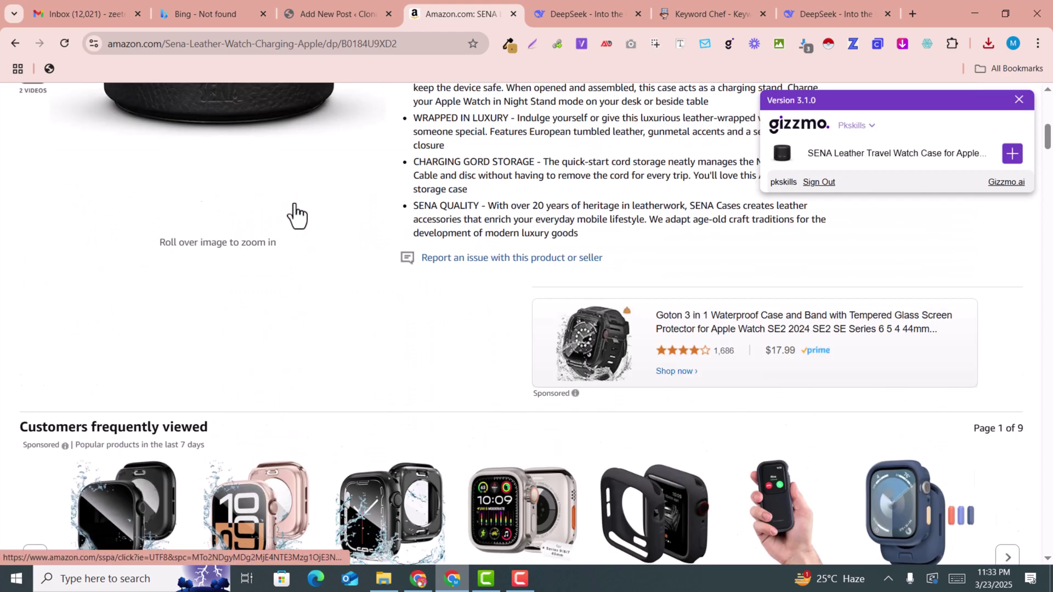
scroll(295, 215, down, 3)
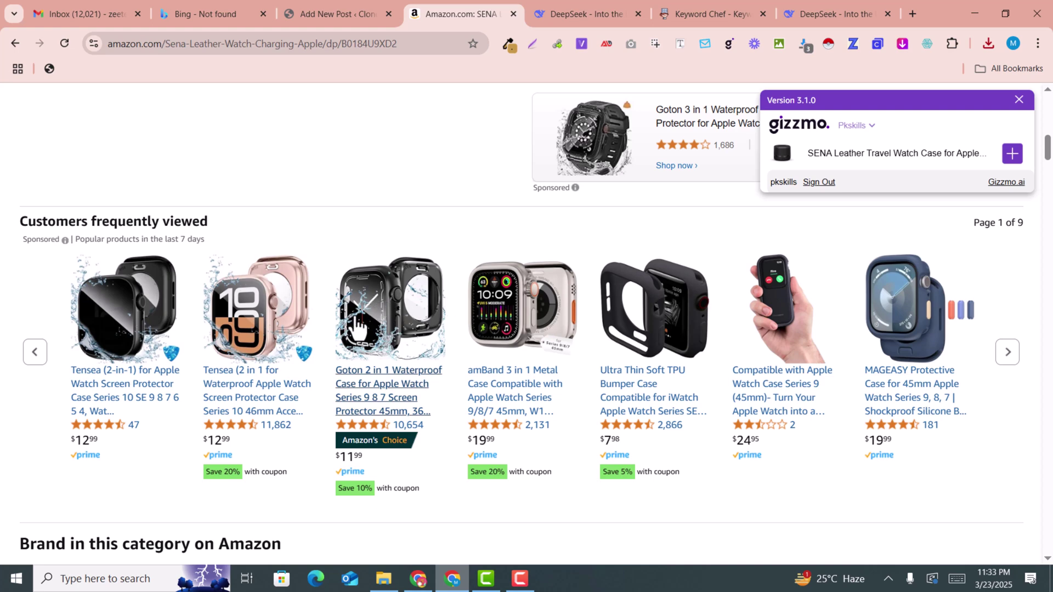
click(99, 400)
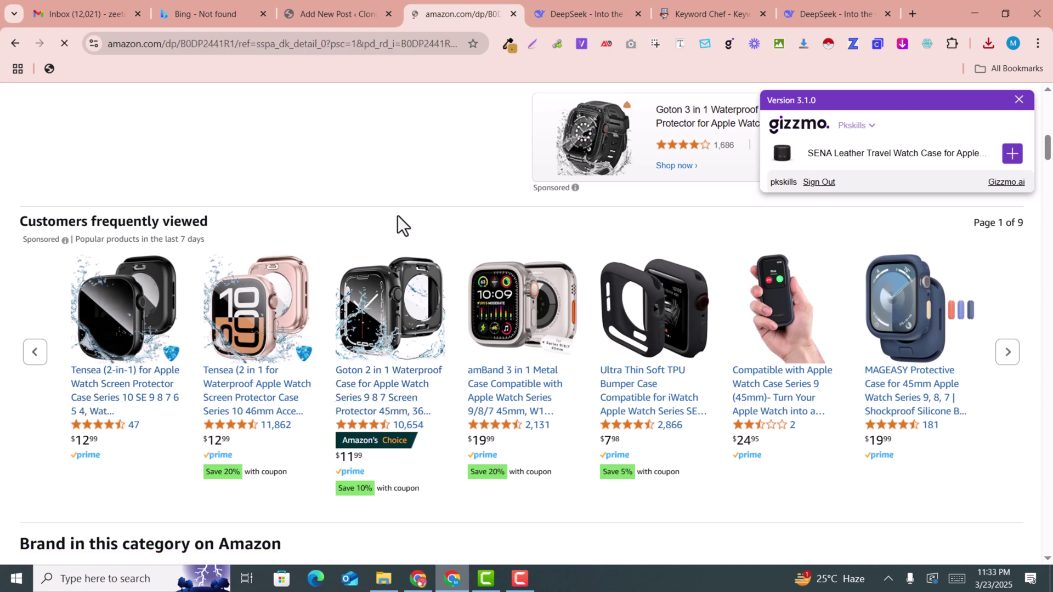
click(338, 6)
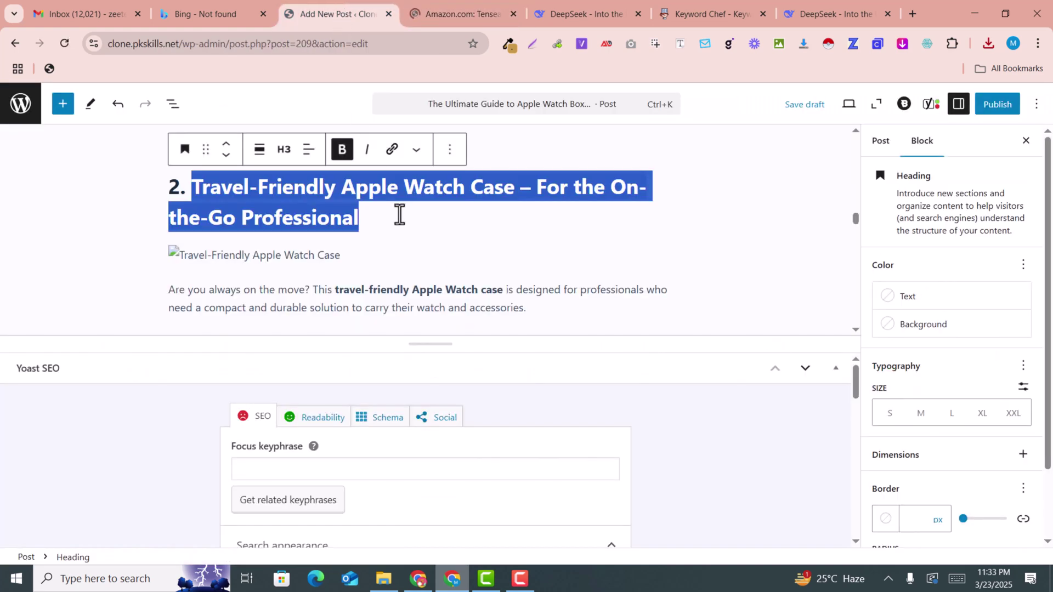
mouse_move(340, 242)
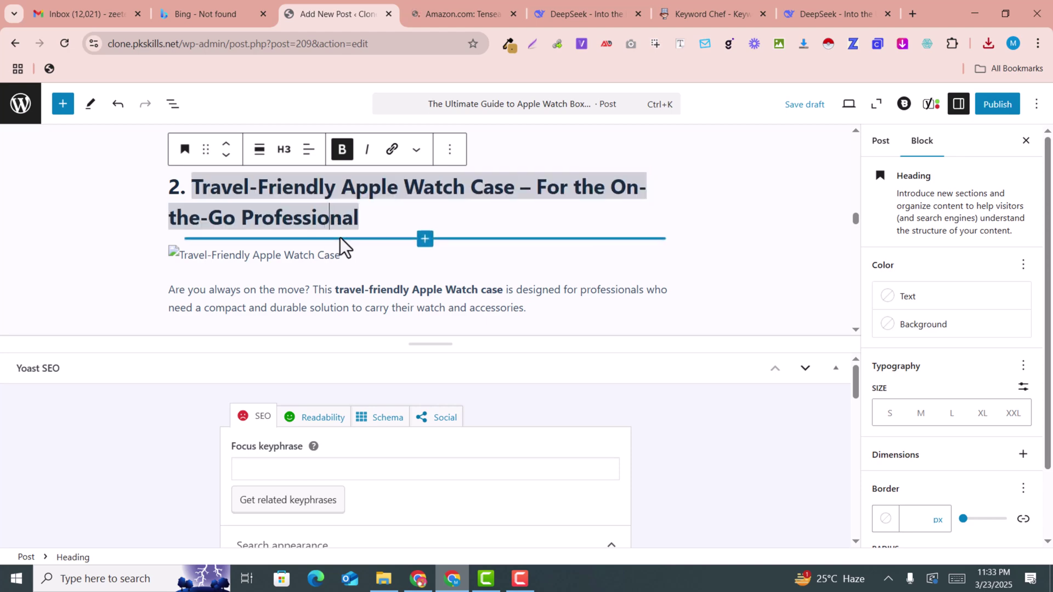
click(442, 270)
scroll(442, 268, down, 5)
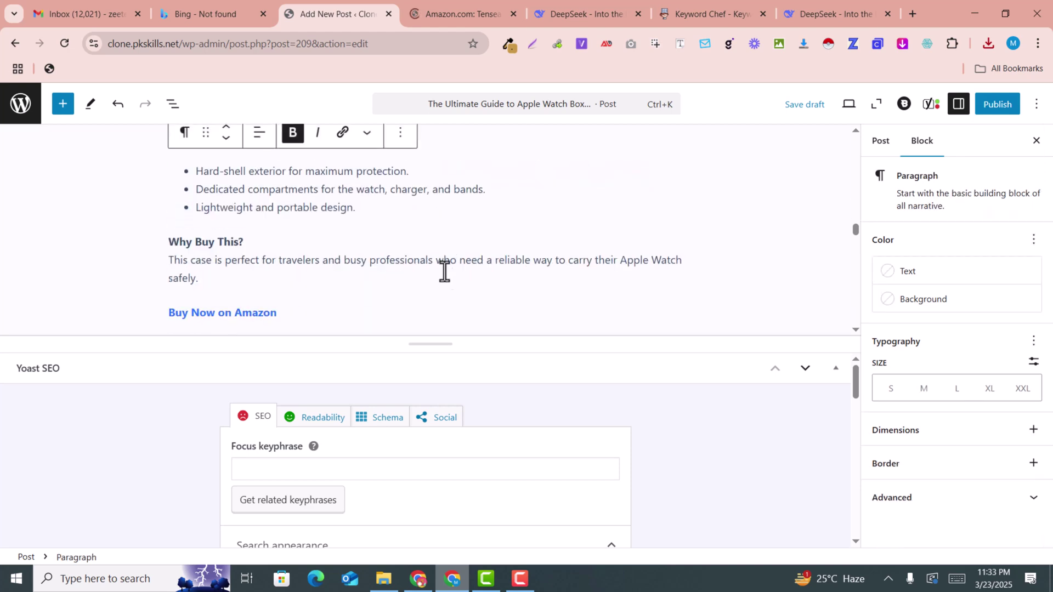
scroll(347, 245, up, 5)
Save the Tensea listing's main product image as 71JosqZcTYL._AC_SX679_.jpg.
click(433, 12)
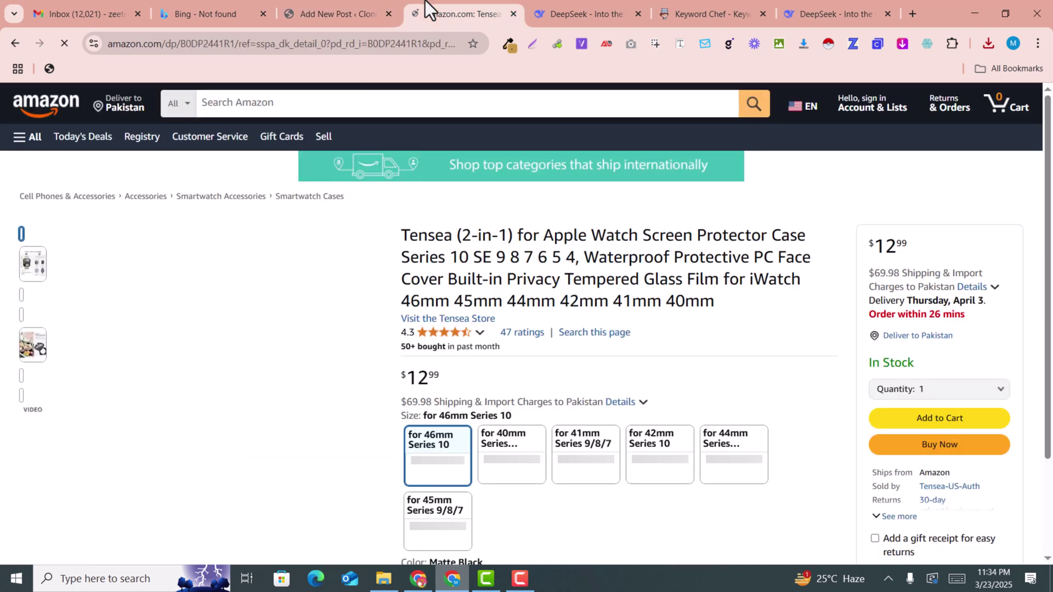
scroll(236, 296, down, 3)
right_click(225, 296)
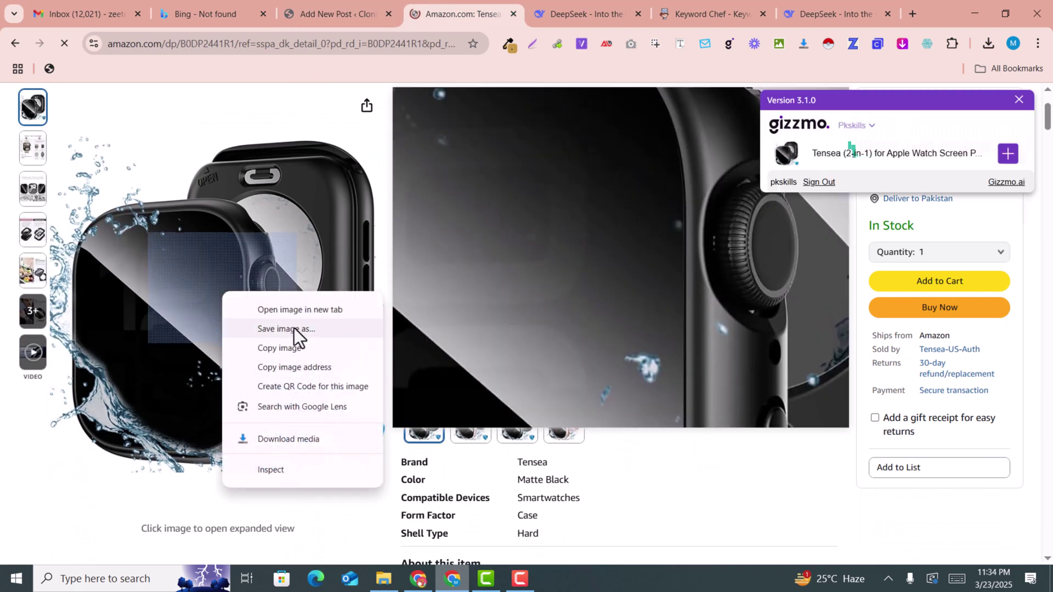
click(298, 330)
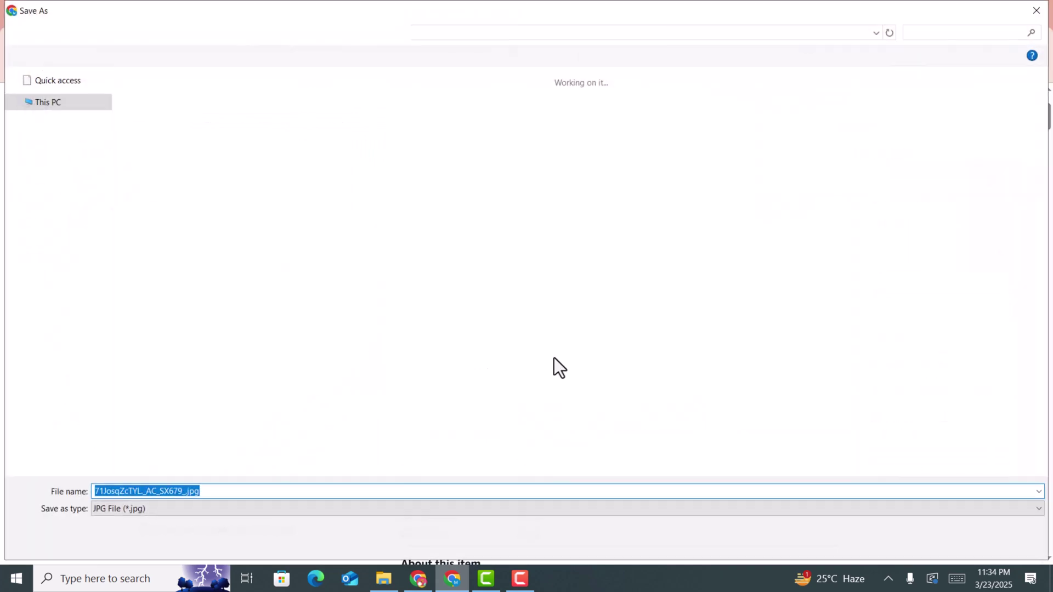
click(930, 547)
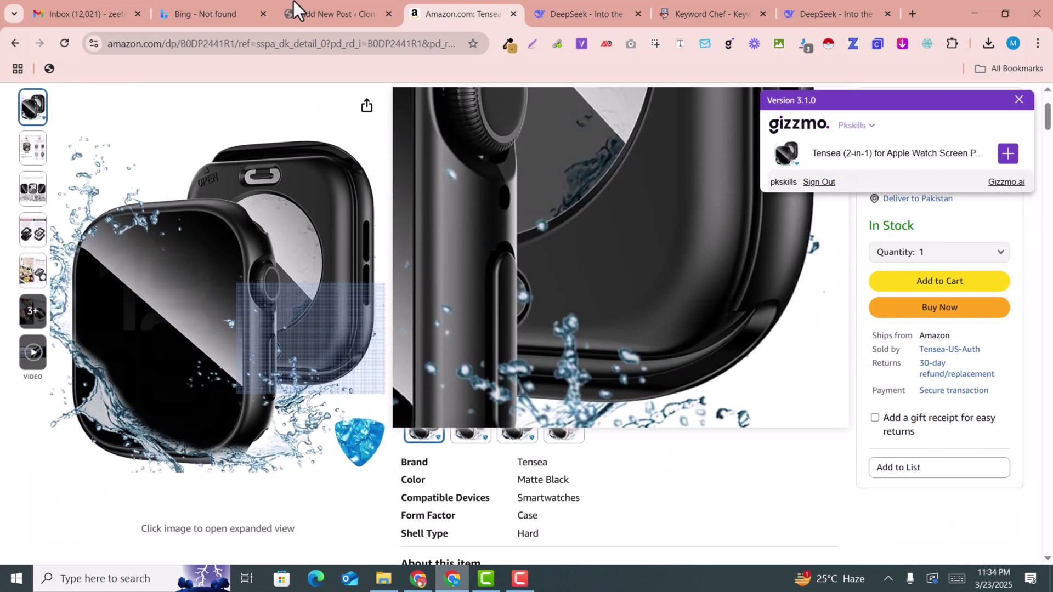
In the WordPress post, replace the Travel-Friendly Apple Watch Case image by uploading 71JosqZcTYL._AC_SX679_.jpg from Downloads.
click(301, 1)
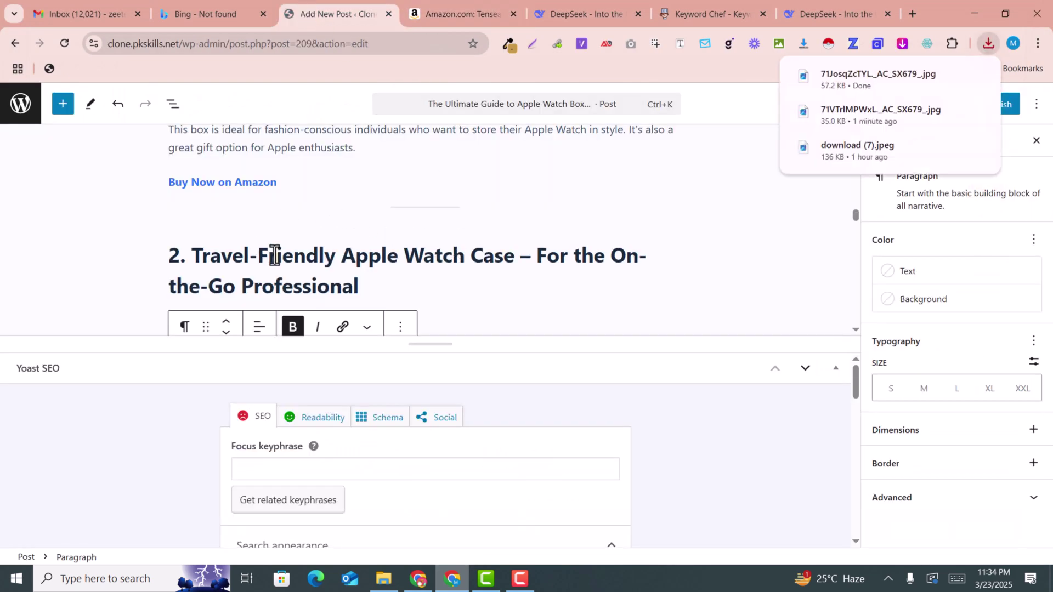
scroll(275, 261, down, 3)
click(323, 271)
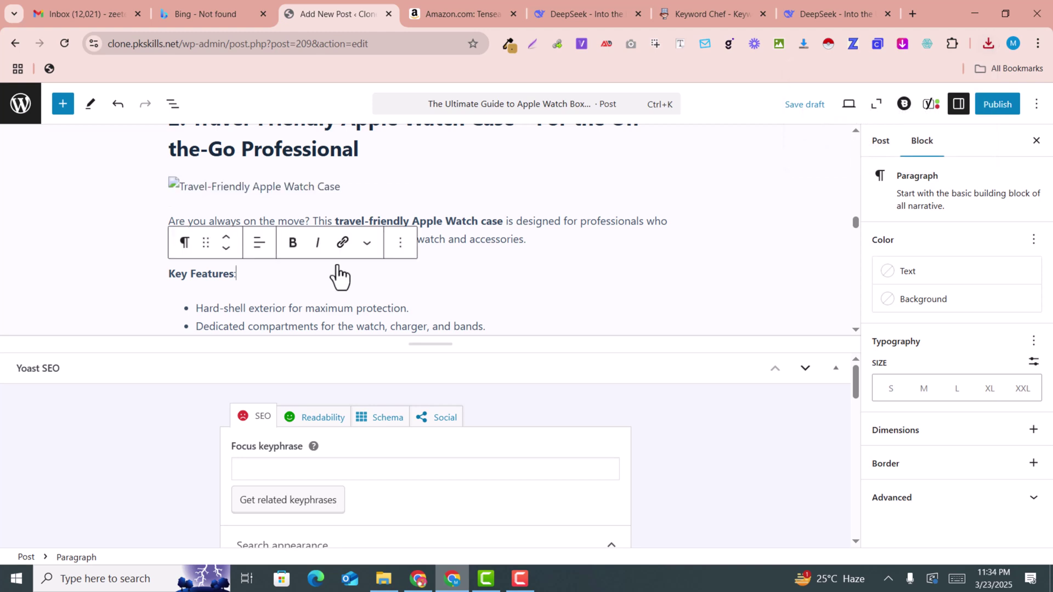
click(187, 192)
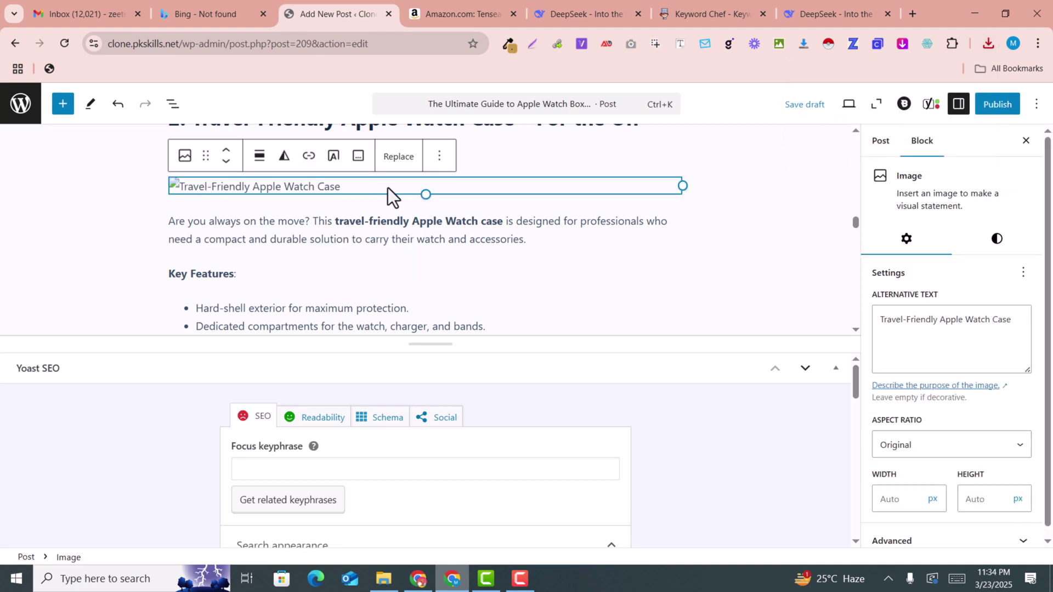
click(399, 156)
click(433, 225)
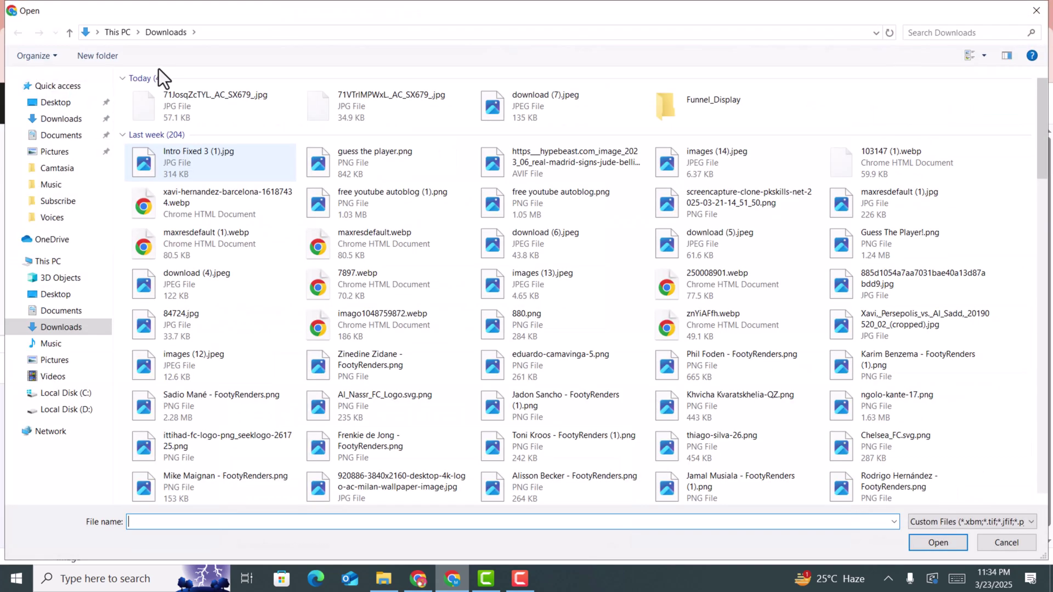
click(170, 110)
click(948, 536)
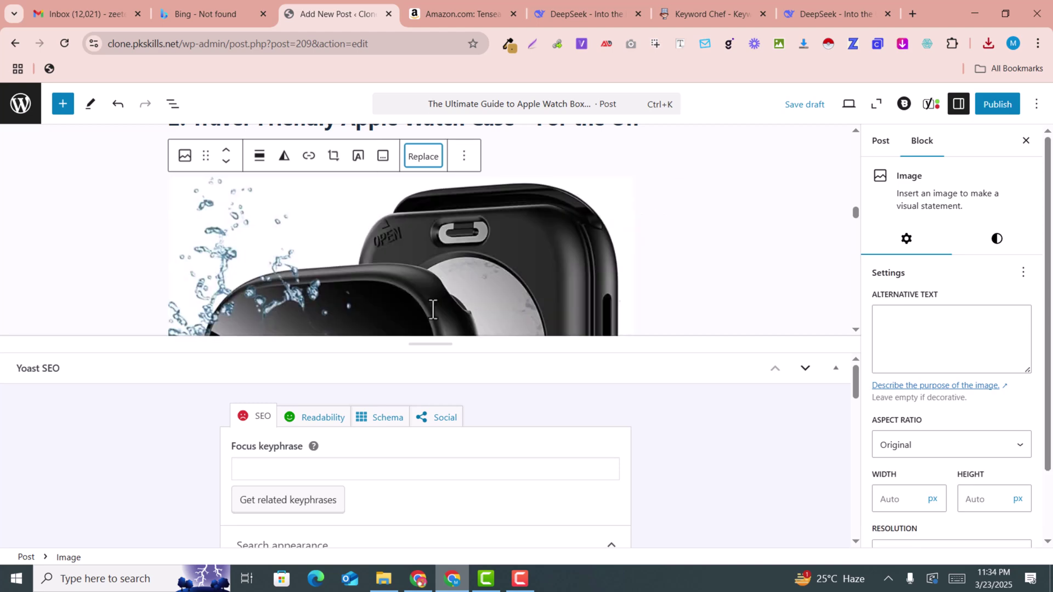
Remove the empty link from the first product's "Buy Now on Amazon" text and copy the Tensea listing's URL from Amazon.
scroll(431, 299, down, 10)
scroll(430, 275, up, 10)
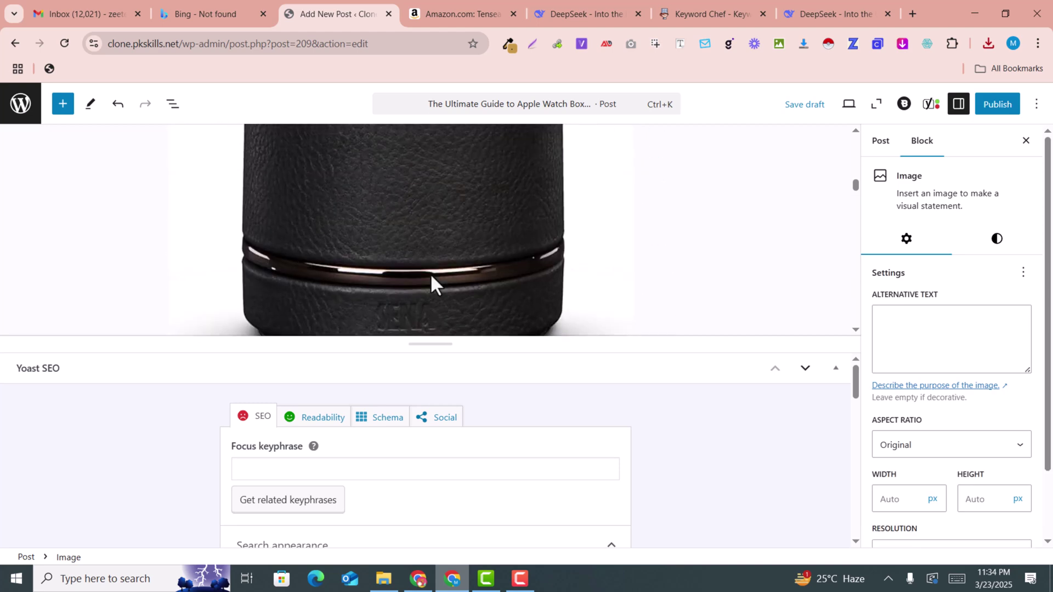
scroll(431, 275, down, 4)
scroll(431, 277, down, 10)
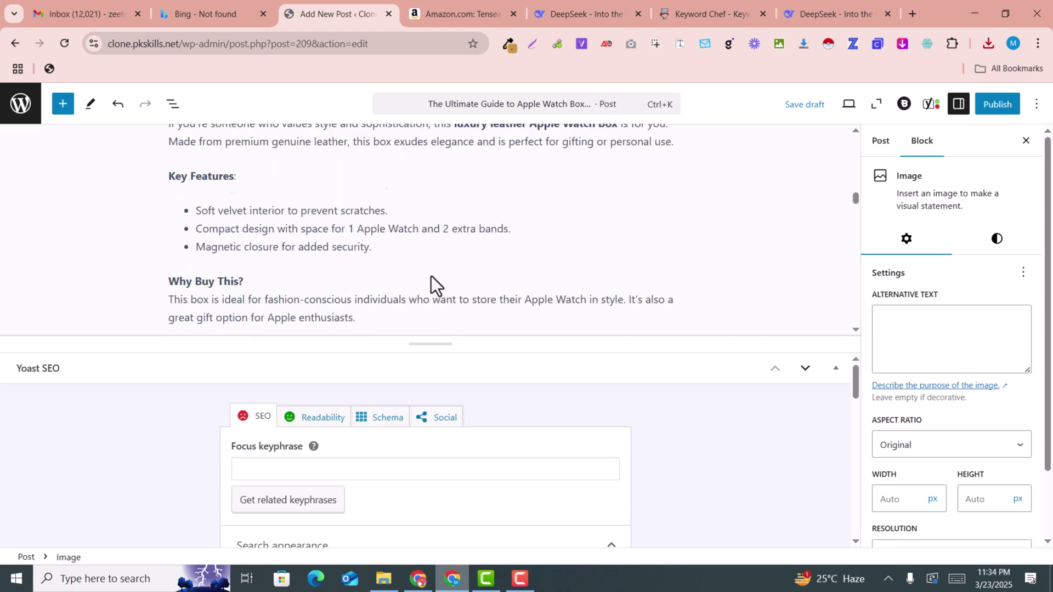
click(257, 188)
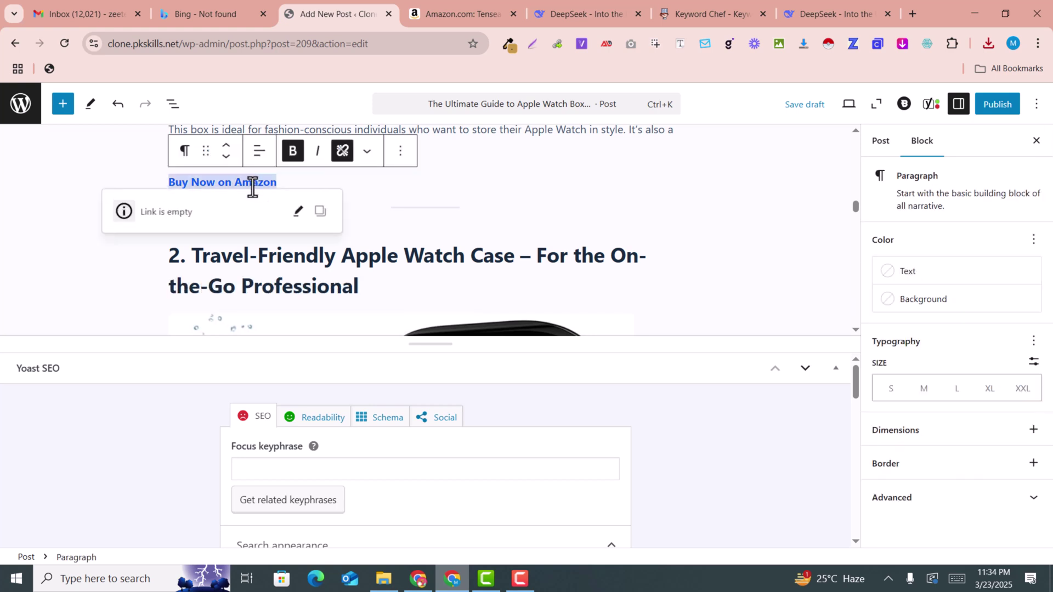
click(341, 152)
click(342, 152)
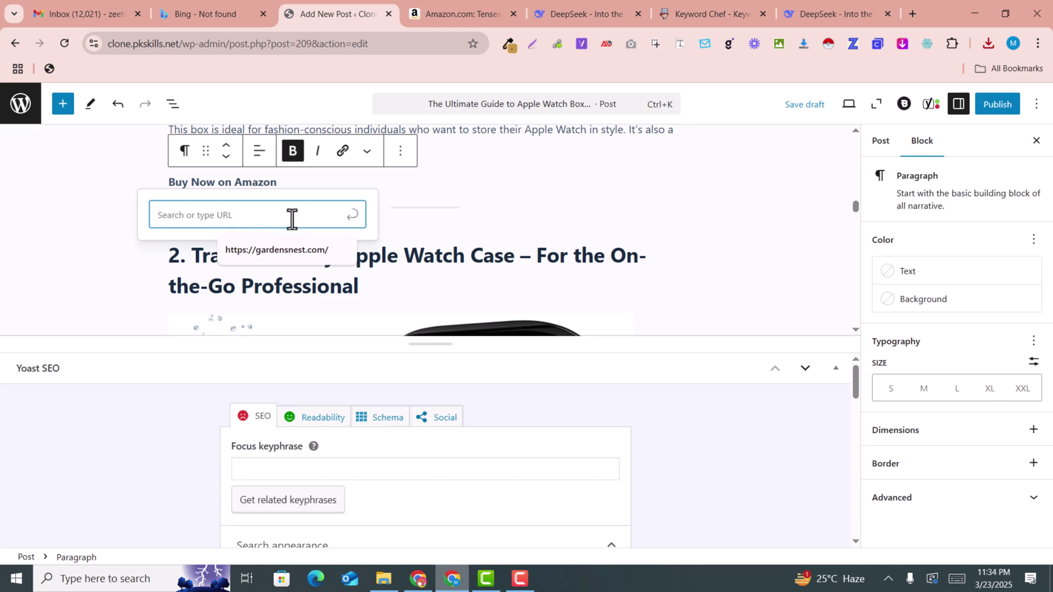
click(461, 13)
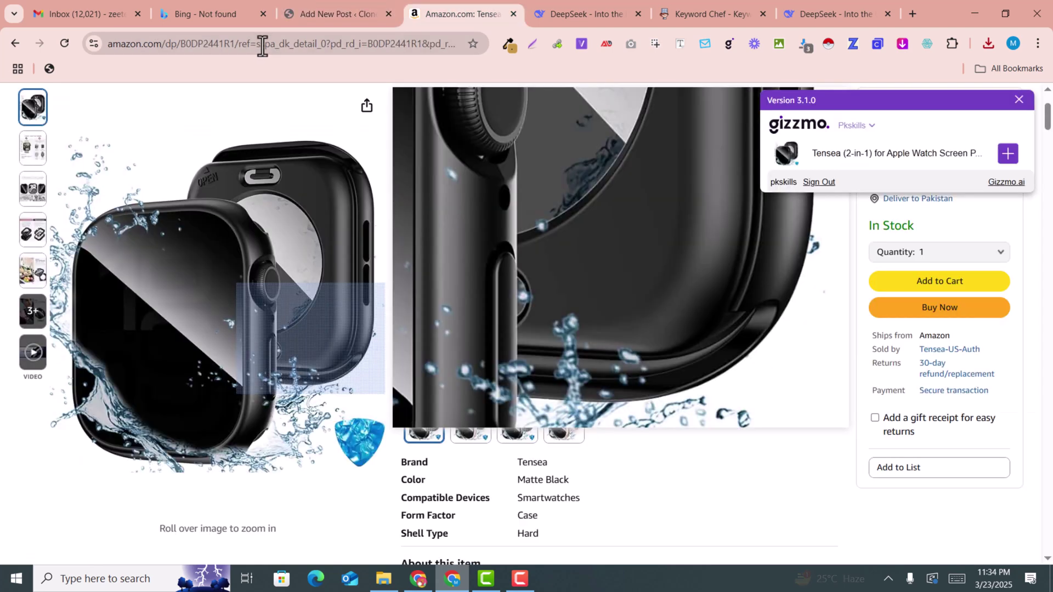
click(262, 44)
Try to add the copied Amazon URL as a link within the first product's "Buy Now on Amazon" text, and undo the insertion.
click(301, 15)
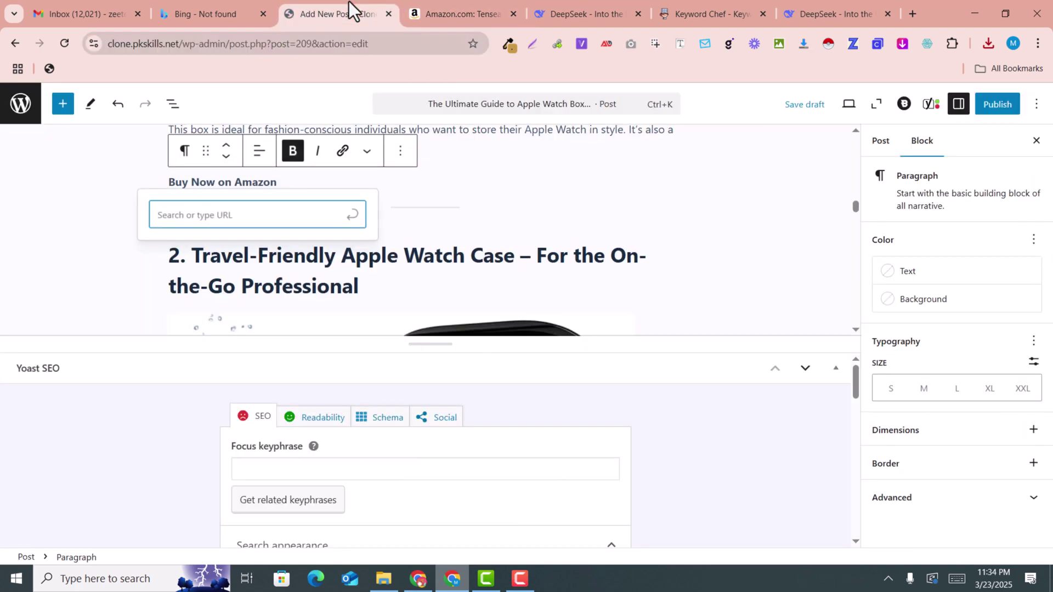
click(261, 214)
key(ctrl+v)
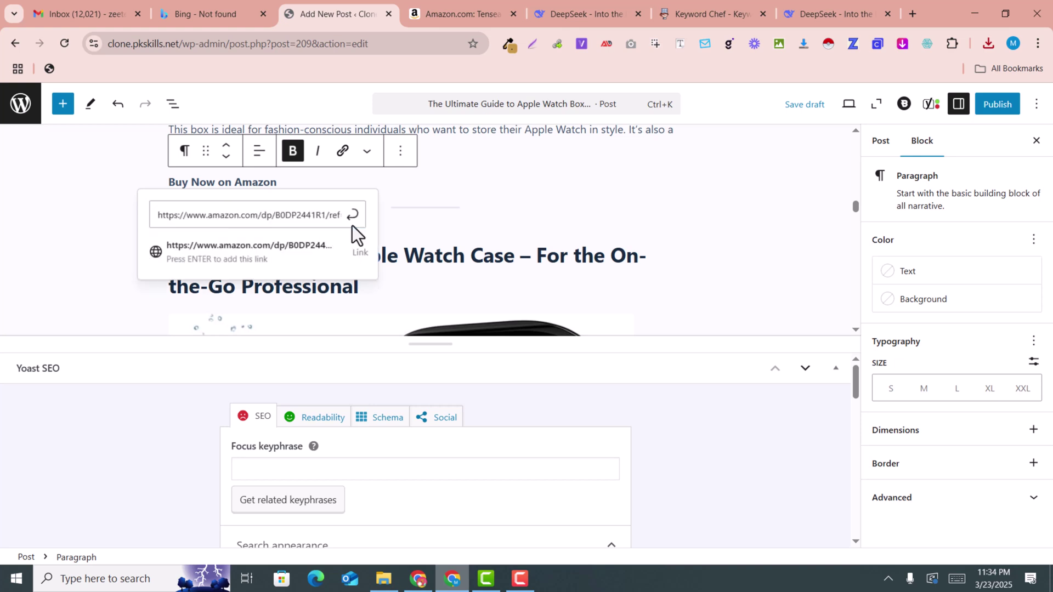
click(352, 215)
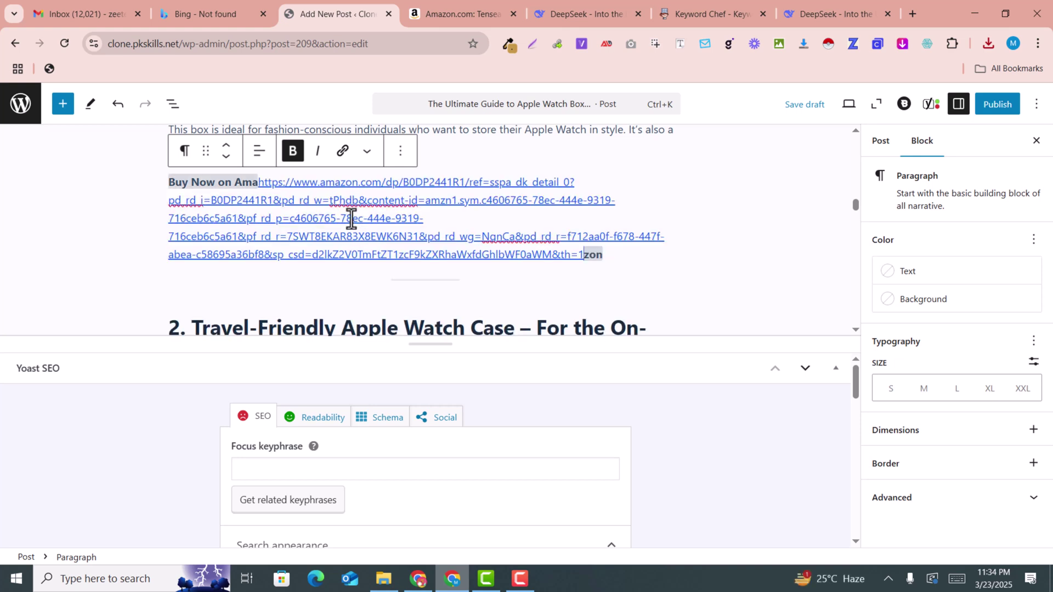
scroll(351, 218, down, 1)
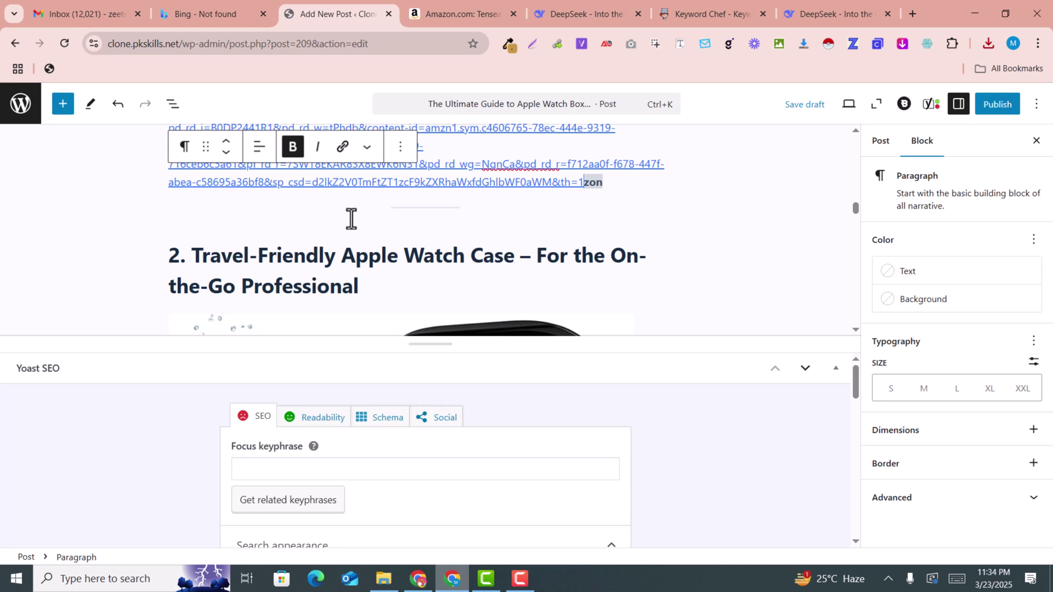
key(ctrl+z)
Link the entire "Buy Now on Amazon" text above the second product heading to the copied amazon.com/dp/B0DP2441R1 URL.
triple_click(255, 183)
click(342, 150)
key(ctrl+v)
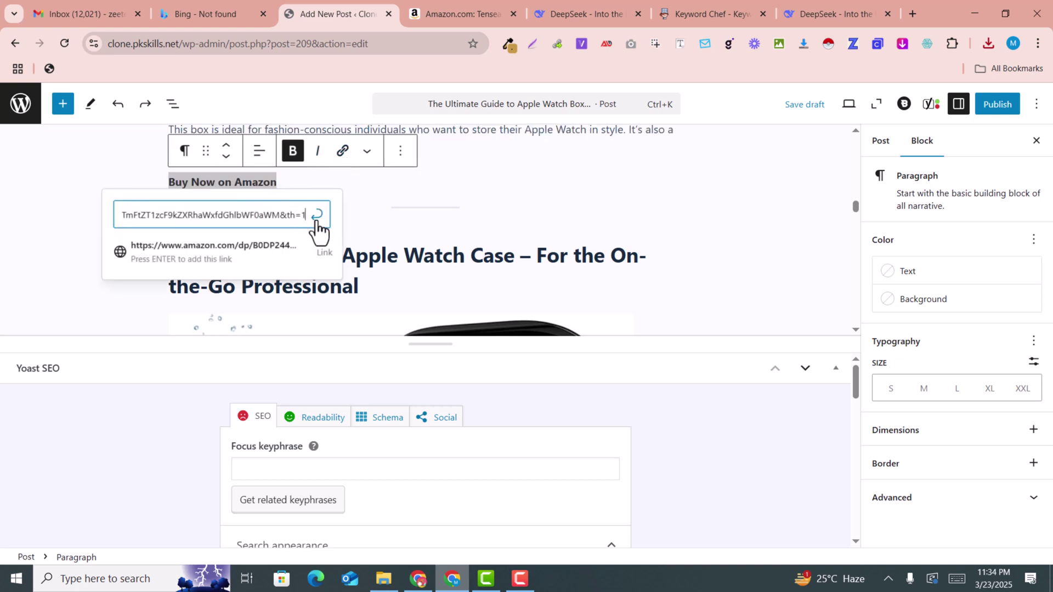
key(Return)
triple_click(234, 182)
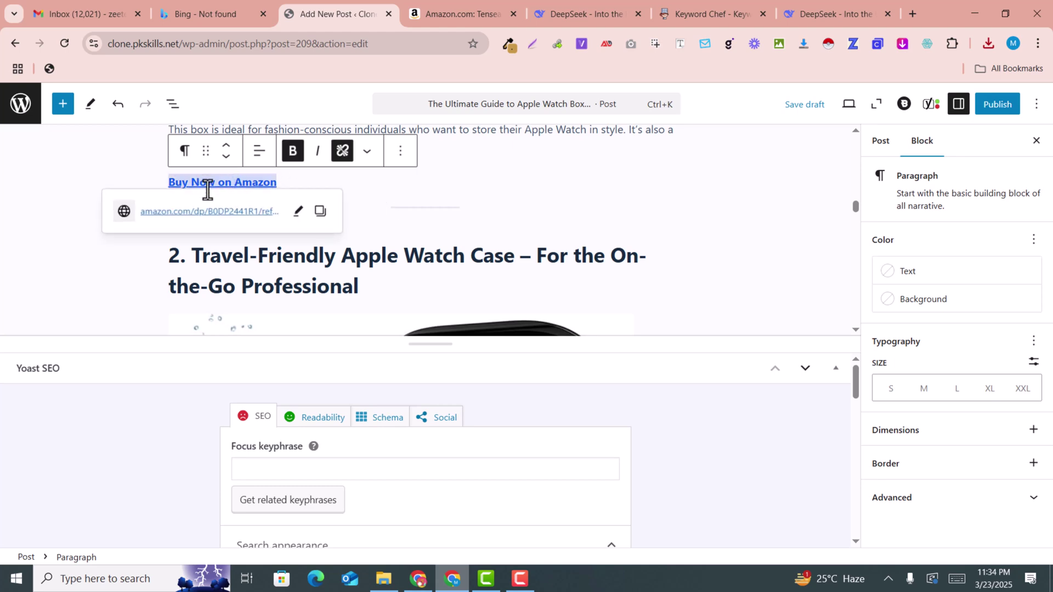
Link the entire "Buy Now on Amazon" text above the third product heading to the copied Amazon URL.
click(392, 262)
scroll(395, 268, down, 12)
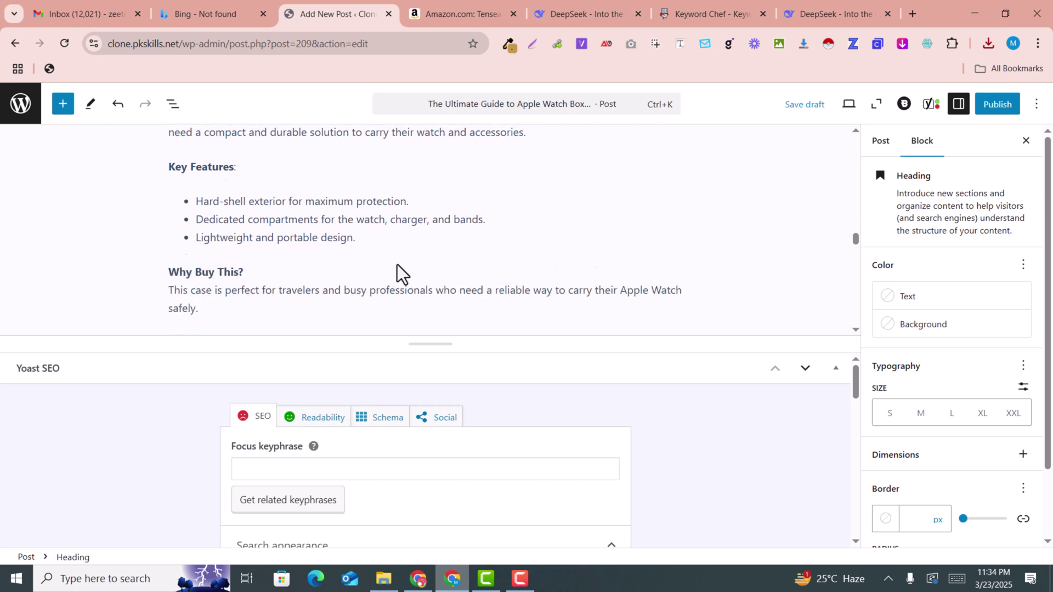
click(212, 145)
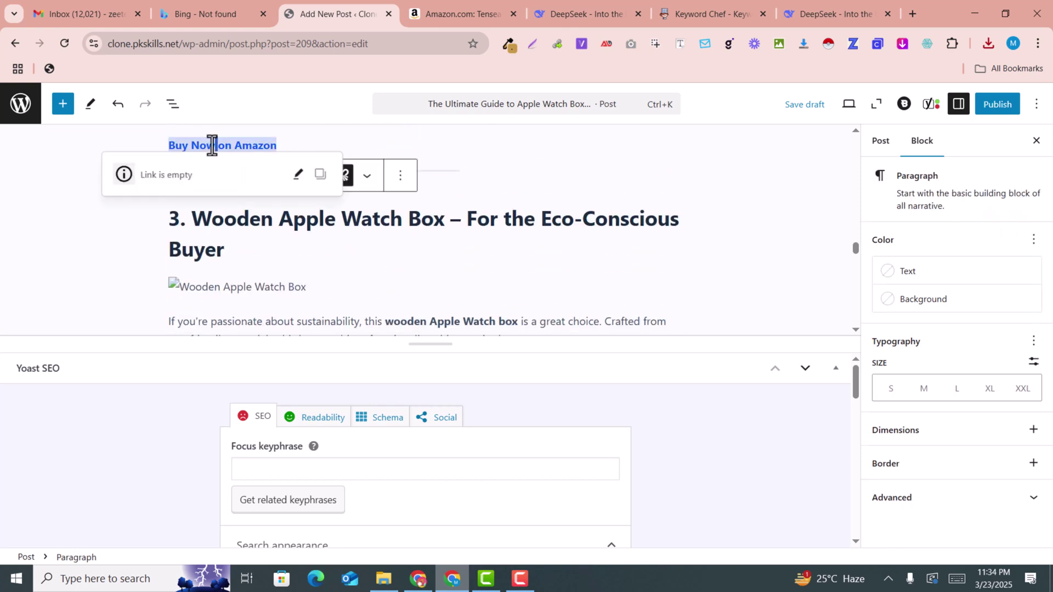
triple_click(240, 144)
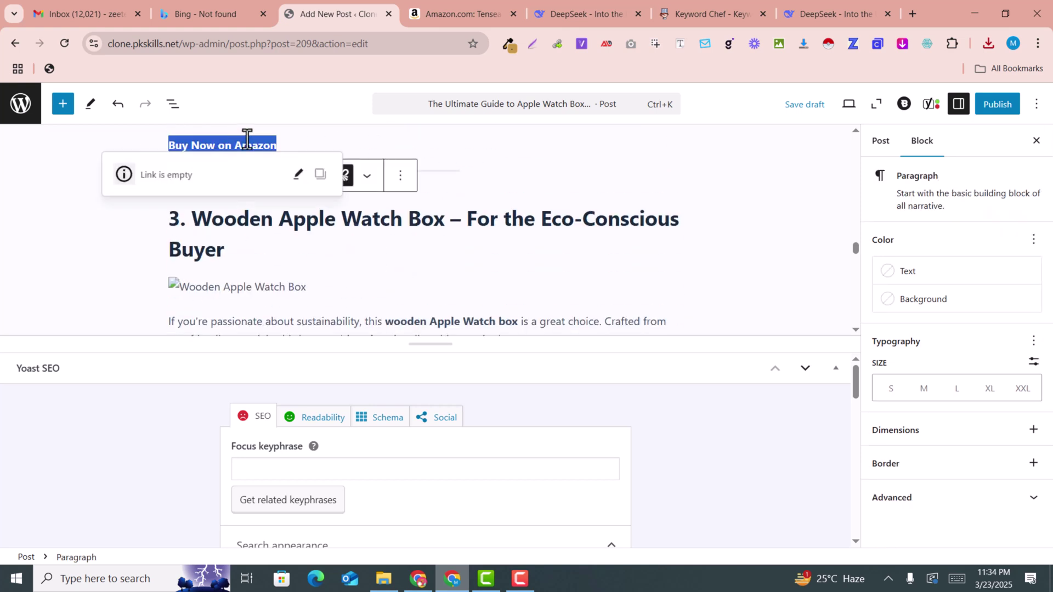
click(353, 188)
click(353, 189)
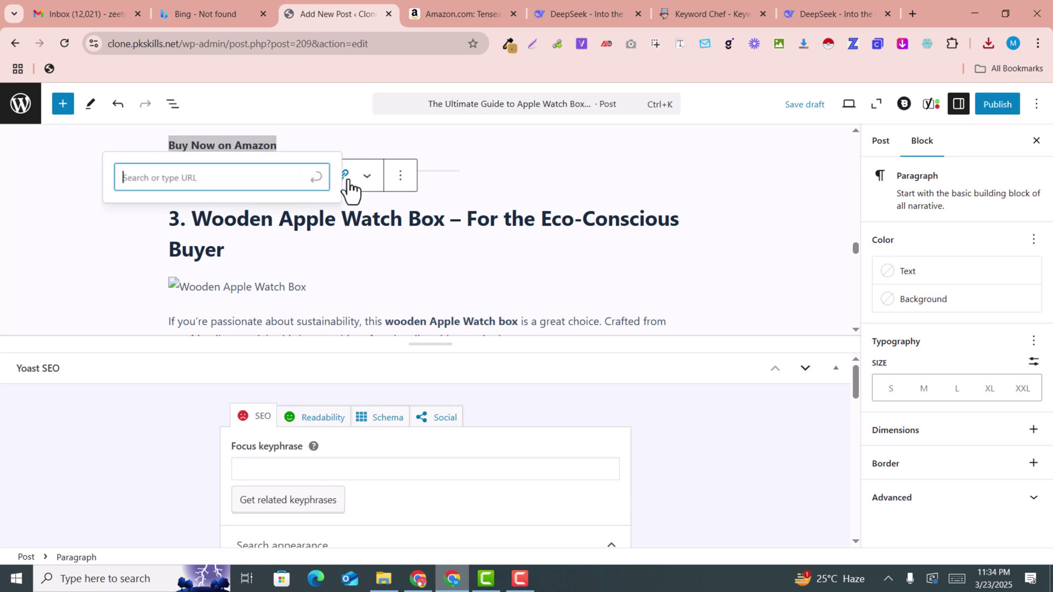
key(ctrl+v)
click(316, 179)
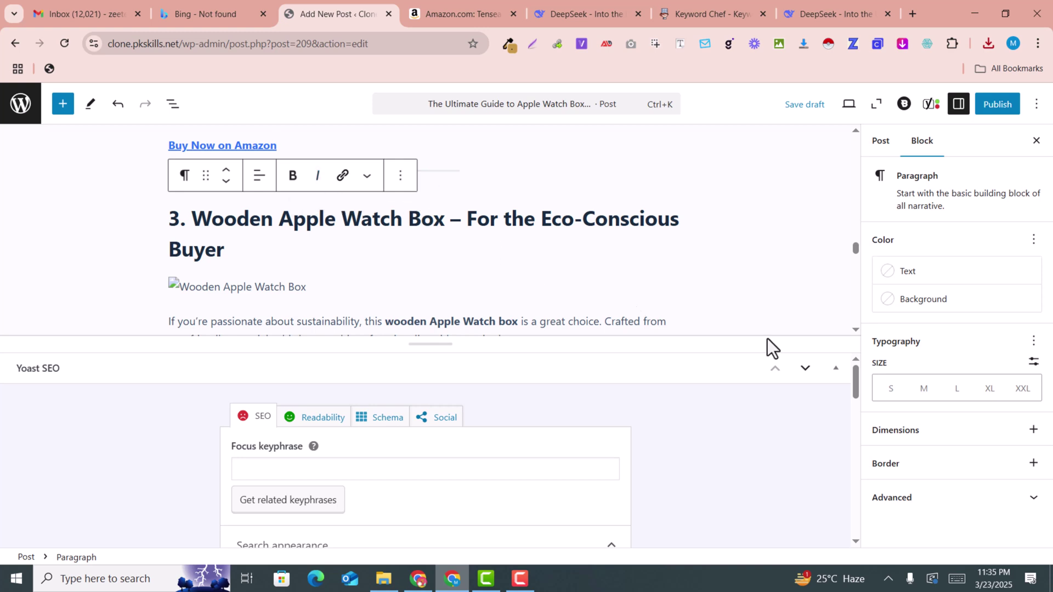
Set the black Apple Watch case picture from the media library as the post's featured image.
click(881, 141)
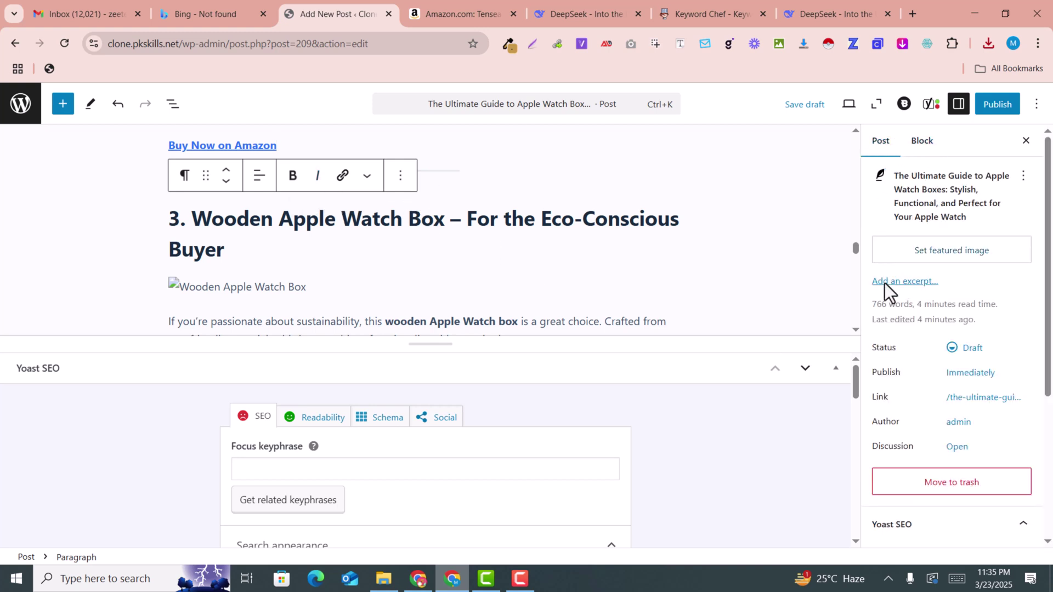
click(926, 253)
click(58, 296)
click(968, 528)
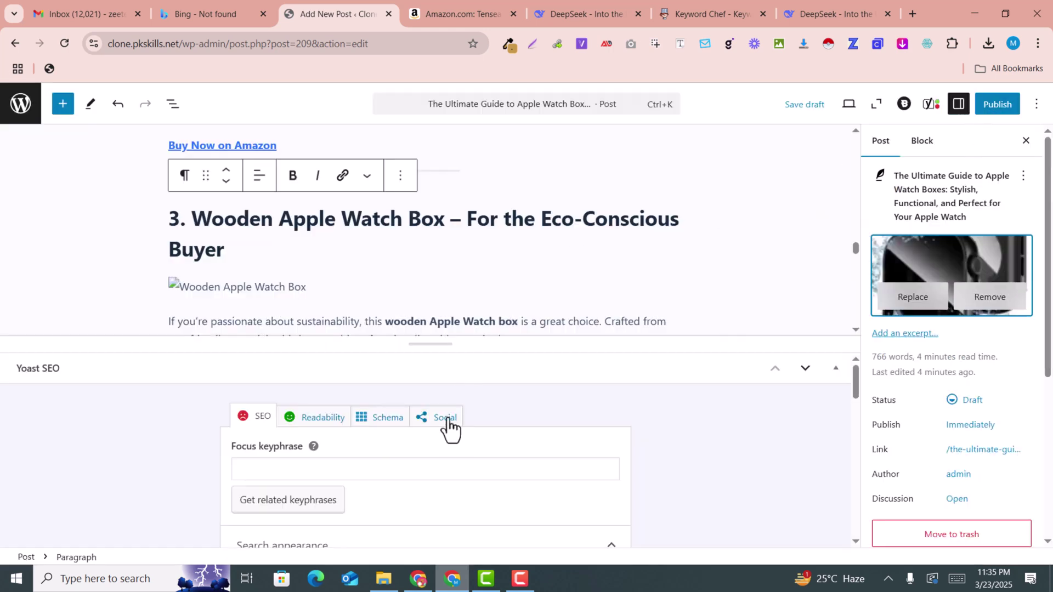
In the DeepSeek article chat, request "Suggest me seo title under 60 characters and meta description under 160 characters.".
scroll(433, 422, down, 2)
scroll(417, 433, up, 3)
scroll(296, 473, down, 5)
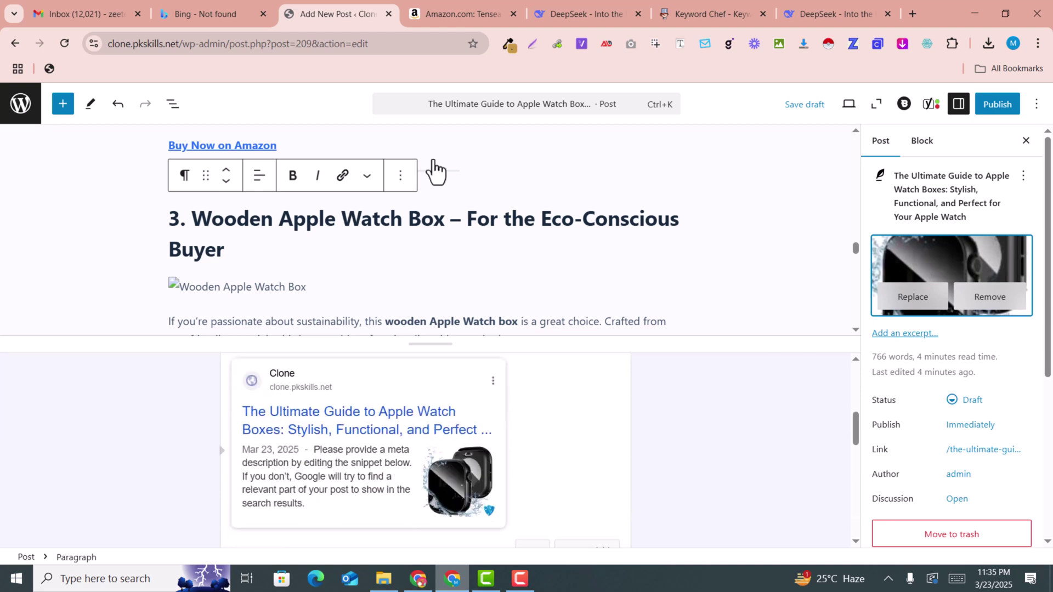
click(578, 2)
click(437, 501)
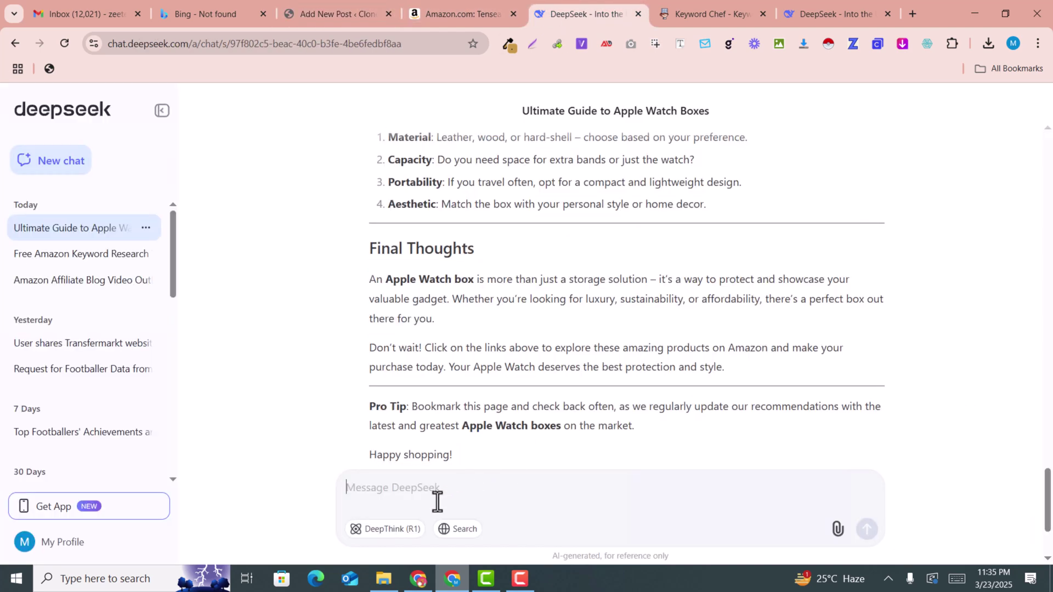
text(Sugge)
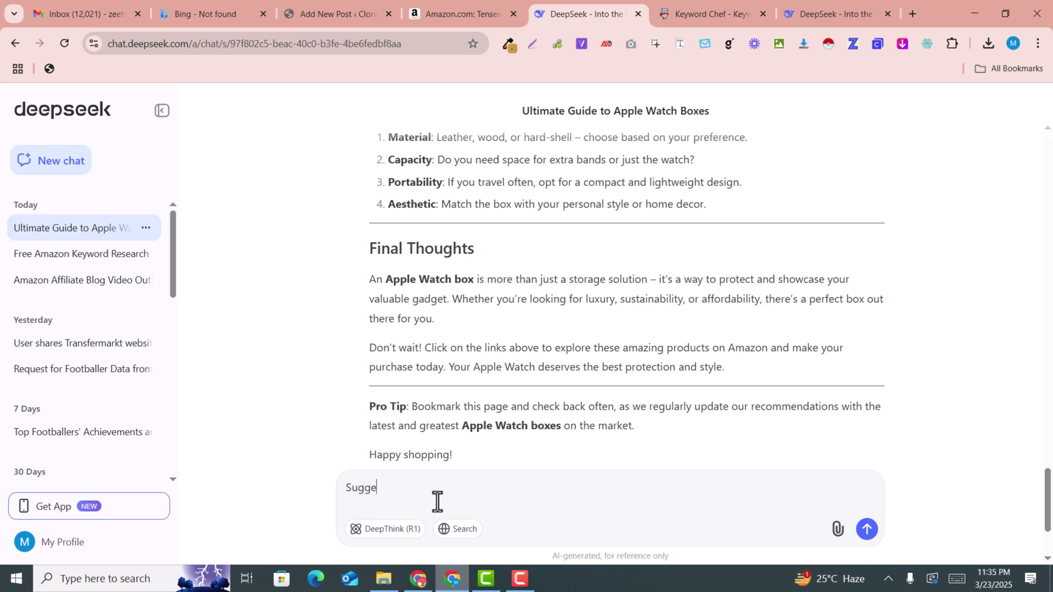
text(st me seo title under 60 characters and meta description under 160 characters.)
key(Return)
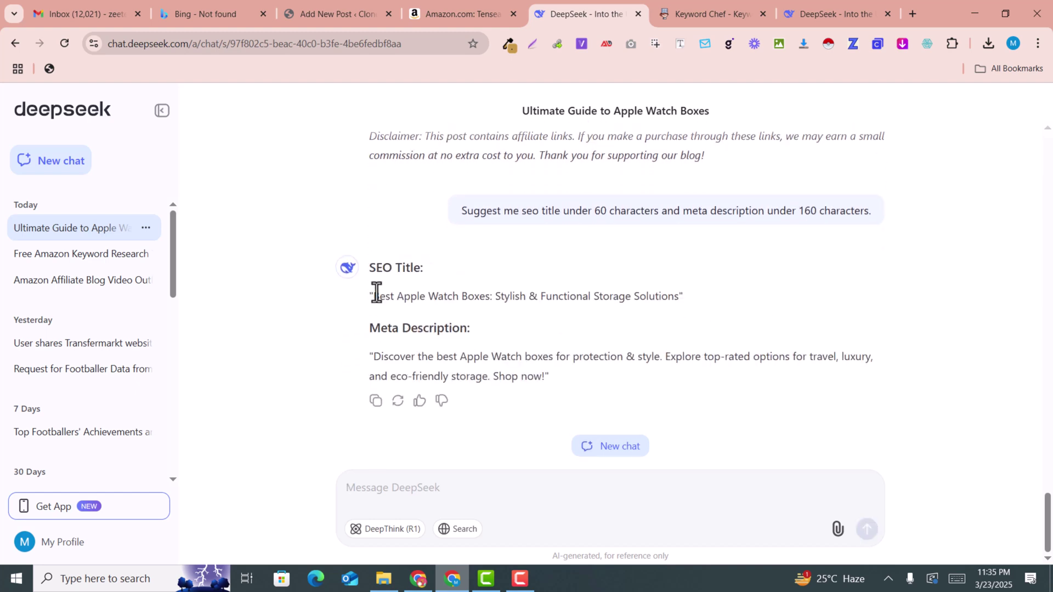
Copy DeepSeek's suggested title and enter "Best Apple Watch Boxes: Stylish & Functional Storage Solutions" as the WordPress post's Yoast slug.
drag(374, 297, 644, 301)
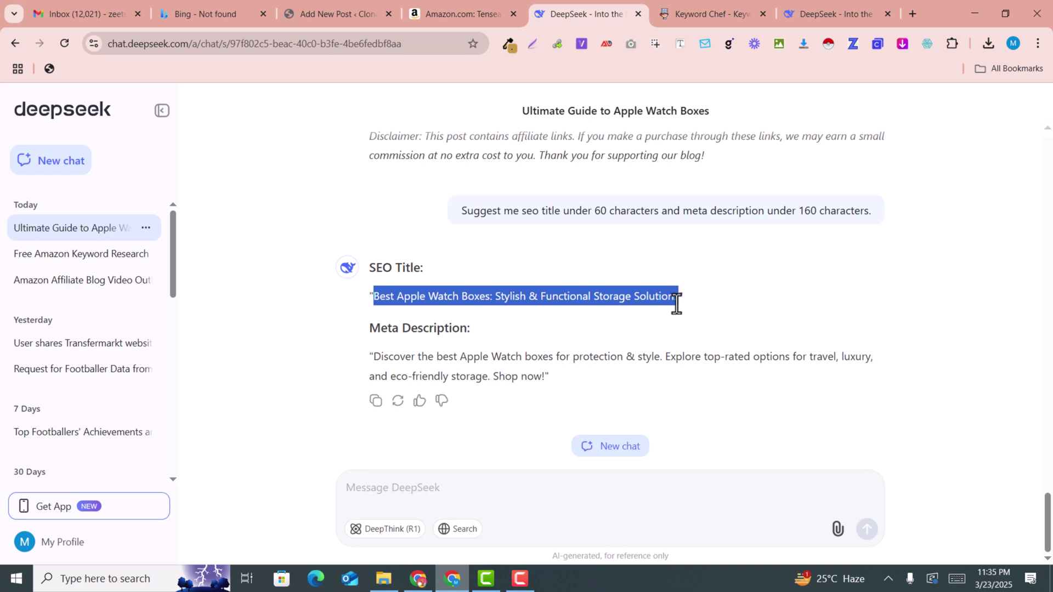
click(364, 1)
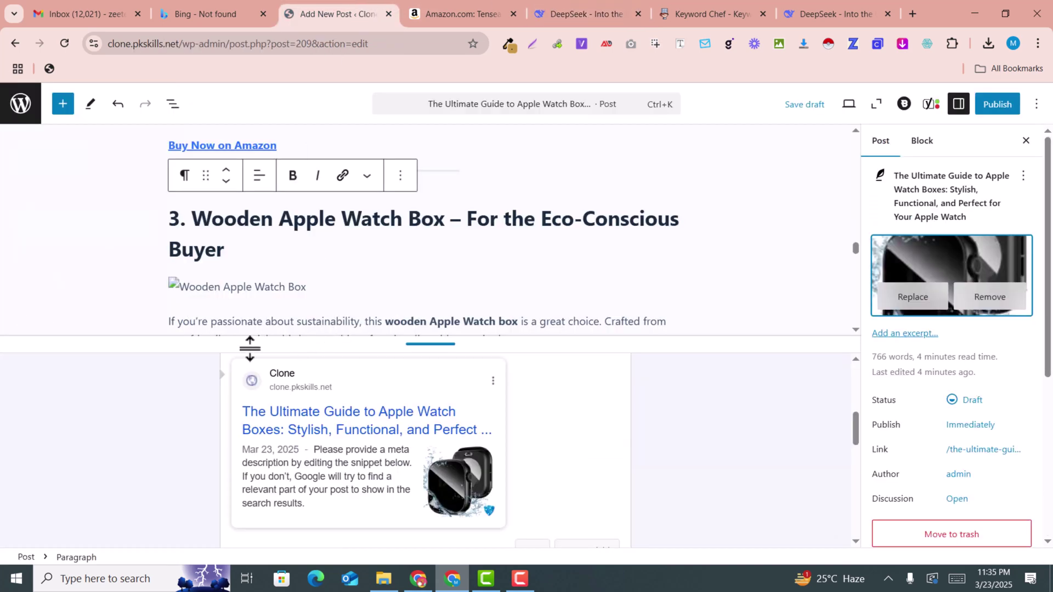
scroll(208, 400, down, 3)
click(316, 430)
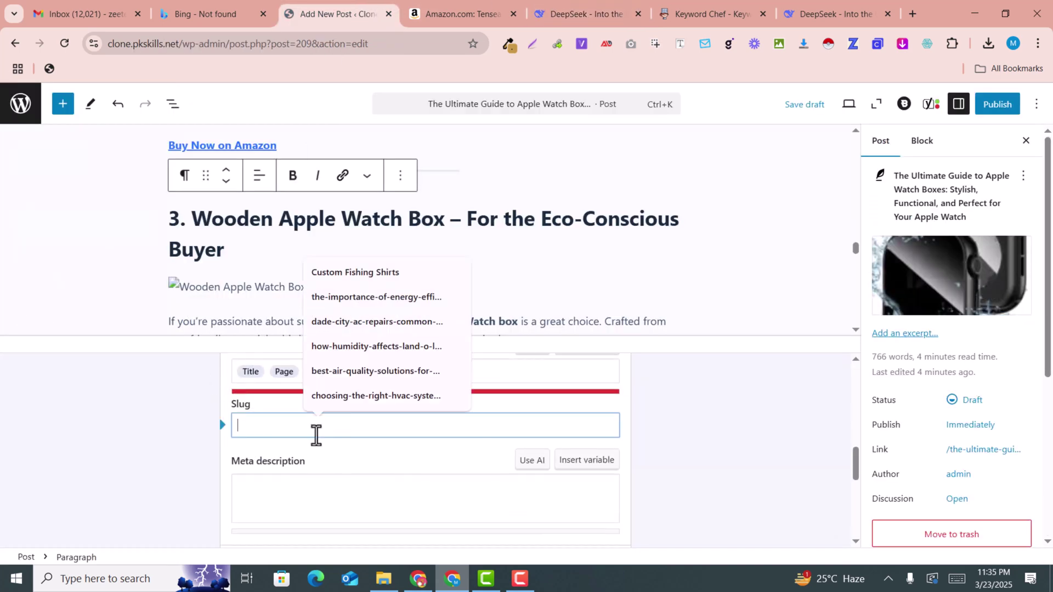
text(Best Apple Watch Boxes: Stylish & Functional Storage Solutions)
triple_click(316, 430)
key(ctrl+c)
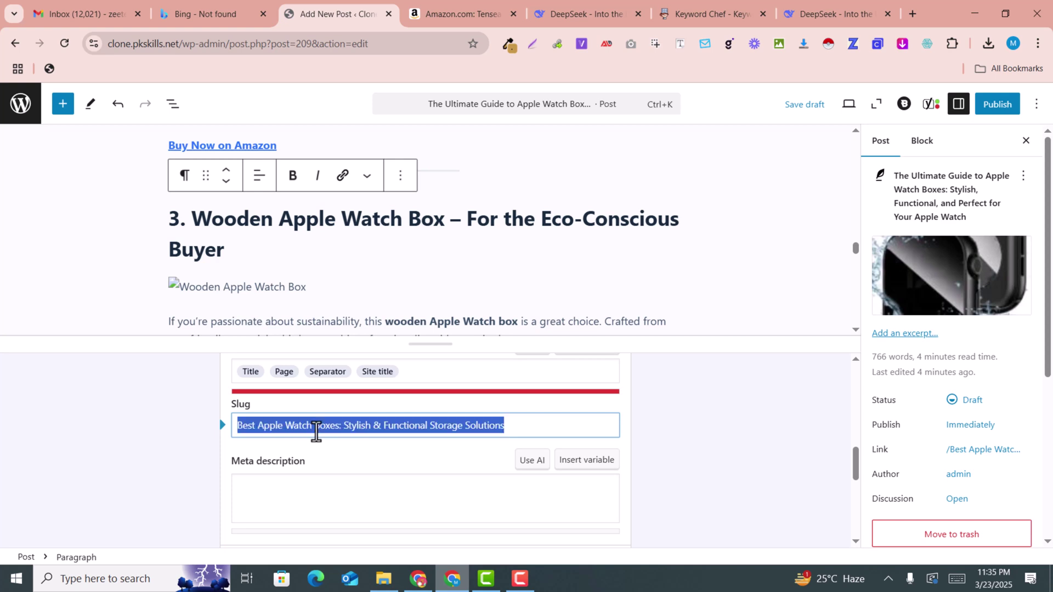
Replace the Yoast SEO title variables with "Best Apple Watch Boxes: Stylish & Functional Storage Solutions".
scroll(316, 430, up, 3)
triple_click(412, 502)
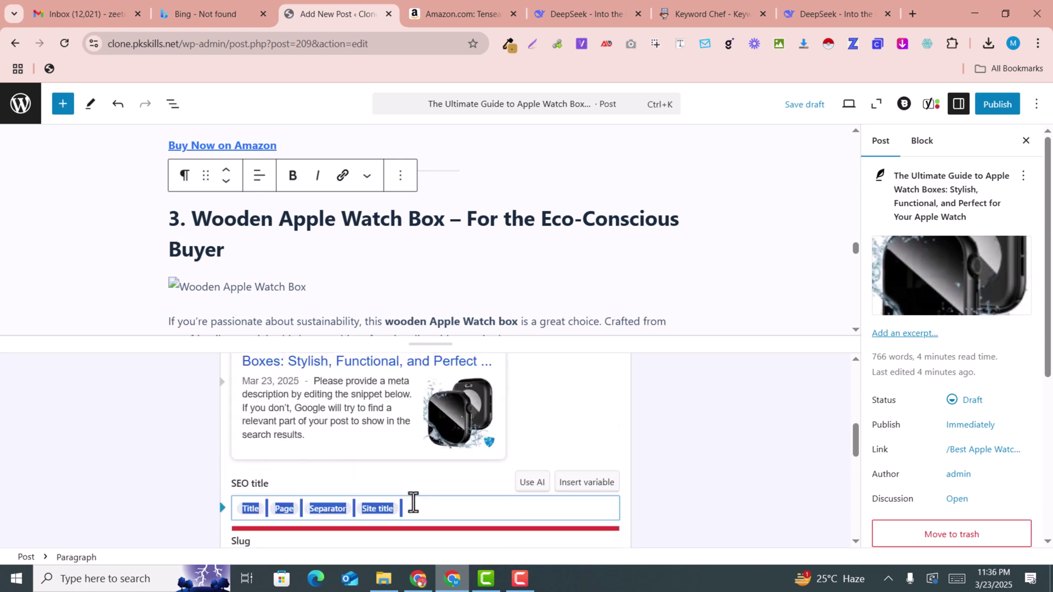
key(BackSpace)
key(ctrl+v)
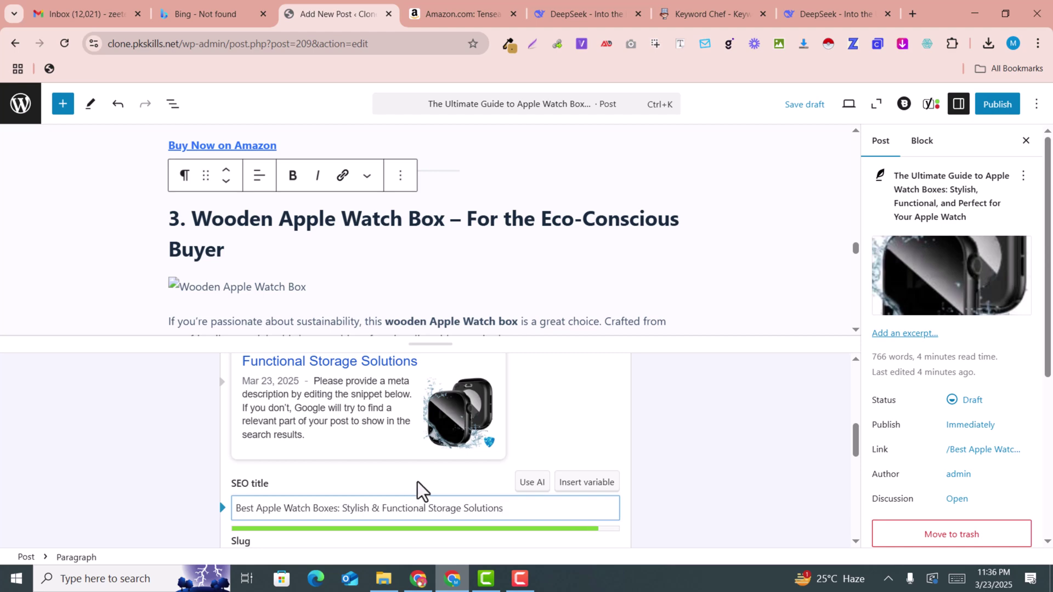
Copy DeepSeek's suggested meta description, from "Discover the best Apple Watch boxes" to "Shop now!", into the Yoast meta description in WordPress.
click(584, 1)
click(382, 357)
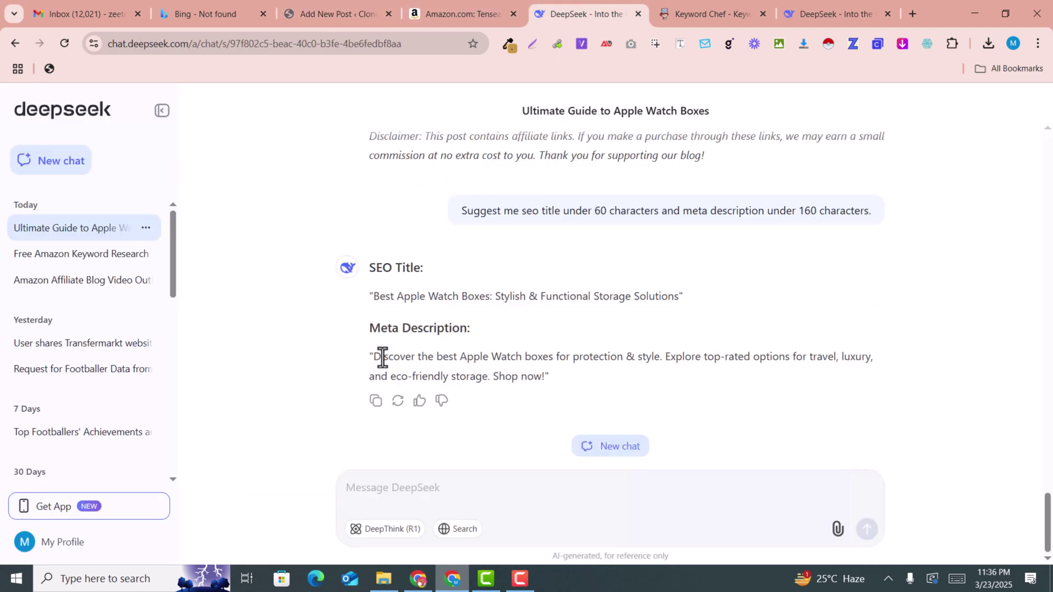
drag(375, 359, 564, 383)
key(ctrl+c)
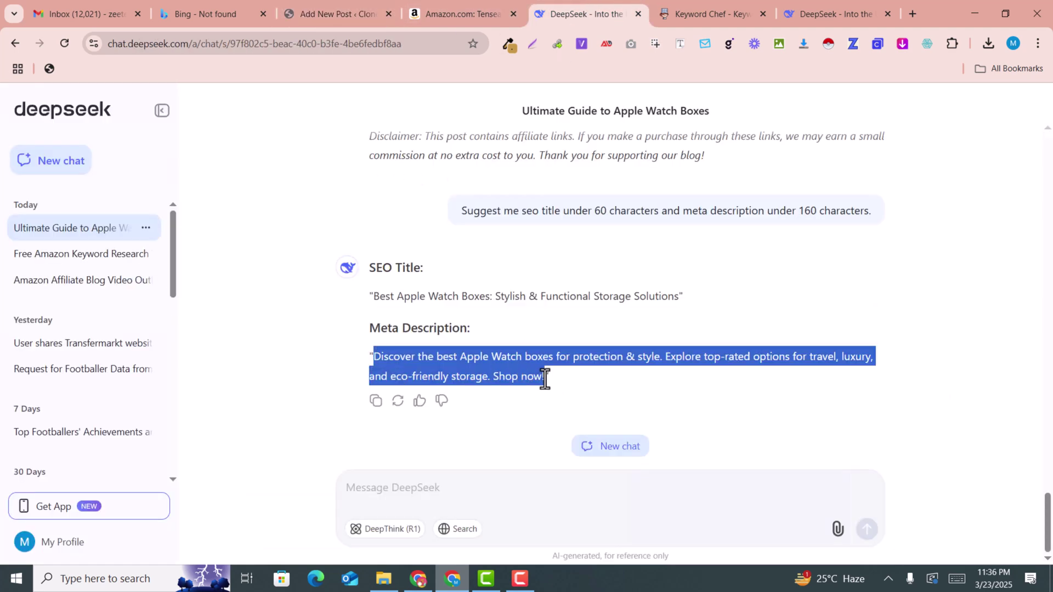
click(335, 10)
scroll(659, 450, down, 3)
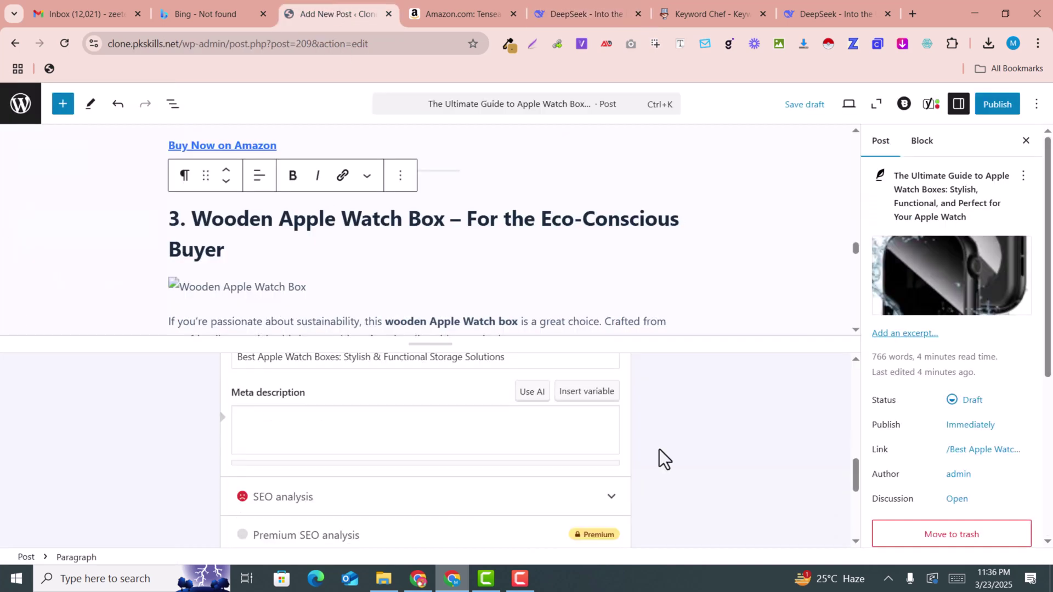
click(322, 435)
key(ctrl+v)
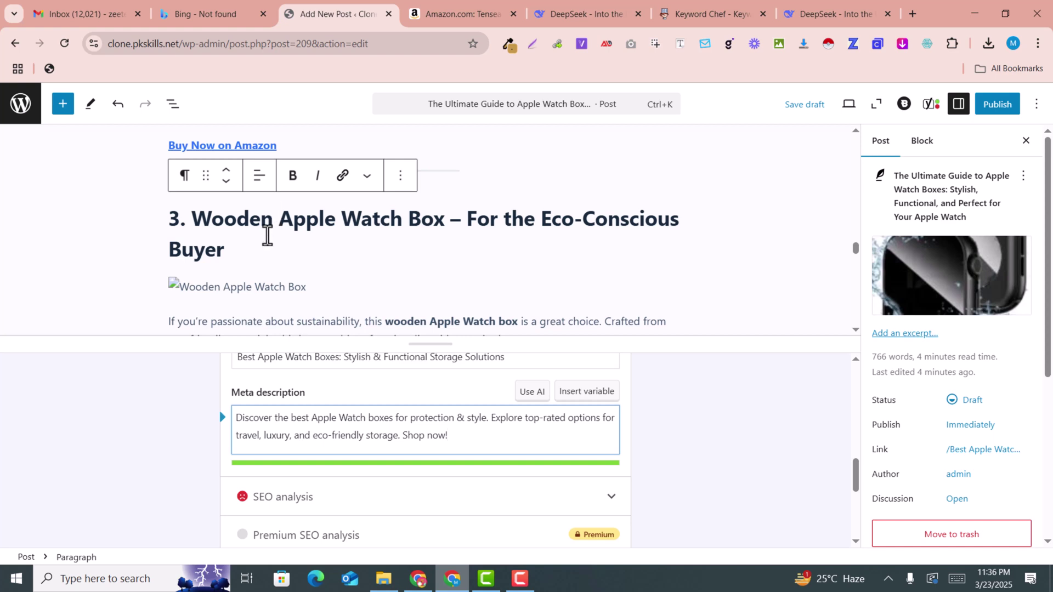
Check the Yoast search preview and copy the keyword "apple watch box" from the original prompt in the DeepSeek chat.
scroll(396, 426, up, 3)
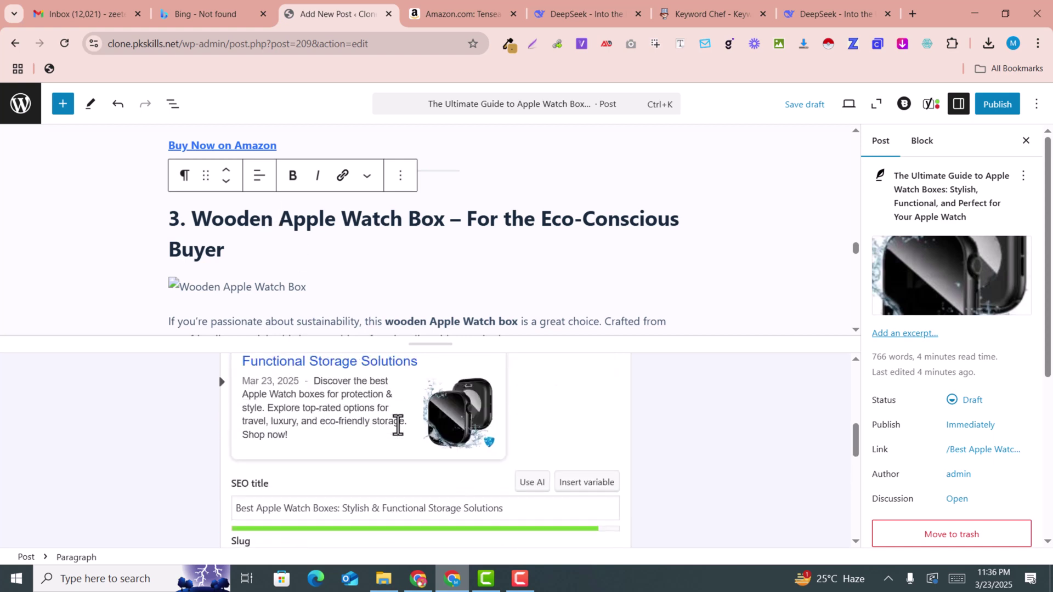
scroll(396, 442, up, 5)
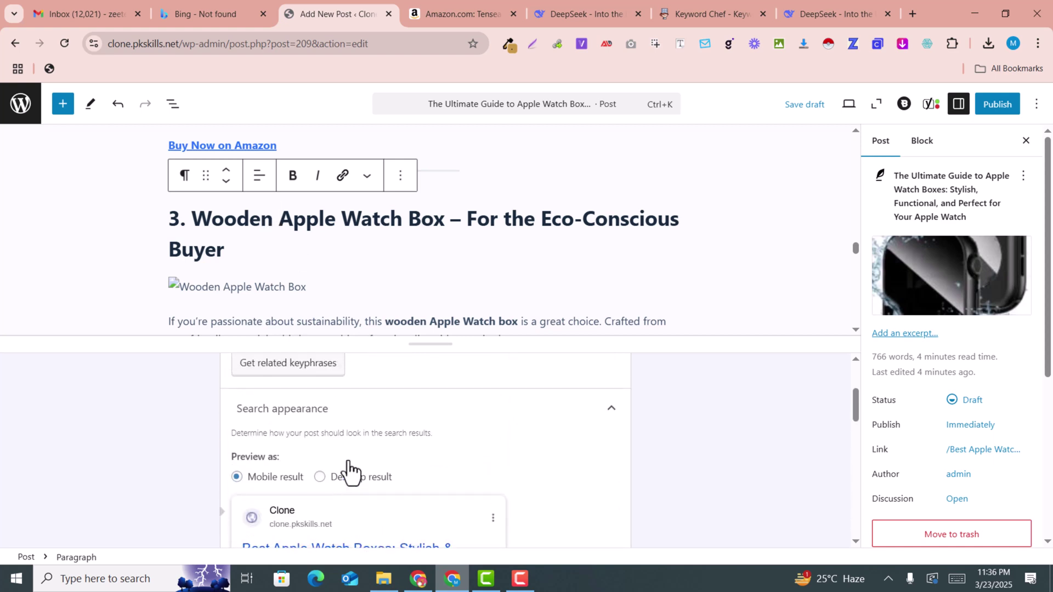
scroll(348, 460, down, 1)
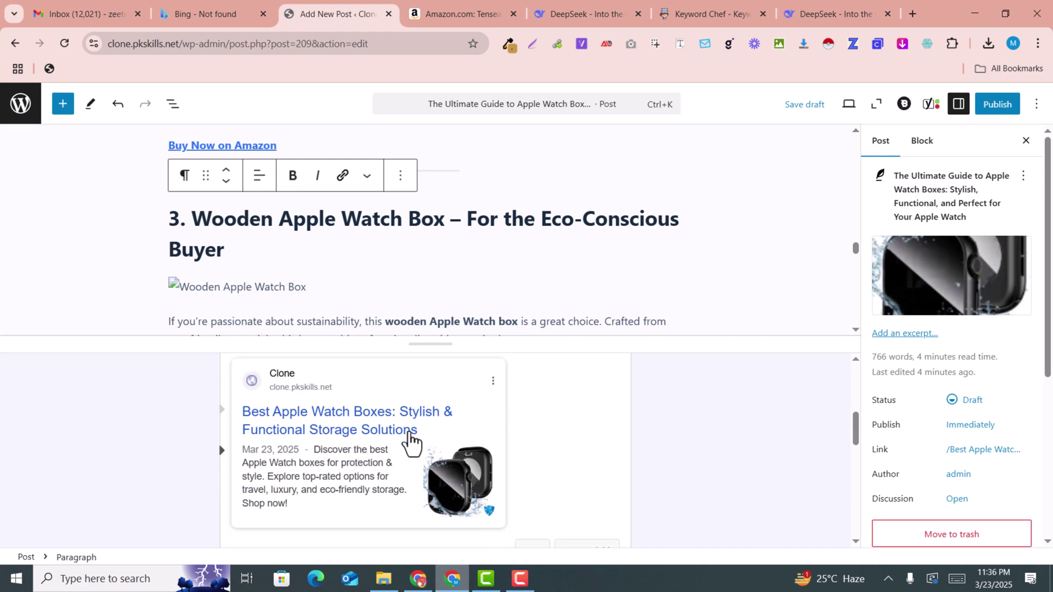
click(445, 7)
click(584, 14)
scroll(530, 348, up, 15)
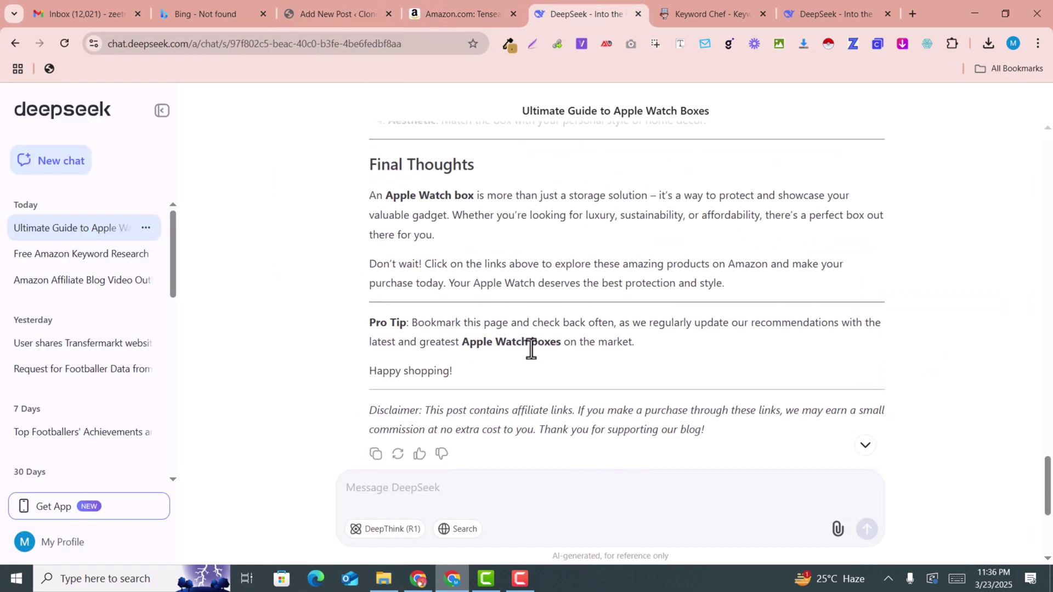
scroll(530, 354, up, 20)
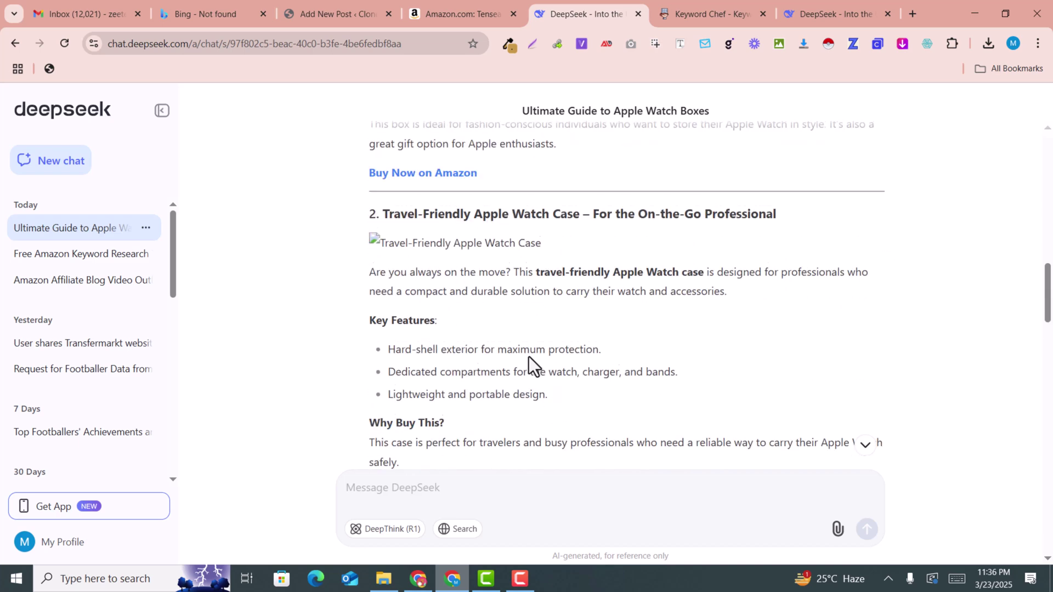
scroll(600, 239, up, 10)
drag(651, 165, 717, 164)
Return to the WordPress post and set the Yoast focus keyphrase to "apple watch box".
click(310, 12)
scroll(473, 461, down, 5)
scroll(472, 464, down, 2)
scroll(346, 423, up, 10)
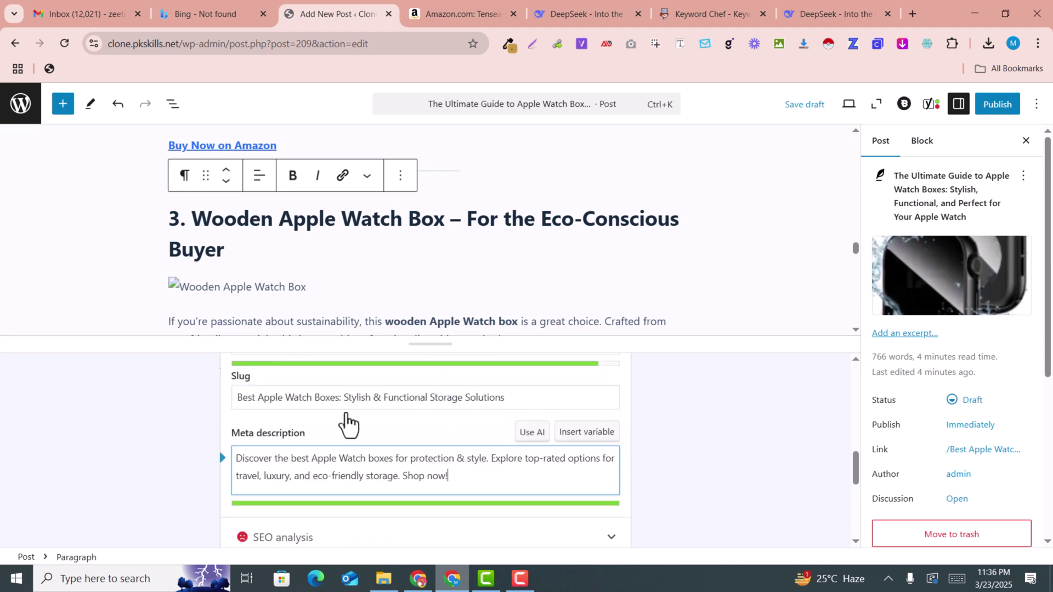
click(311, 448)
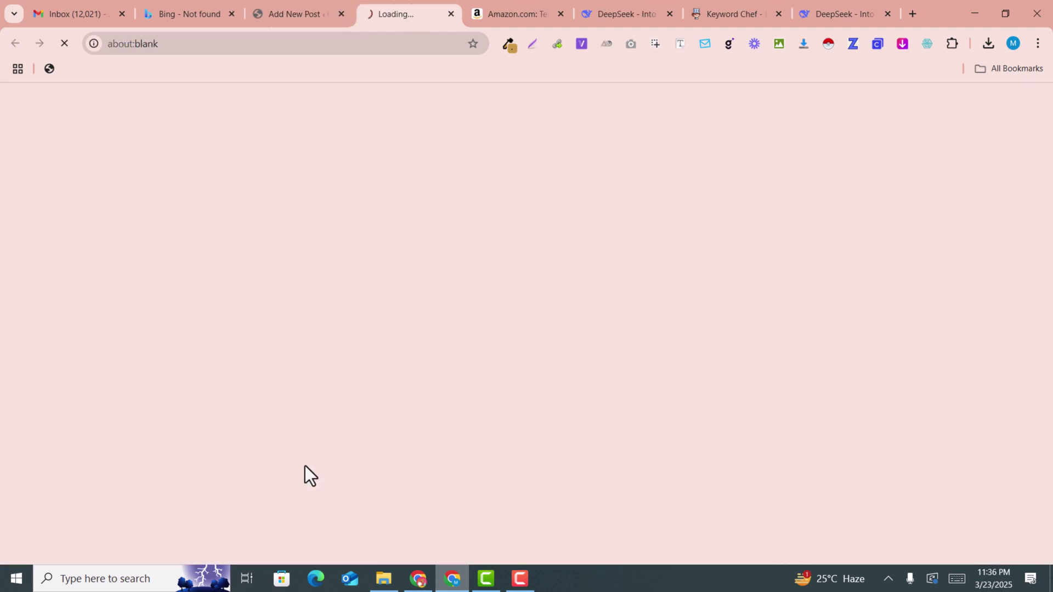
click(271, 10)
click(342, 467)
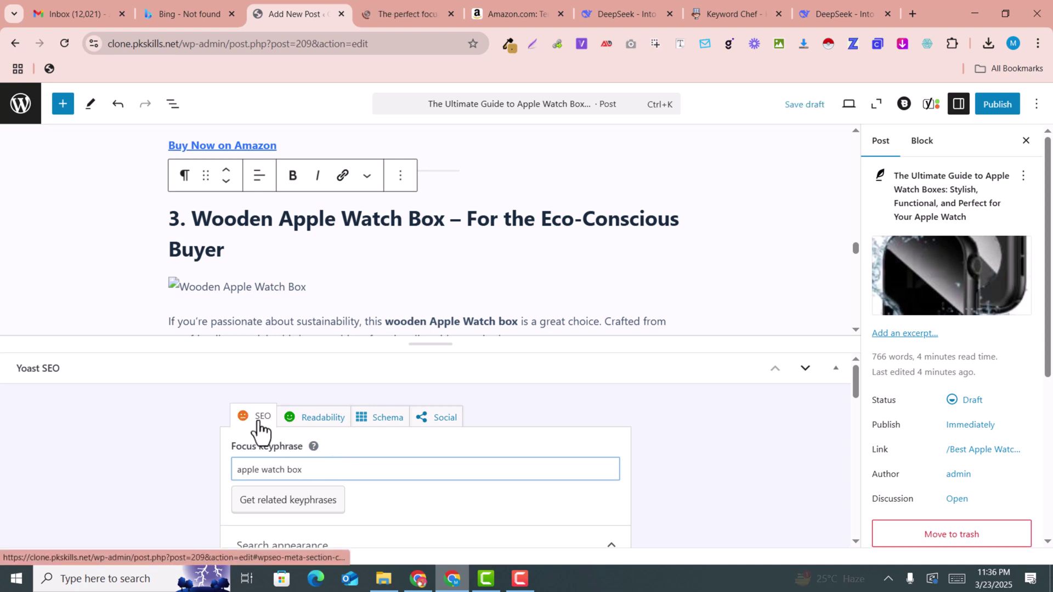
Expand the Yoast SEO analysis for the keyphrase and examine its problems and good results.
scroll(716, 476, down, 10)
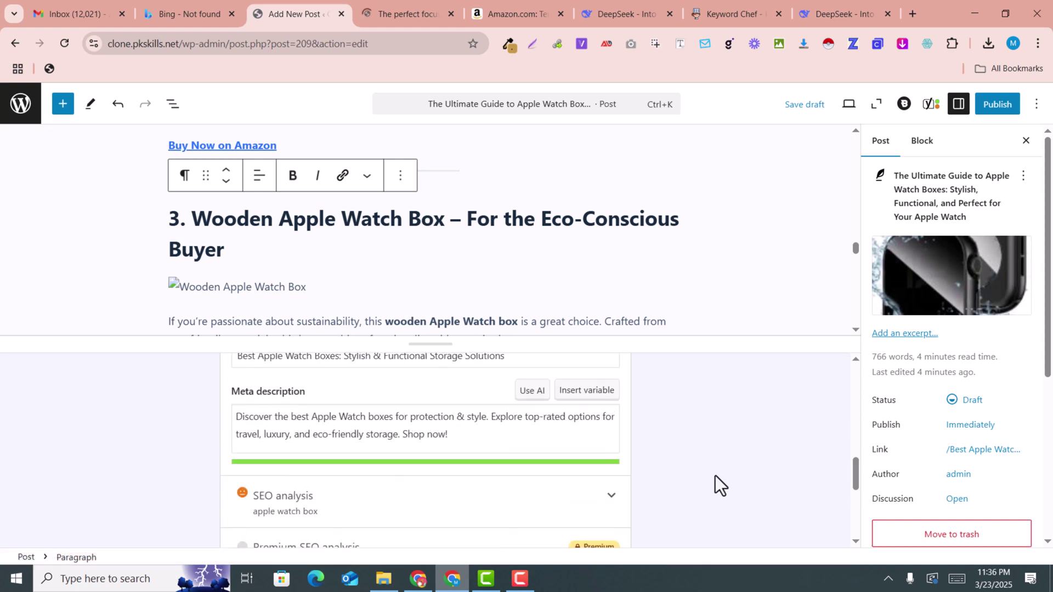
click(569, 372)
scroll(483, 472, down, 1)
scroll(479, 472, down, 1)
scroll(407, 469, down, 1)
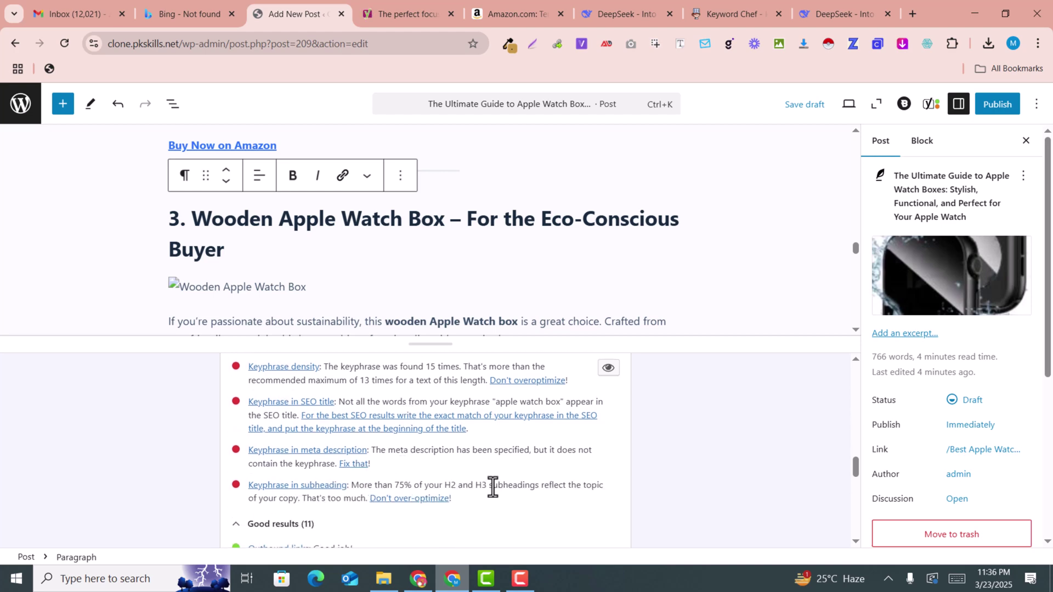
scroll(492, 486, down, 2)
scroll(493, 486, up, 1)
scroll(493, 486, down, 2)
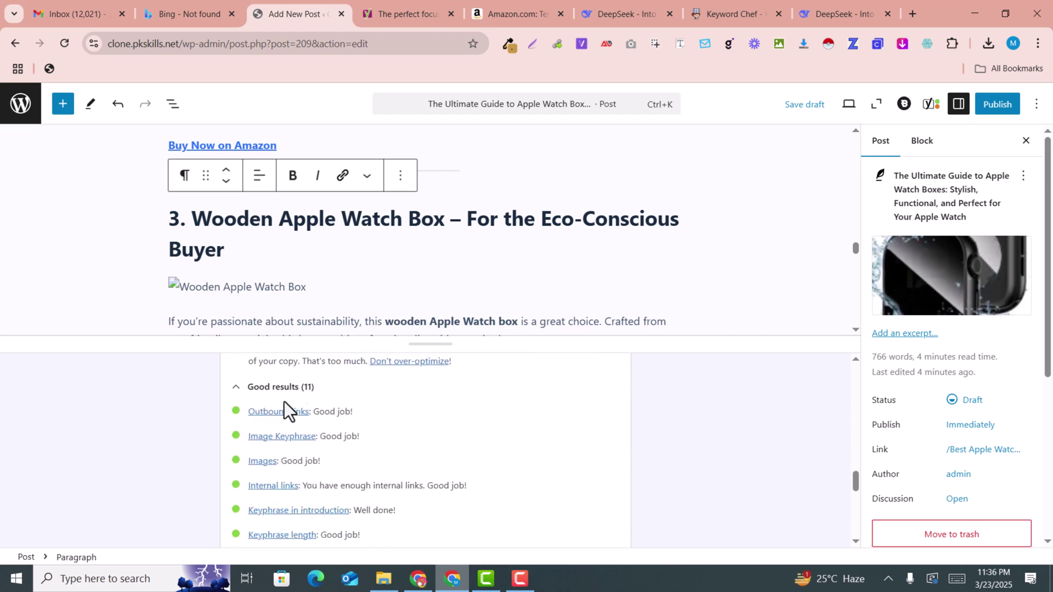
scroll(421, 415, up, 8)
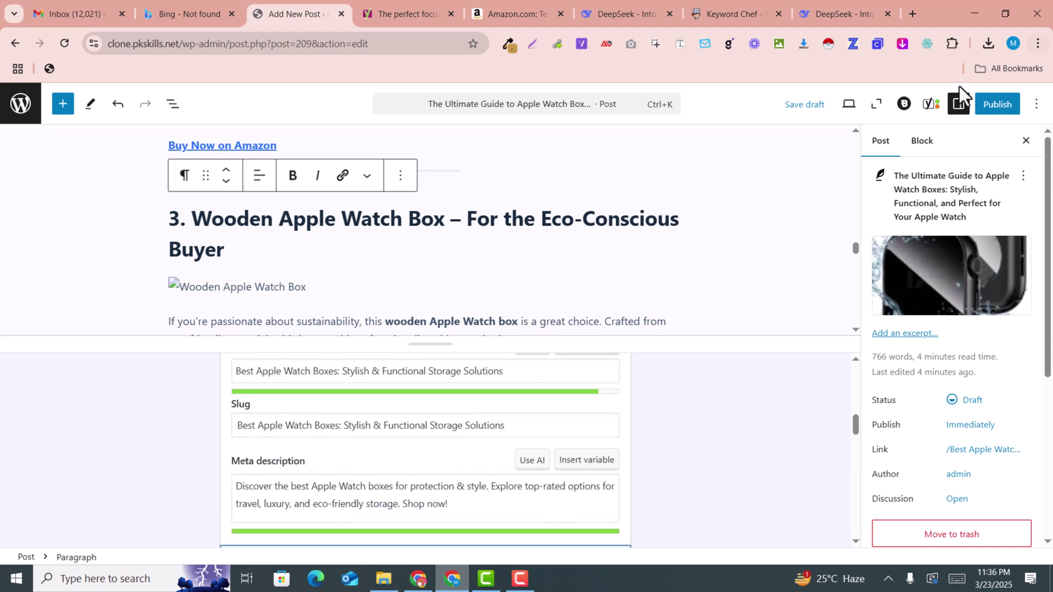
Publish the Apple Watch box article and confirm the publication.
click(983, 109)
click(981, 113)
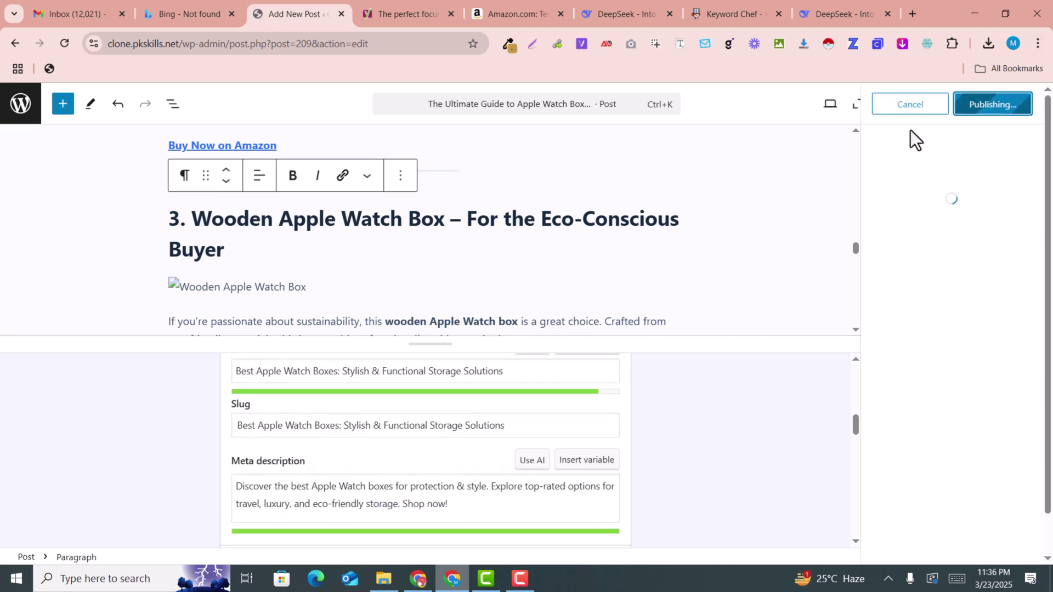
scroll(504, 296, up, 10)
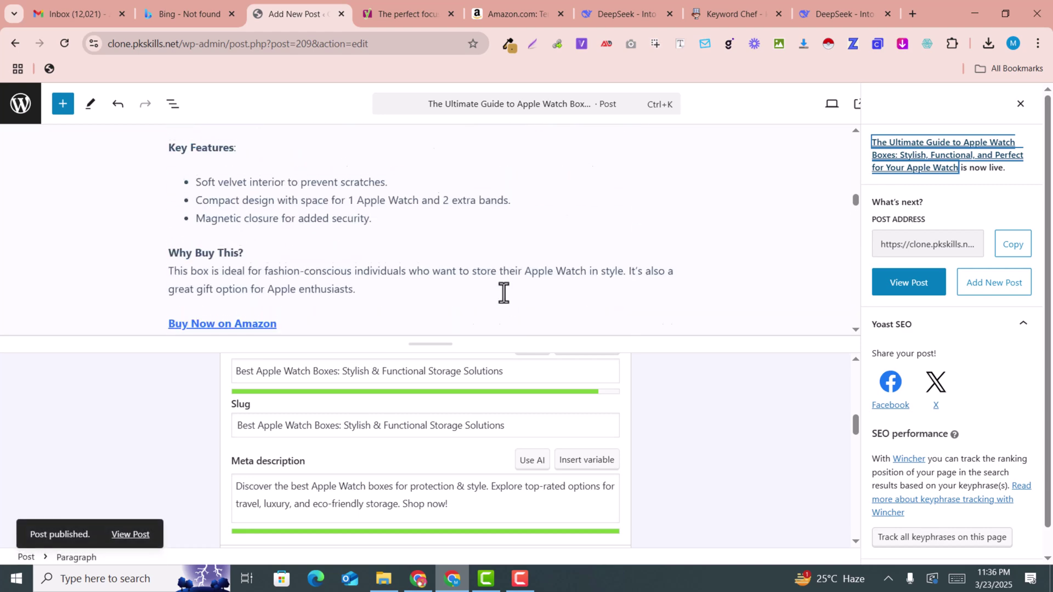
scroll(504, 292, up, 5)
Open the published post on the site and review its introduction and first product section.
click(923, 297)
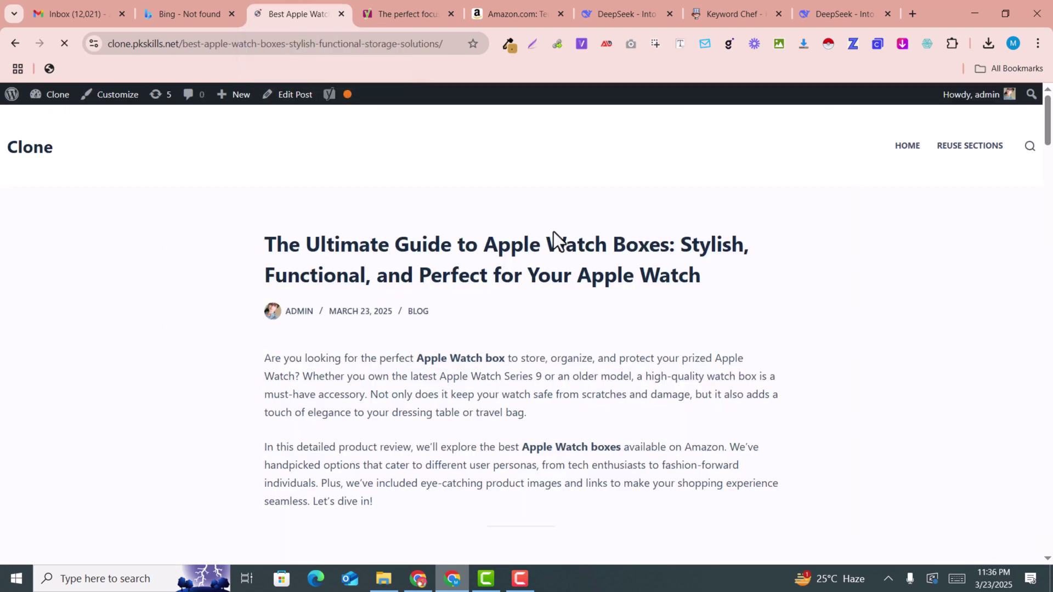
scroll(553, 232, down, 1)
drag(1047, 144, 1048, 202)
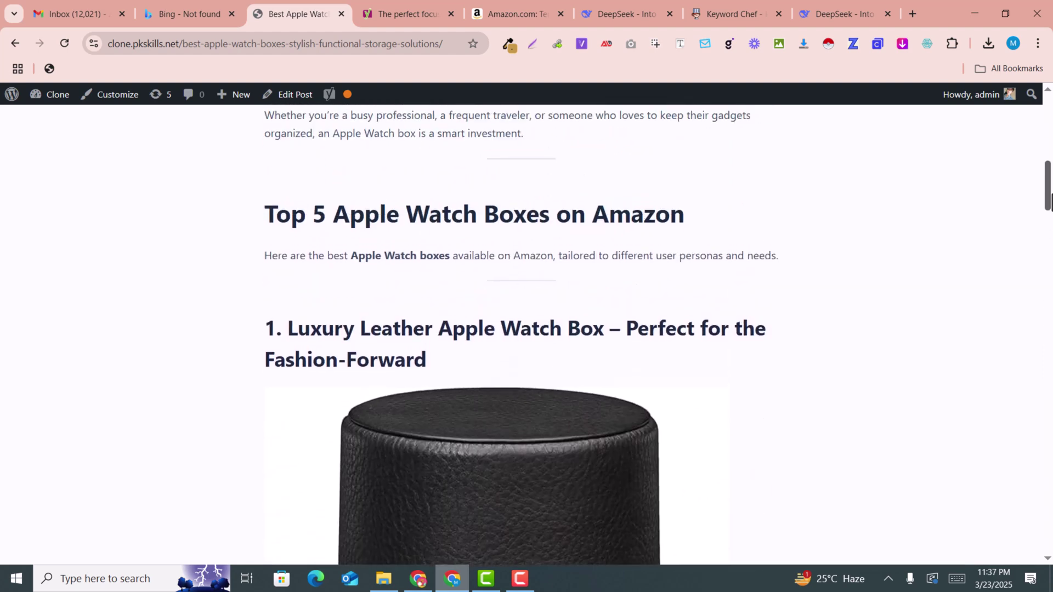